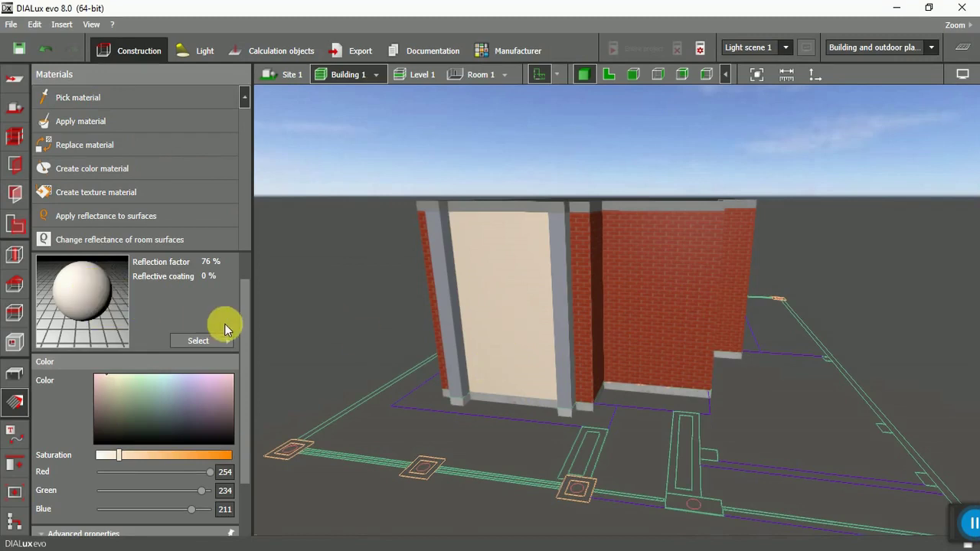
# Step: Apply the cream painted material (RGB 254, 234, 211) to the brick walls on Building 1's column facade and adjoining setbacks
pyautogui.scroll(-2, 292, 325)
pyautogui.moveTo(292, 324); pyautogui.dragTo(270, 338, button='right')
pyautogui.scroll(1, 424, 299)
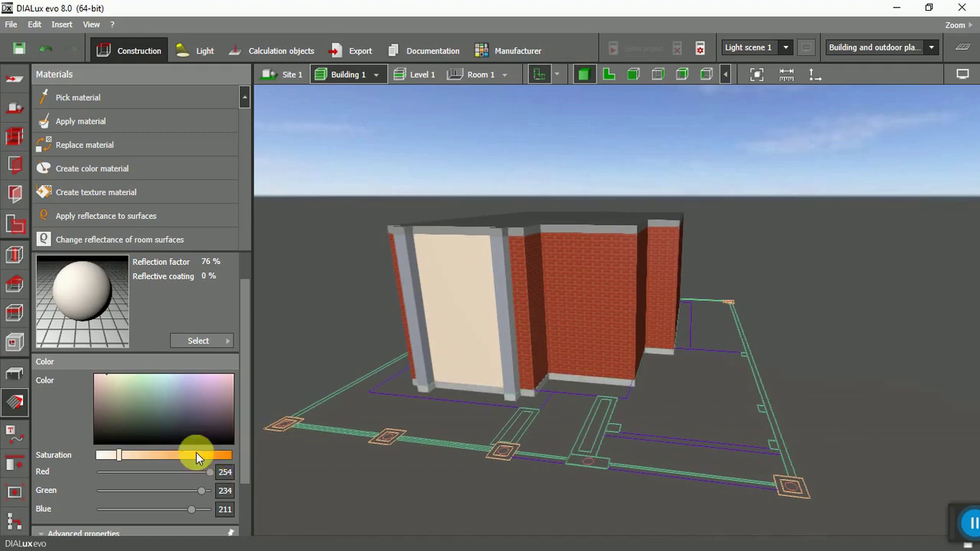
pyautogui.scroll(-1, 196, 452)
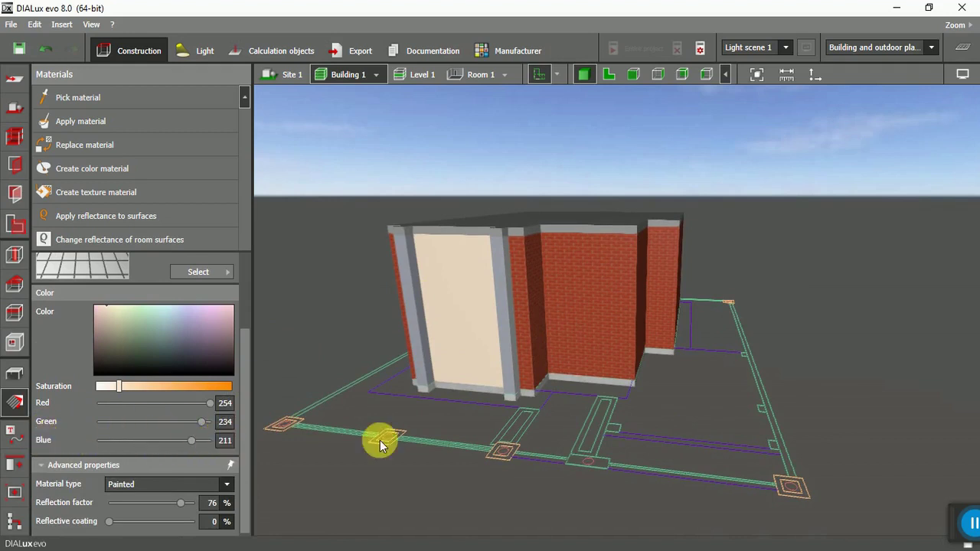
pyautogui.scroll(5, 349, 255)
pyautogui.click(86, 129)
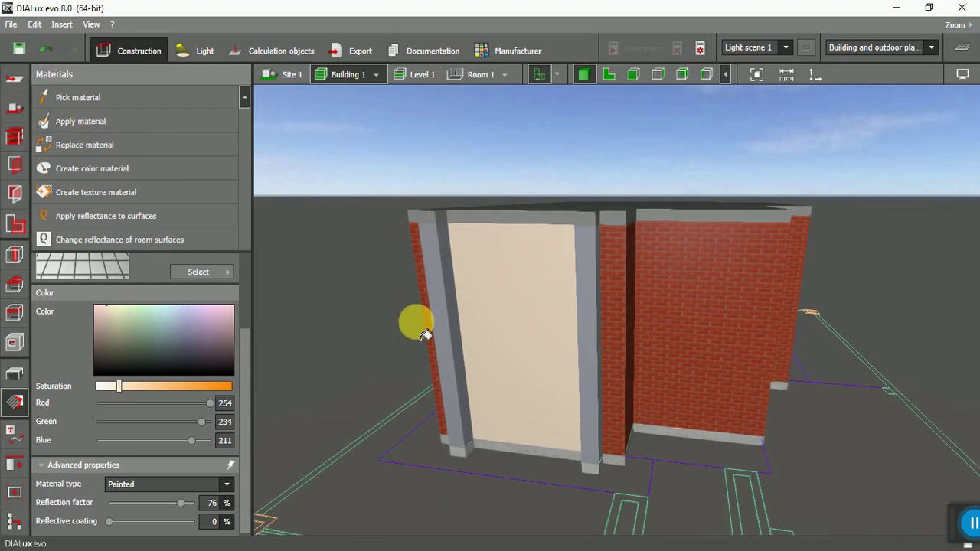
pyautogui.keyDown('ctrl'); pyautogui.click(621, 360); pyautogui.keyUp('ctrl')
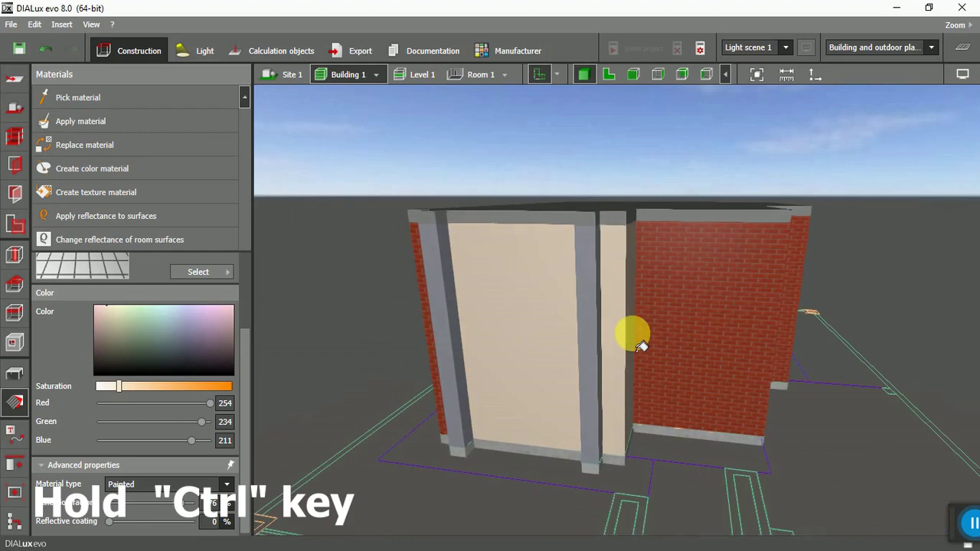
pyautogui.keyDown('ctrl'); pyautogui.click(665, 328); pyautogui.keyUp('ctrl')
pyautogui.keyDown('ctrl'); pyautogui.click(791, 317); pyautogui.keyUp('ctrl')
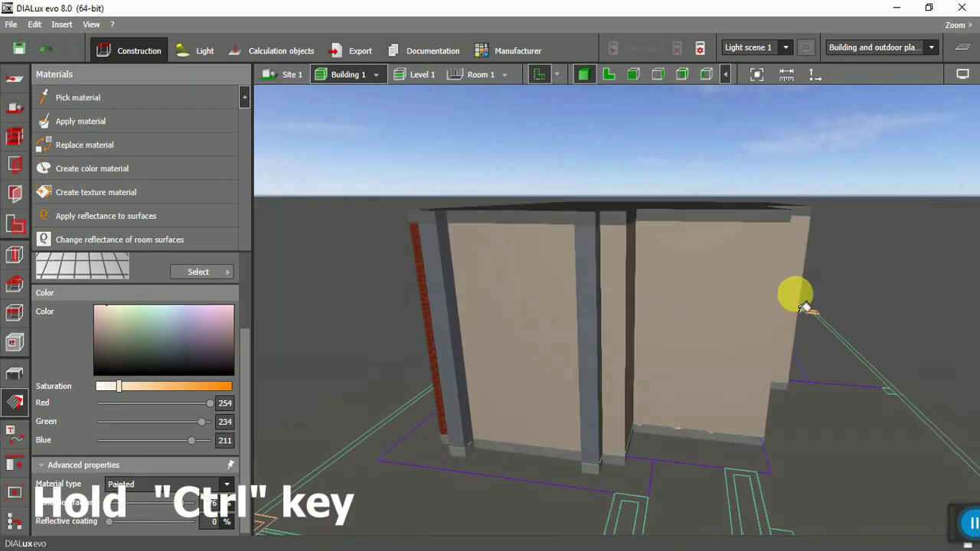
pyautogui.keyDown('ctrl'); pyautogui.click(430, 306); pyautogui.keyUp('ctrl')
# Step: Apply the cream painted material to the brick wall and upper edge bands on the plain rear sides of Building 1
pyautogui.moveTo(350, 325)
pyautogui.mouseDown()
pyautogui.moveTo(547, 314)
pyautogui.moveTo(413, 318)
pyautogui.mouseUp()
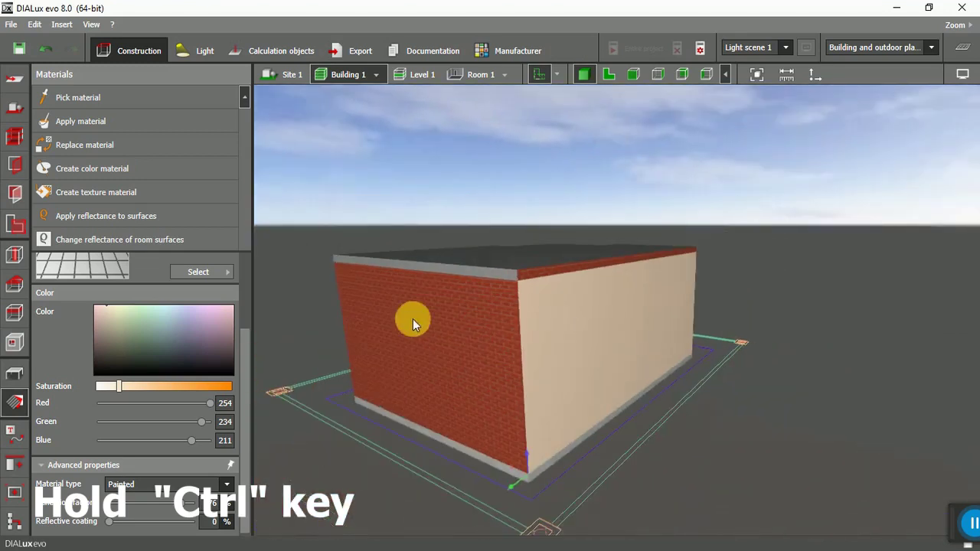
pyautogui.click(84, 121)
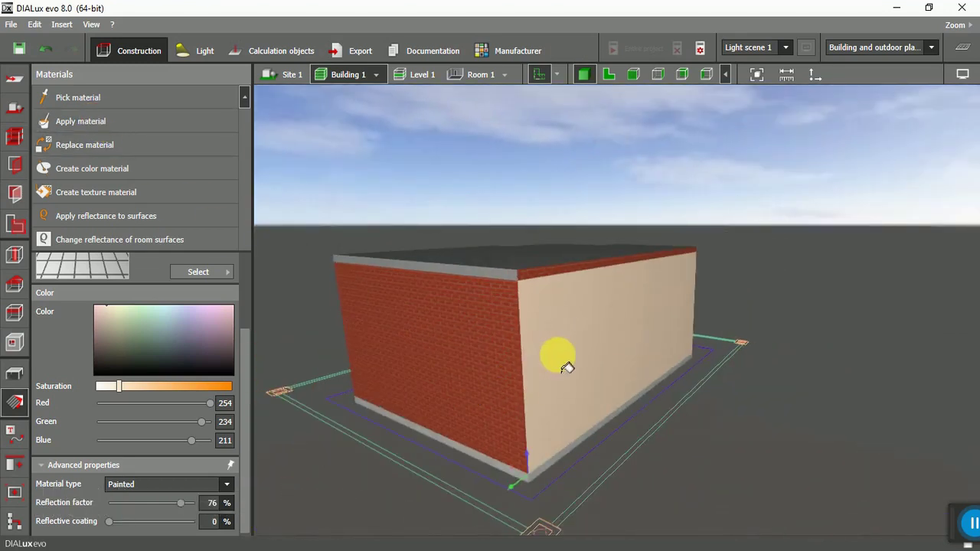
pyautogui.click(499, 387)
pyautogui.click(497, 277)
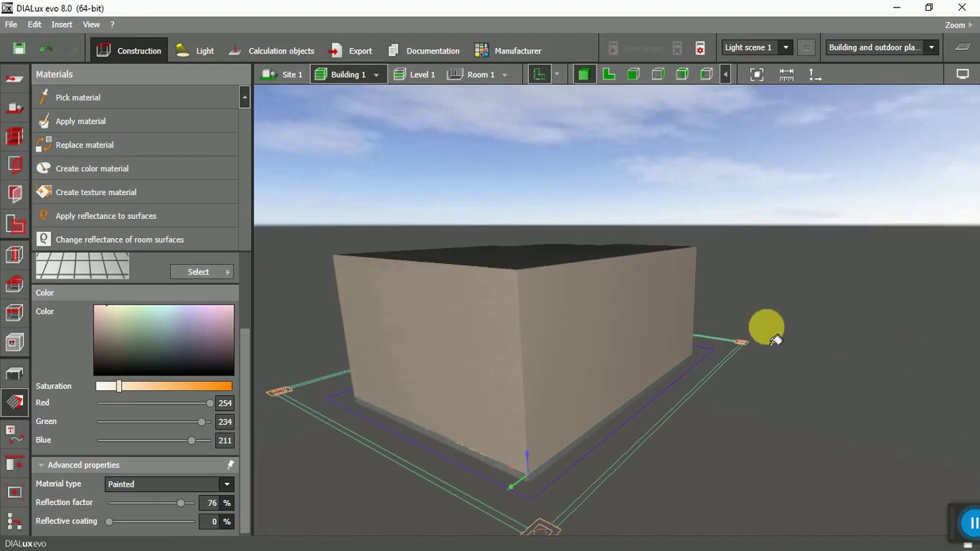
# Step: Apply the cream painted material to the remaining brick walls and upper bands on Building 1's stepped side
pyautogui.moveTo(313, 332); pyautogui.dragTo(515, 346)
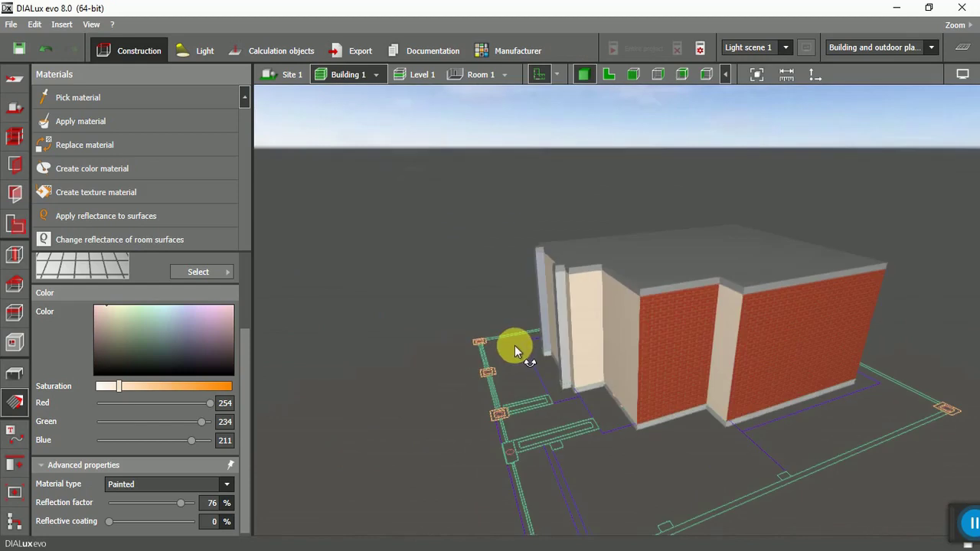
pyautogui.click(79, 123)
pyautogui.click(806, 343)
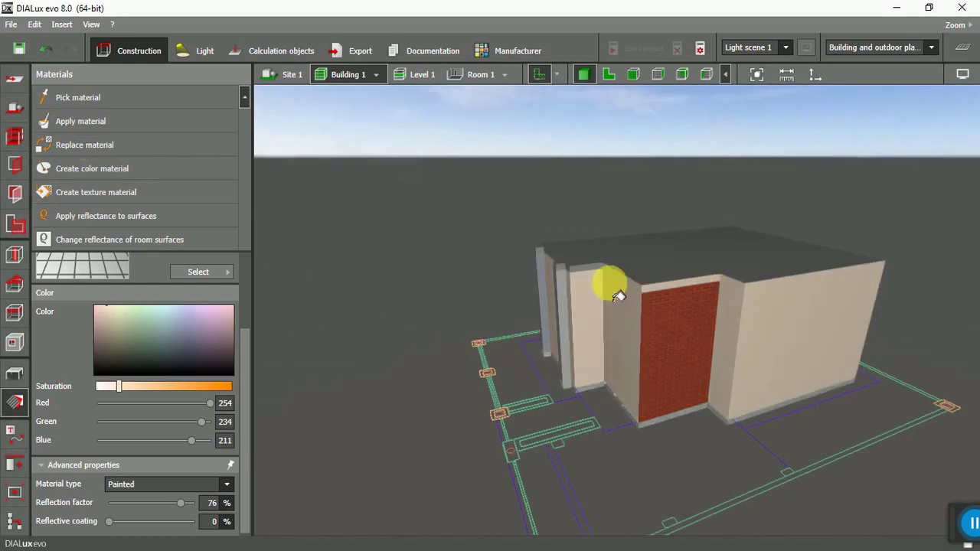
pyautogui.click(668, 333)
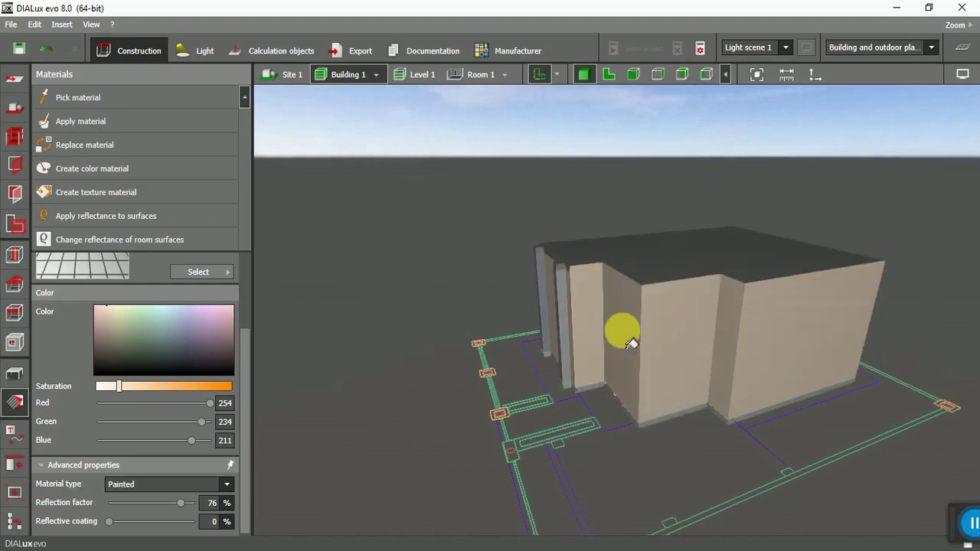
# Step: Pick the grey metallic material (RGB 128, 128, 128) and apply it to the facade column nearer the wall setback
pyautogui.moveTo(415, 281); pyautogui.dragTo(473, 284, button='right')
pyautogui.scroll(3, 420, 256)
pyautogui.click(80, 121)
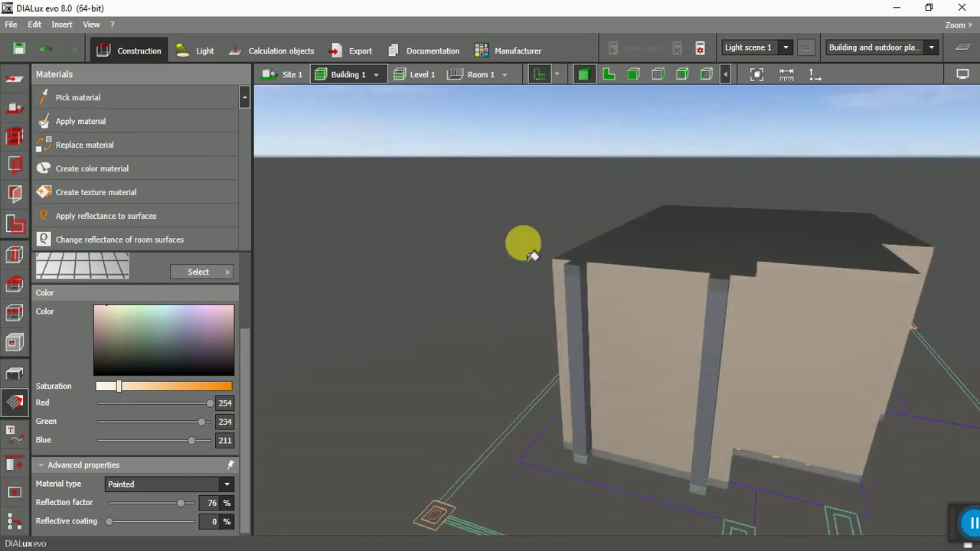
pyautogui.moveTo(525, 247); pyautogui.dragTo(499, 250, button='right')
pyautogui.scroll(-3, 452, 324)
pyautogui.moveTo(444, 328)
pyautogui.mouseDown(button='right')
pyautogui.moveTo(433, 263)
pyautogui.moveTo(438, 390)
pyautogui.moveTo(516, 306)
pyautogui.moveTo(433, 333)
pyautogui.mouseUp(button='right')
pyautogui.scroll(5, 433, 332)
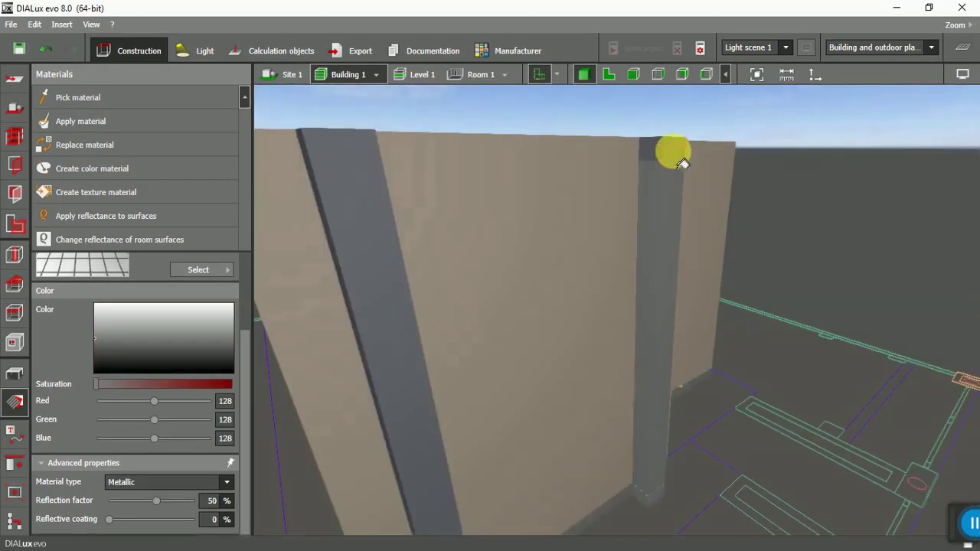
pyautogui.scroll(-5, 605, 273)
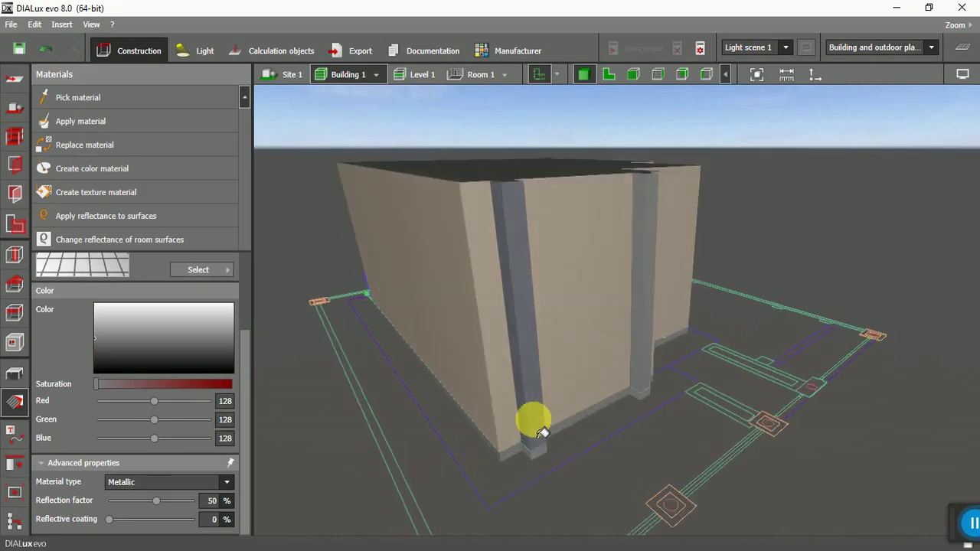
# Step: Apply the grey metallic material to the bases of both columns and the shaft of the outer corner column
pyautogui.scroll(5, 642, 426)
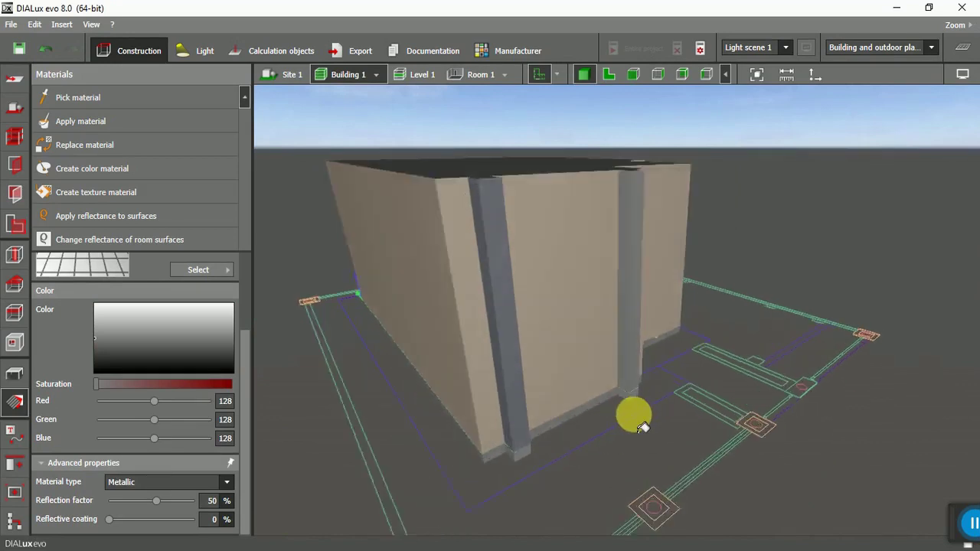
pyautogui.scroll(5, 635, 413)
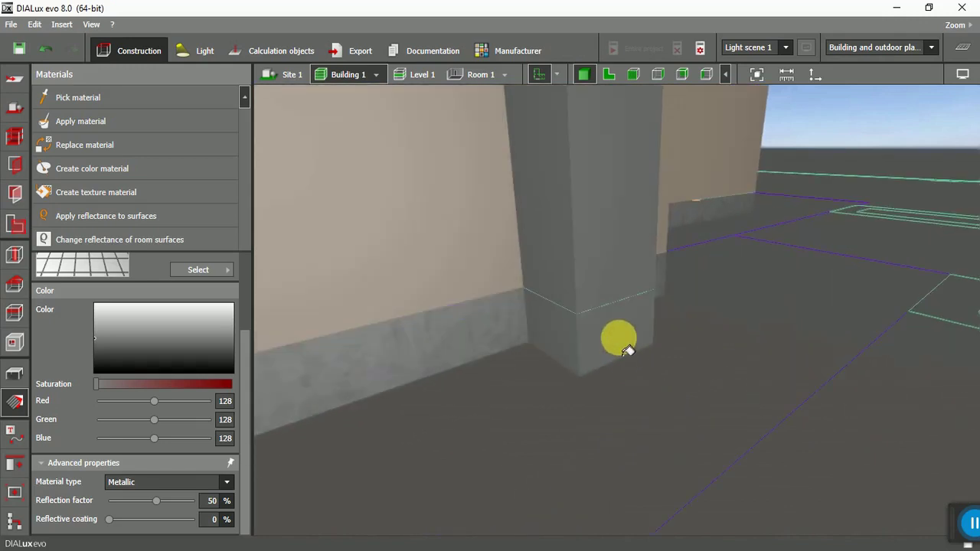
pyautogui.moveTo(590, 350); pyautogui.dragTo(643, 331, button='middle')
pyautogui.scroll(4, 486, 388)
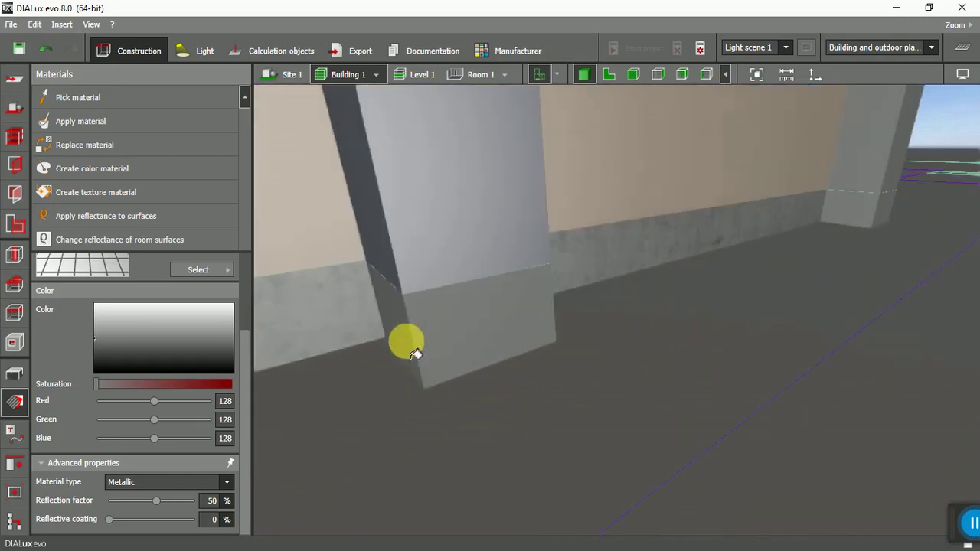
pyautogui.scroll(-5, 582, 426)
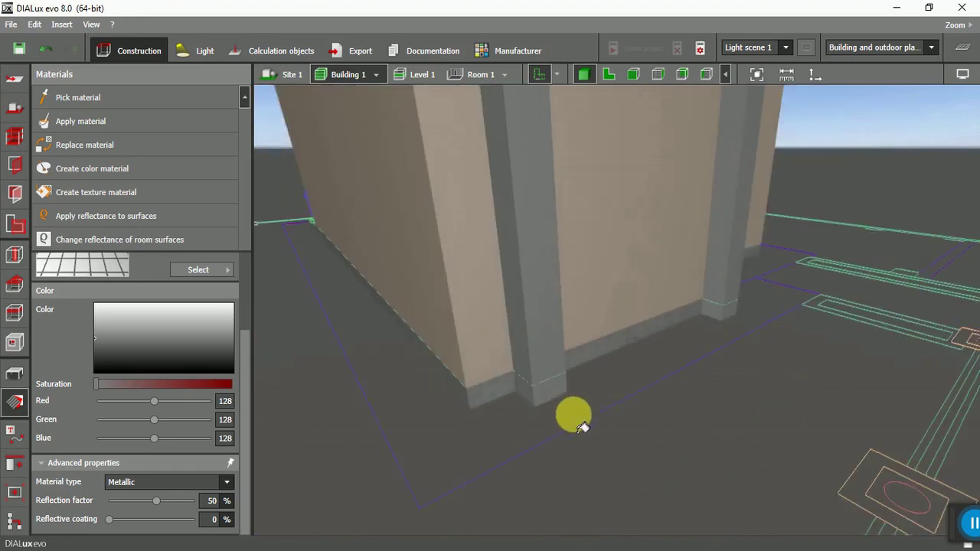
# Step: Apply the grey metallic material to the top section of Building 1's outer corner column
pyautogui.scroll(-4, 578, 425)
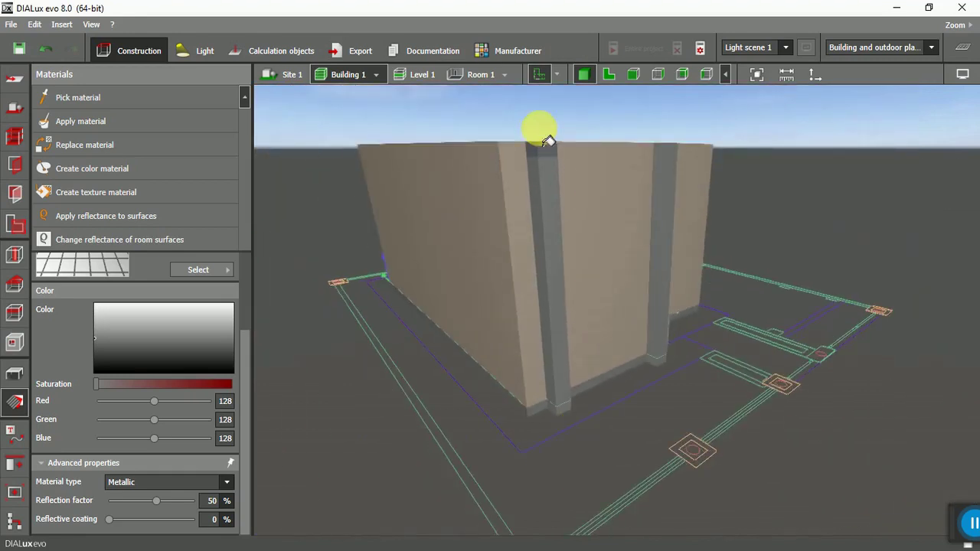
pyautogui.scroll(5, 548, 141)
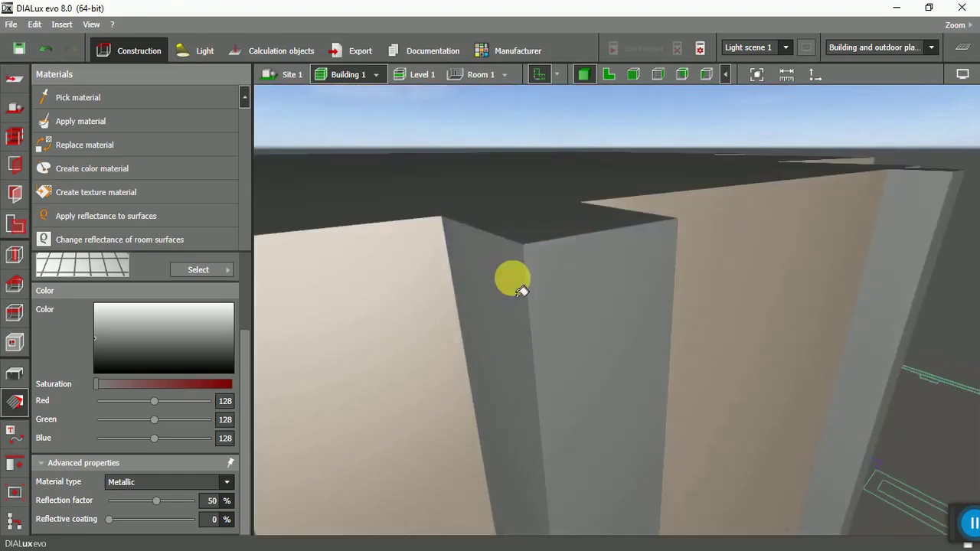
pyautogui.scroll(-5, 525, 201)
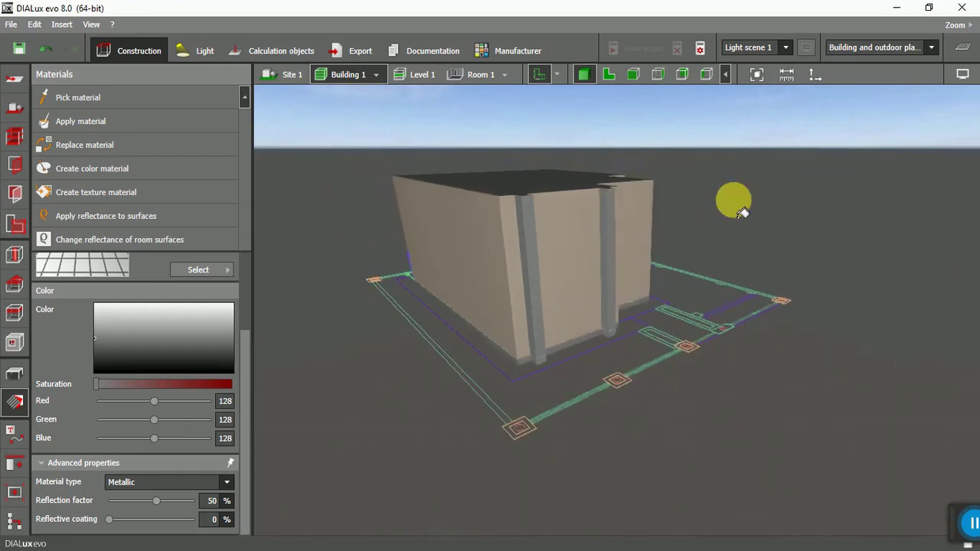
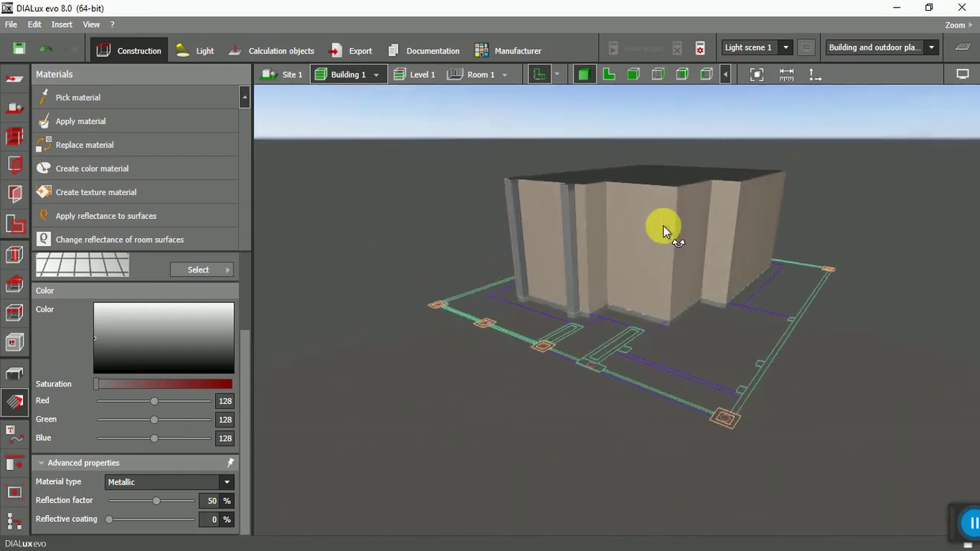
# Step: Apply the grey metallic material to the remaining side faces, tops and bases of Building 1's two columns
pyautogui.scroll(5, 557, 226)
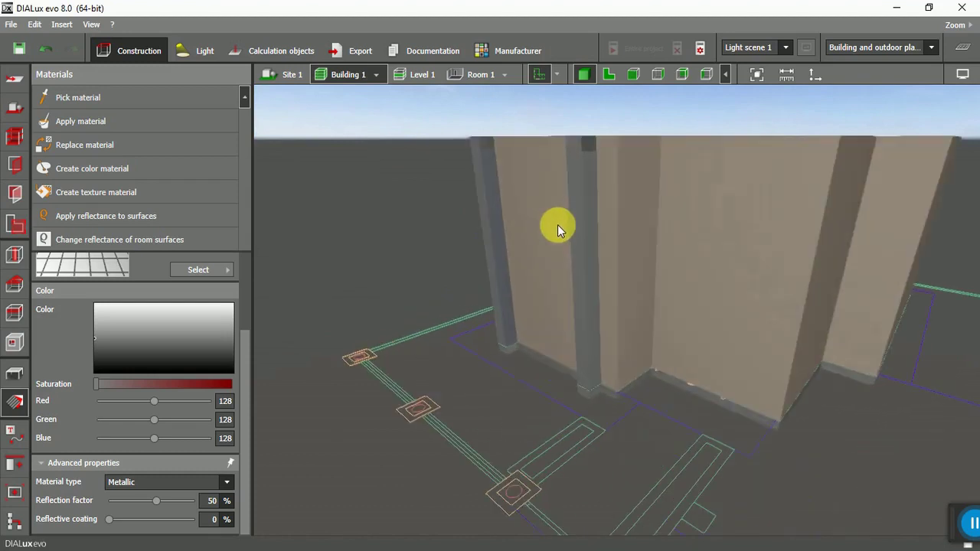
pyautogui.scroll(2, 534, 113)
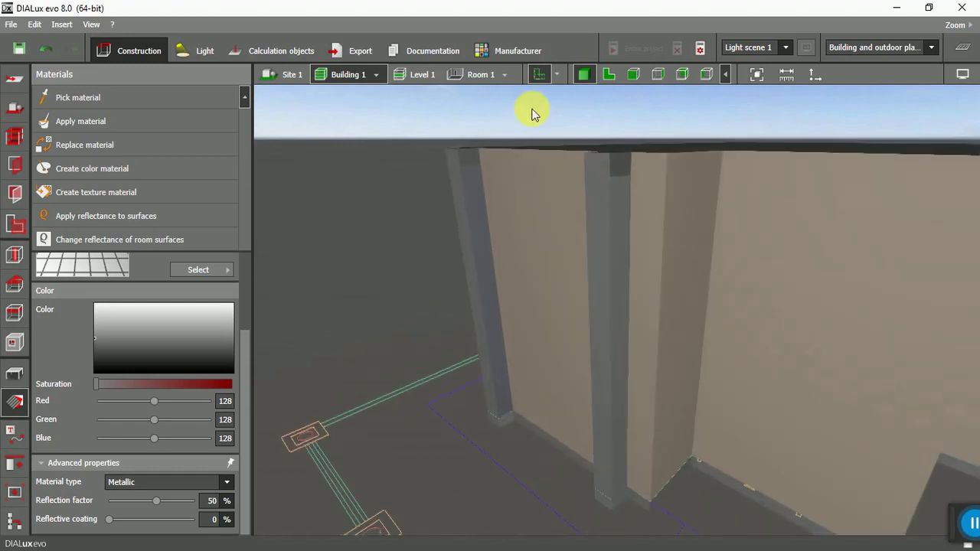
pyautogui.click(110, 122)
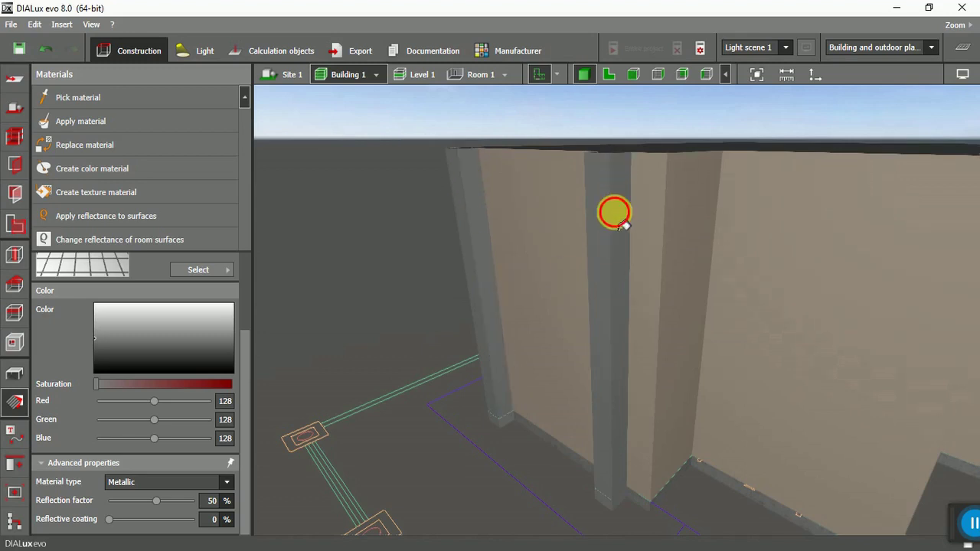
pyautogui.scroll(-2, 558, 394)
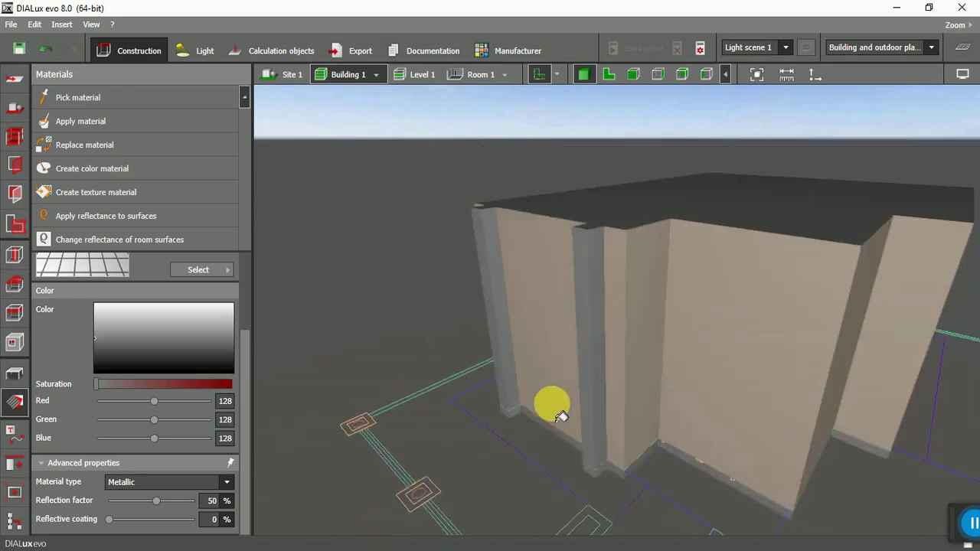
pyautogui.scroll(2, 615, 494)
pyautogui.scroll(2, 612, 482)
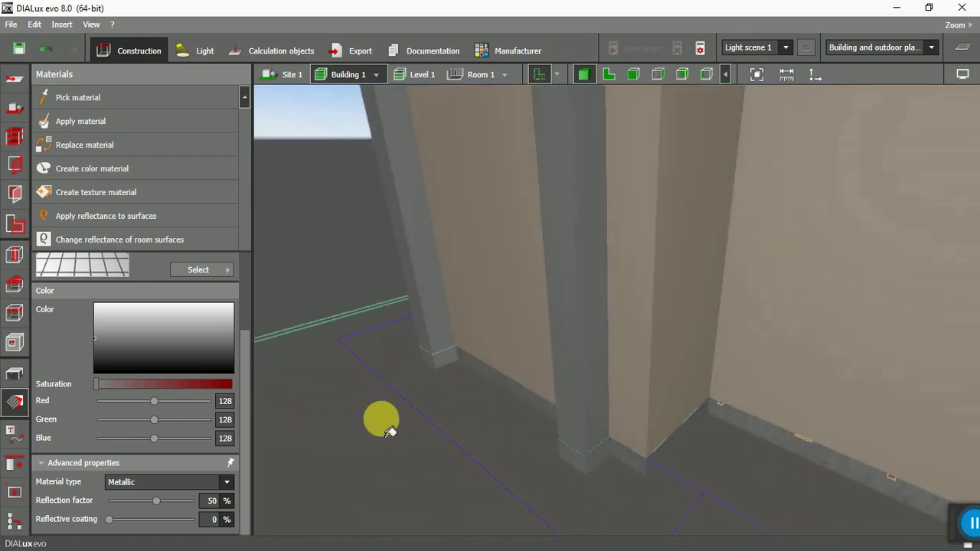
pyautogui.scroll(2, 444, 430)
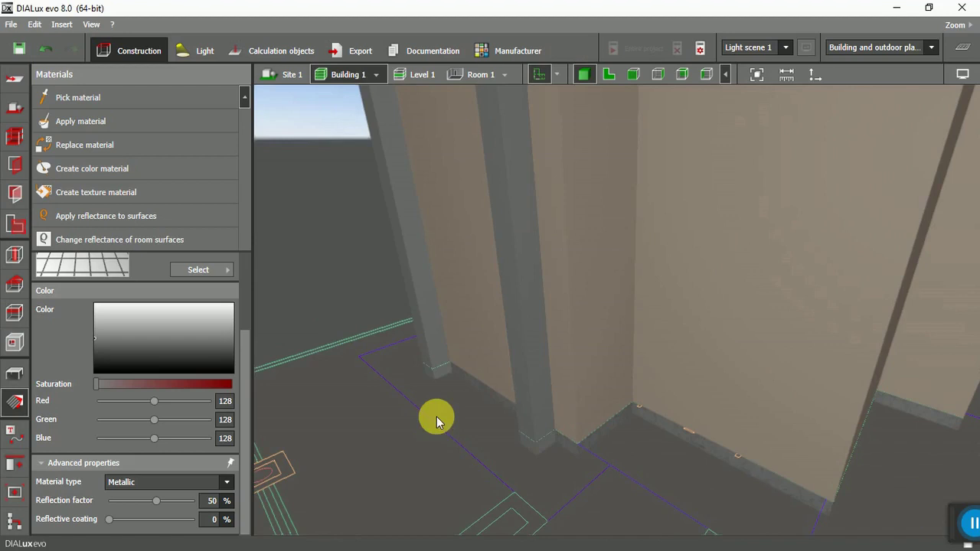
# Step: Switch to Building 2 and apply the grey metallic material to the front faces of its two facade columns
pyautogui.scroll(-5, 436, 416)
pyautogui.moveTo(431, 435); pyautogui.dragTo(501, 387, button='right')
pyautogui.click(376, 75)
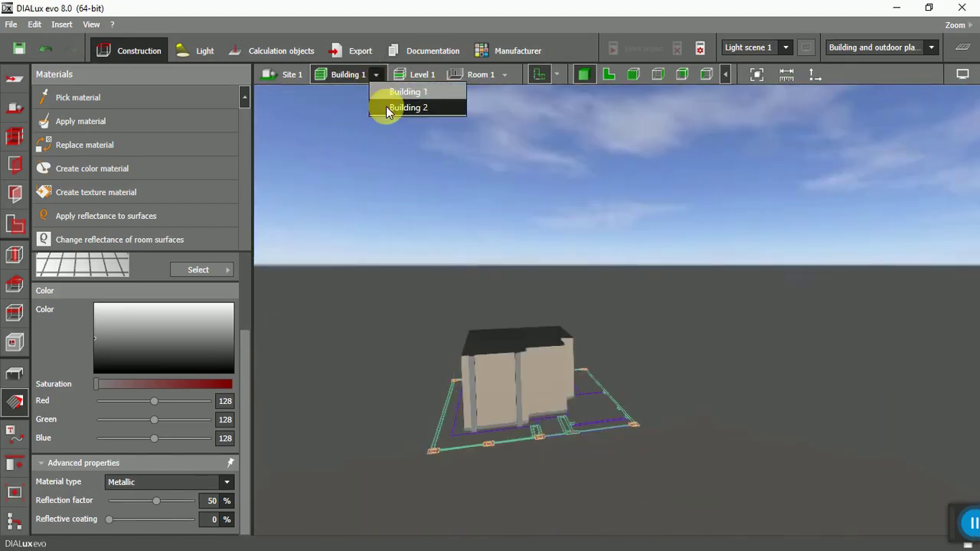
pyautogui.click(386, 106)
pyautogui.moveTo(383, 276); pyautogui.dragTo(715, 372, button='right')
pyautogui.scroll(5, 355, 284)
pyautogui.click(107, 149)
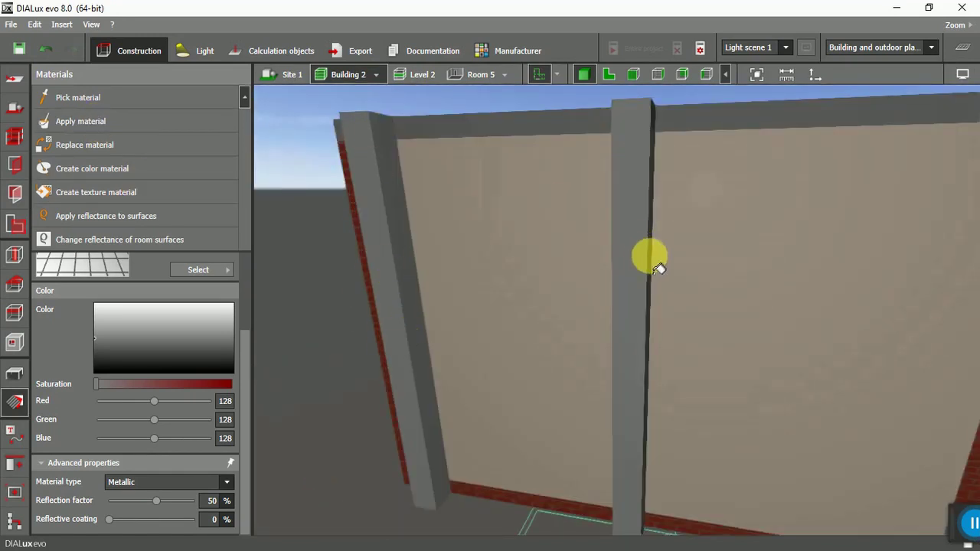
# Step: Apply the grey metallic material to the remaining side faces and ends of Building 2's columns
pyautogui.scroll(-5, 657, 261)
pyautogui.moveTo(449, 332); pyautogui.dragTo(467, 201)
pyautogui.scroll(5, 466, 201)
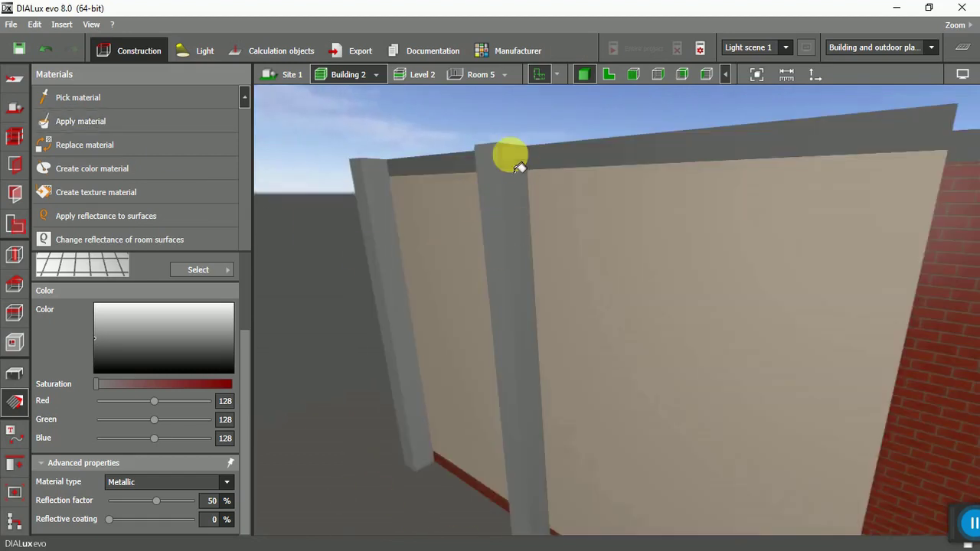
pyautogui.scroll(-5, 516, 299)
pyautogui.moveTo(408, 350); pyautogui.dragTo(466, 350)
pyautogui.scroll(4, 827, 247)
pyautogui.scroll(3, 826, 247)
pyautogui.scroll(-4, 751, 197)
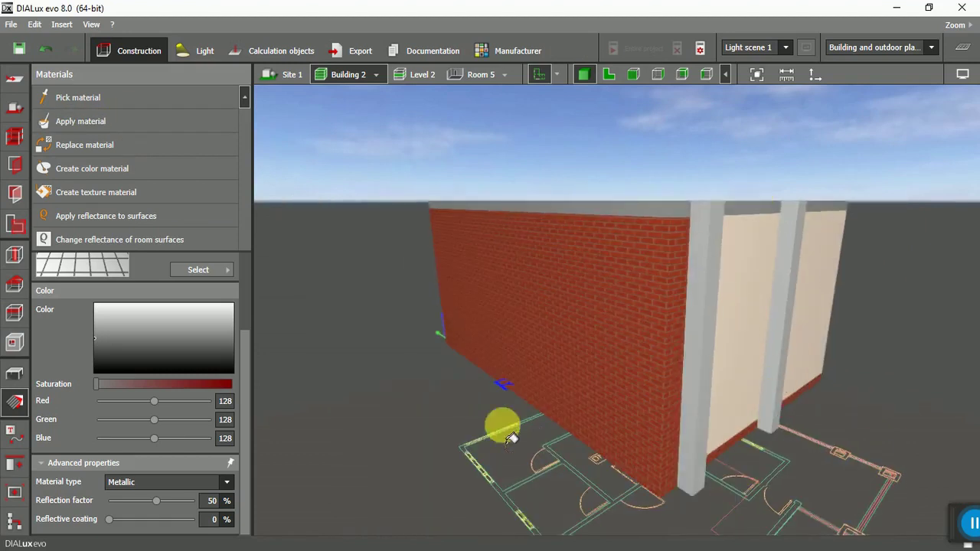
pyautogui.scroll(-2, 307, 275)
# Step: Pick the cream painted material from Building 2's facade and apply it to the adjoining brick walls and front top bands
pyautogui.moveTo(877, 367); pyautogui.dragTo(840, 339, button='right')
pyautogui.click(741, 349)
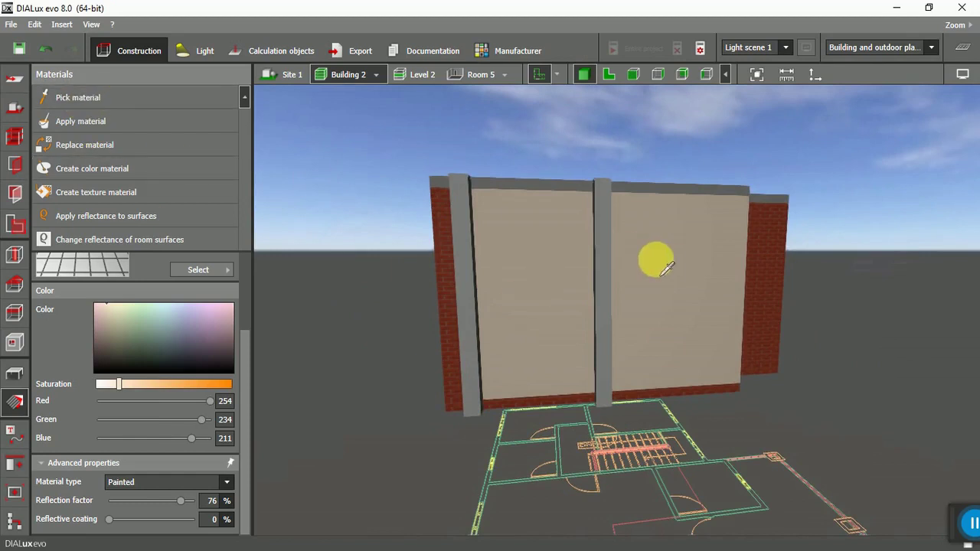
pyautogui.click(441, 295)
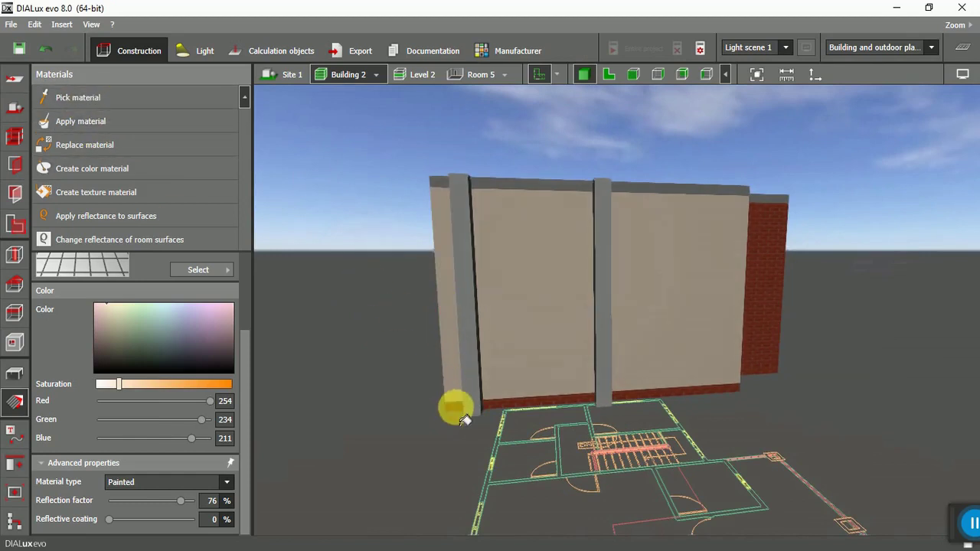
pyautogui.click(773, 310)
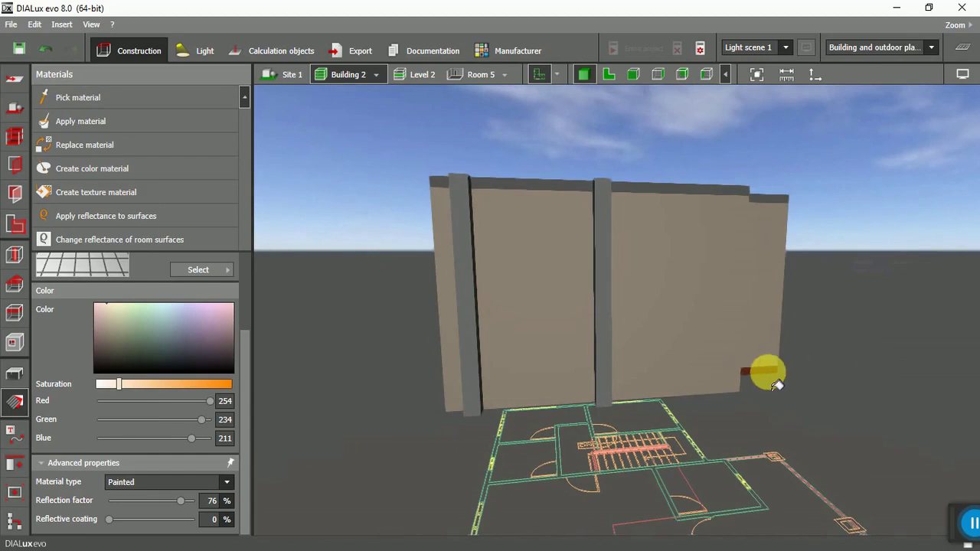
pyautogui.click(718, 188)
pyautogui.click(551, 184)
# Step: Apply the cream painted material to the brick walls and base edges on Building 2's stepped side
pyautogui.moveTo(851, 312)
pyautogui.mouseDown(button='right')
pyautogui.moveTo(788, 317)
pyautogui.moveTo(837, 323)
pyautogui.mouseUp(button='right')
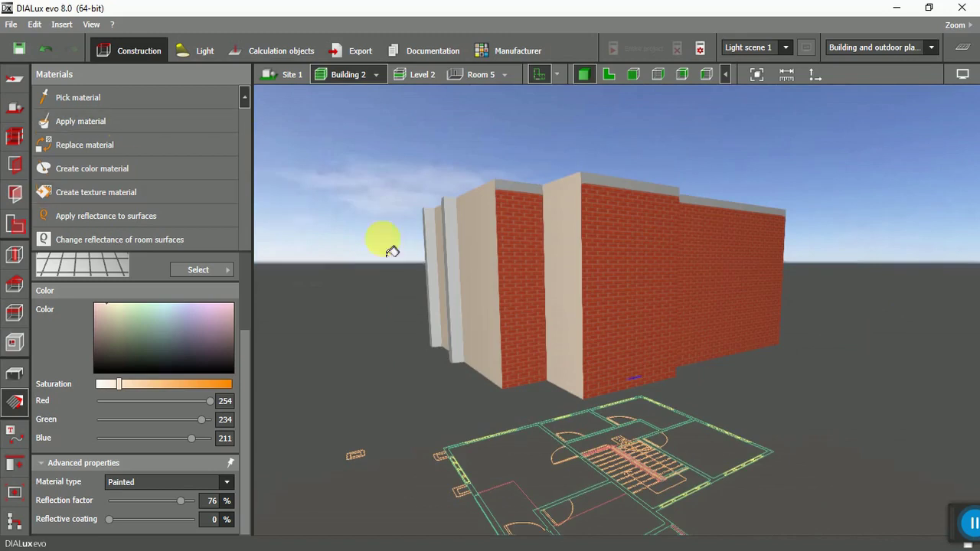
pyautogui.click(517, 209)
pyautogui.click(595, 386)
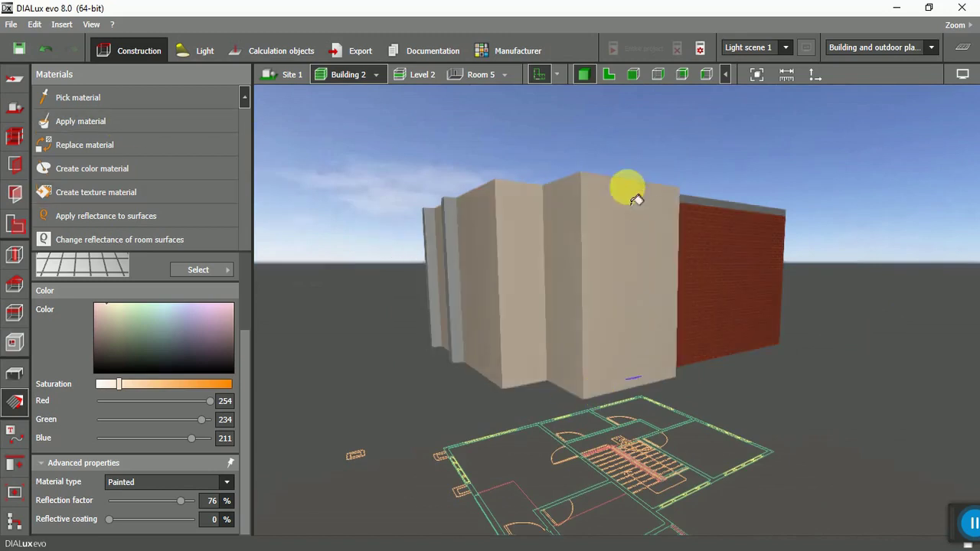
pyautogui.click(704, 239)
# Step: Apply the cream painted material to Building 2's remaining rear brick walls, base strip and top band
pyautogui.moveTo(827, 324)
pyautogui.mouseDown(button='right')
pyautogui.moveTo(838, 327)
pyautogui.moveTo(732, 337)
pyautogui.mouseUp(button='right')
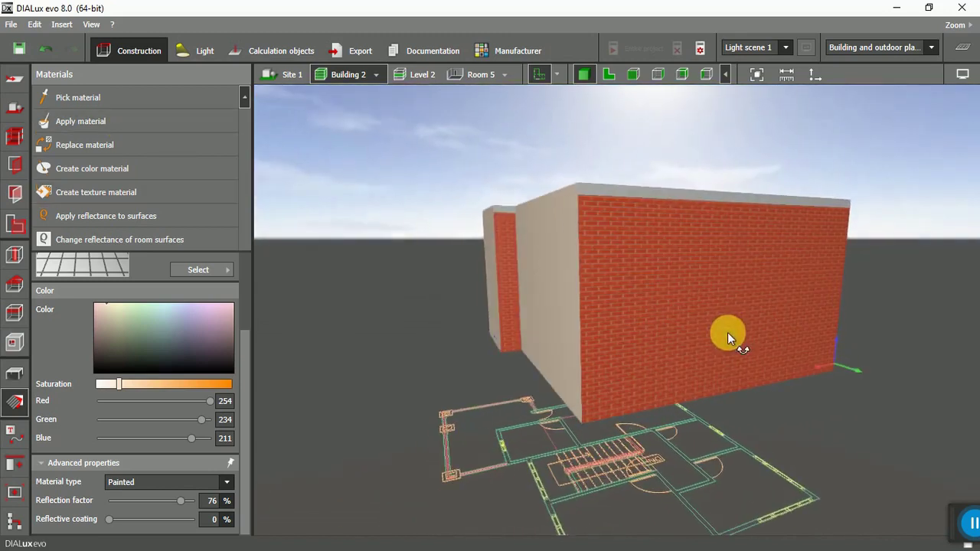
pyautogui.click(503, 220)
pyautogui.click(610, 402)
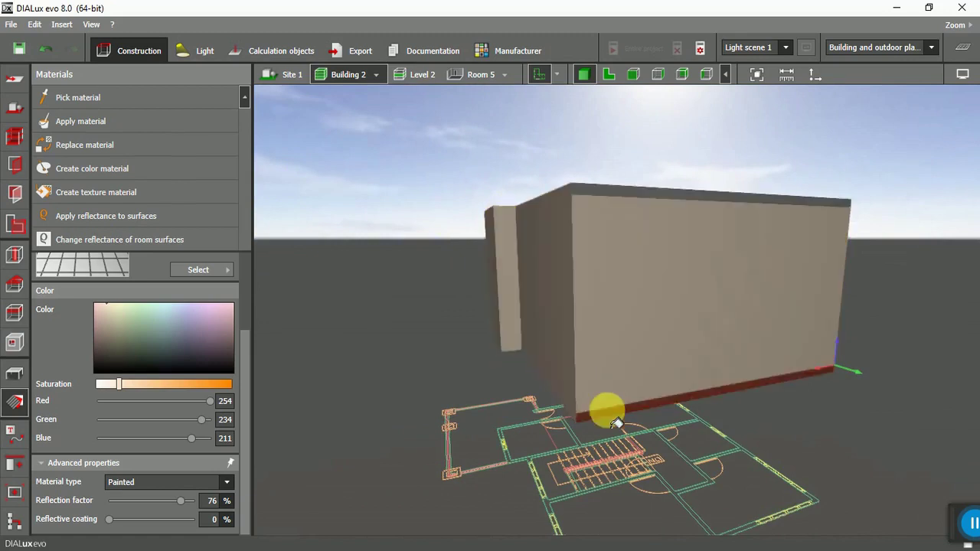
pyautogui.click(637, 197)
# Step: Apply the cream painted material to Building 2's long side wall and its brick base strip
pyautogui.moveTo(886, 276); pyautogui.dragTo(732, 280, button='right')
pyautogui.click(230, 118)
pyautogui.click(465, 267)
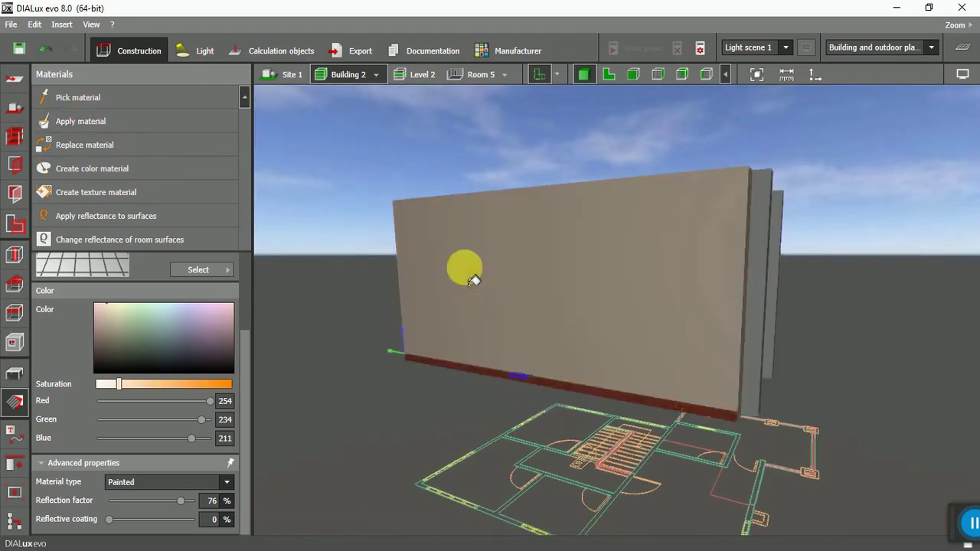
pyautogui.scroll(-3, 370, 375)
pyautogui.moveTo(371, 375); pyautogui.dragTo(724, 335, button='right')
pyautogui.click(105, 123)
pyautogui.click(498, 351)
# Step: Open Level 1 of Building 1 for storey editing, with its interior rooms in view
pyautogui.moveTo(383, 280); pyautogui.dragTo(443, 149, button='right')
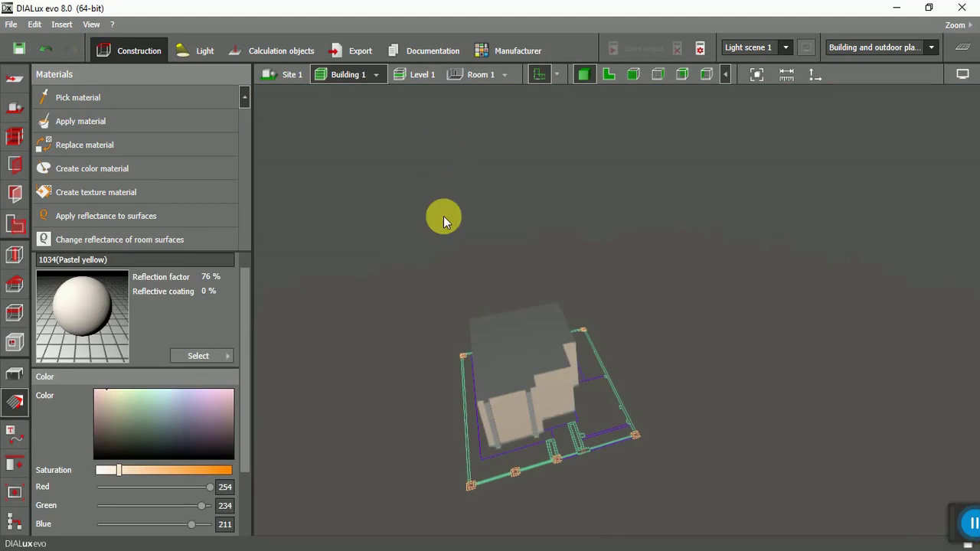
pyautogui.click(15, 136)
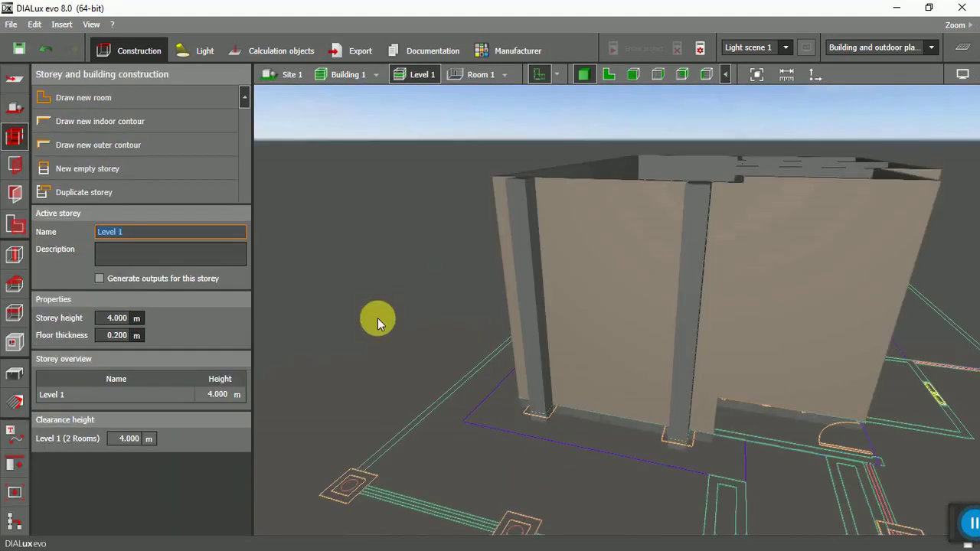
pyautogui.moveTo(409, 287); pyautogui.dragTo(402, 314, button='right')
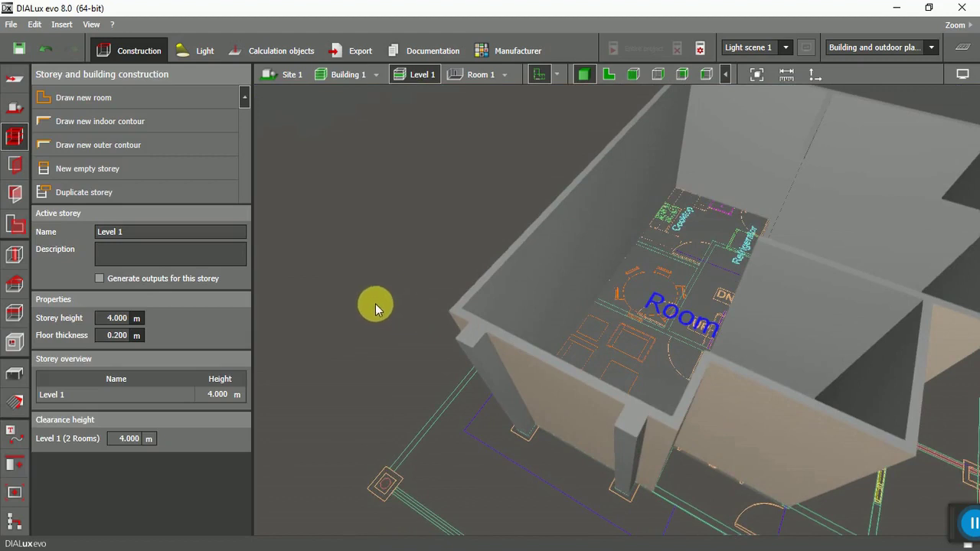
# Step: Load the 9003(Signal white) material from the Black/White group of the DIALux colour catalog
pyautogui.click(16, 400)
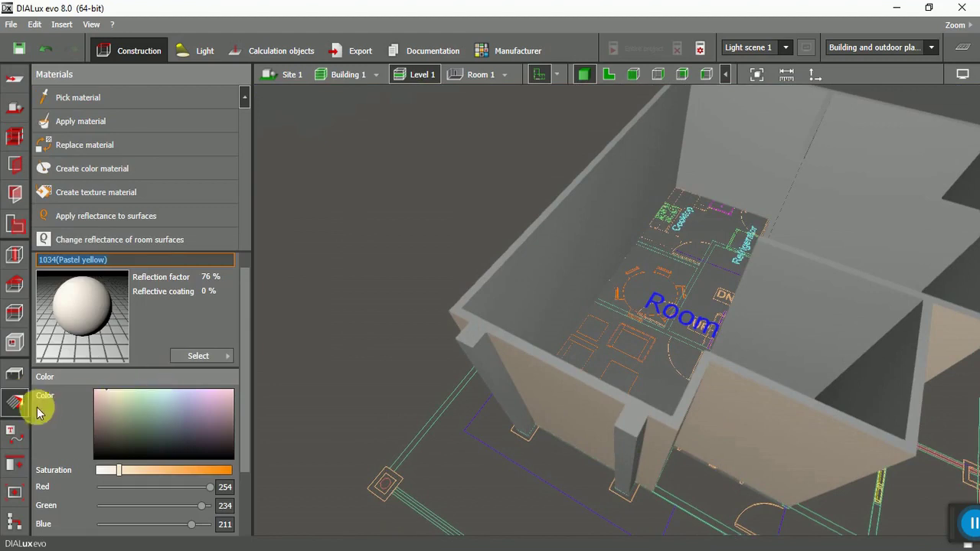
pyautogui.click(228, 358)
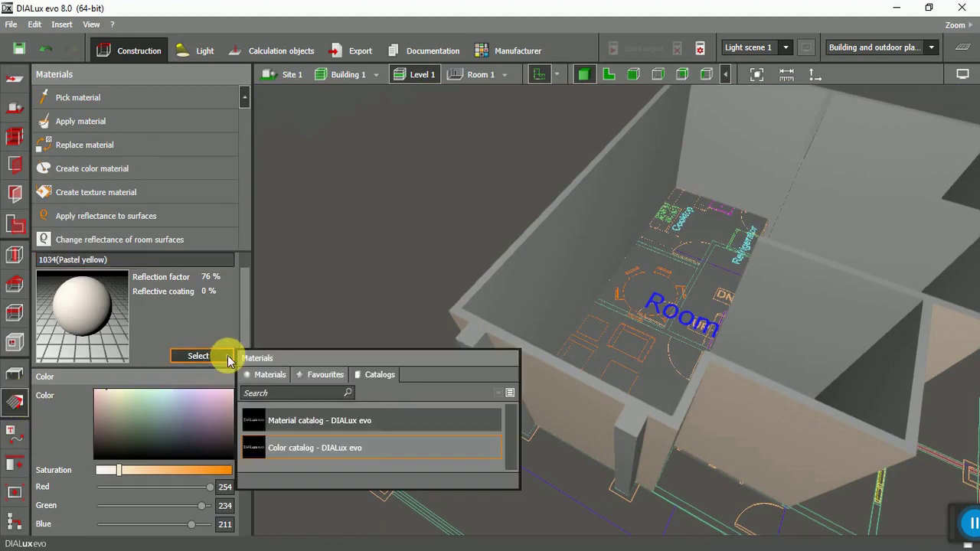
pyautogui.click(343, 451)
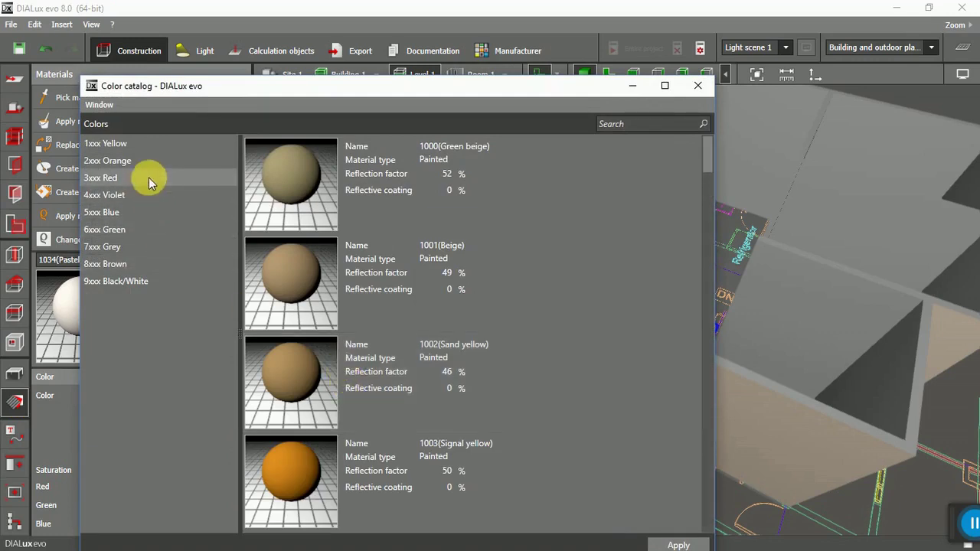
pyautogui.click(150, 280)
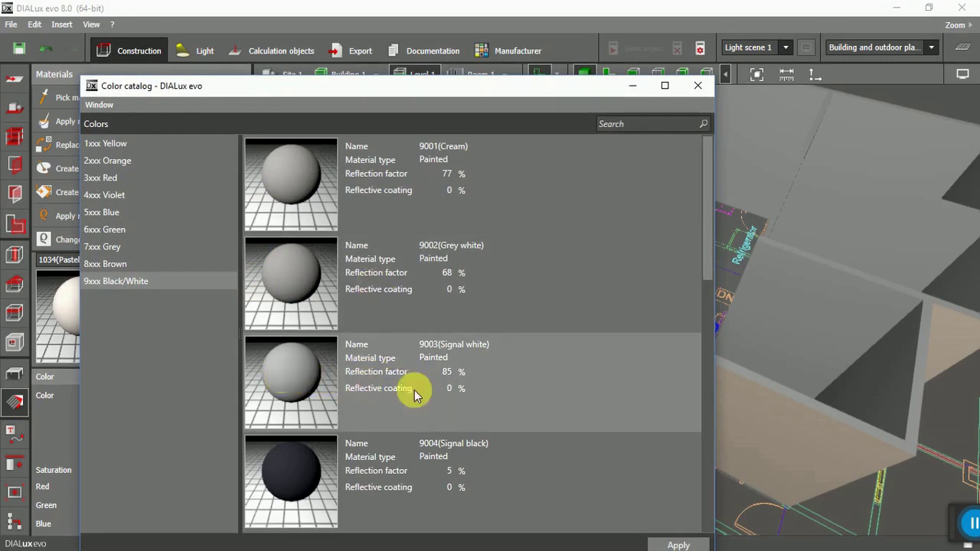
pyautogui.click(678, 541)
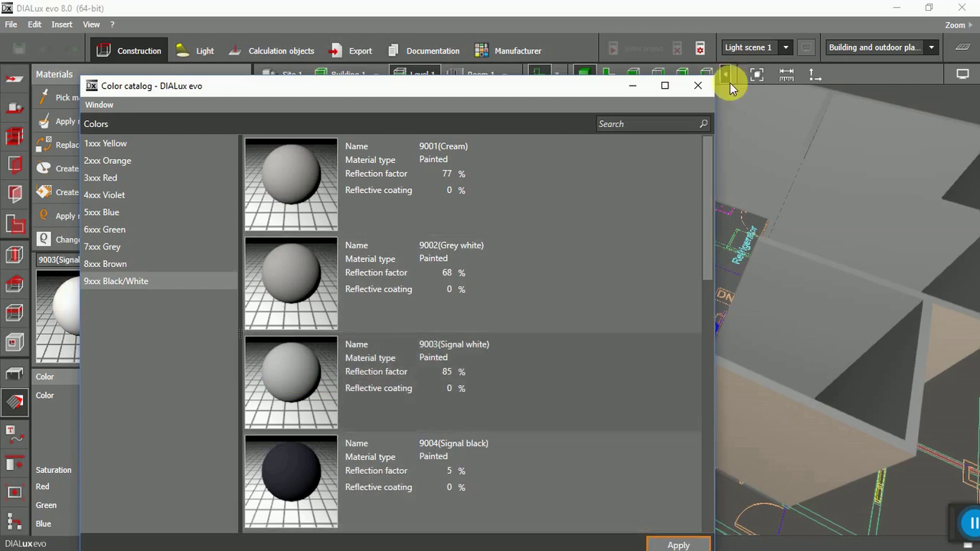
pyautogui.click(699, 85)
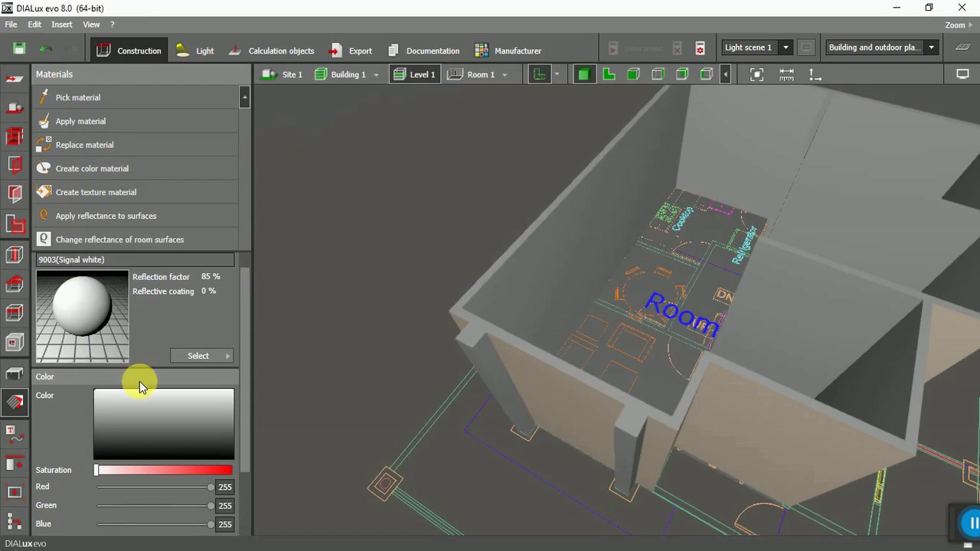
pyautogui.scroll(-1, 168, 483)
pyautogui.scroll(-1, 181, 470)
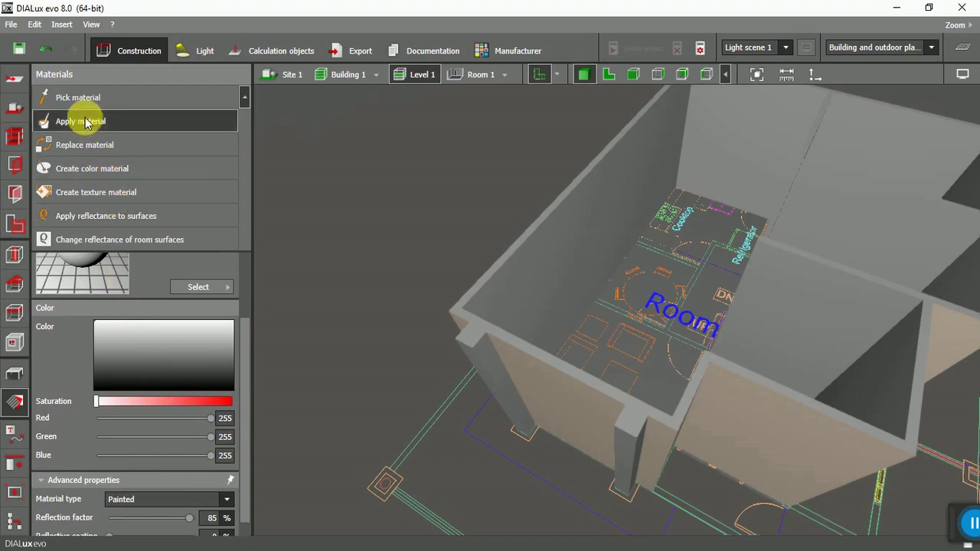
# Step: Apply the Signal white material to the first interior room walls on Building 1's Level 1
pyautogui.click(585, 255)
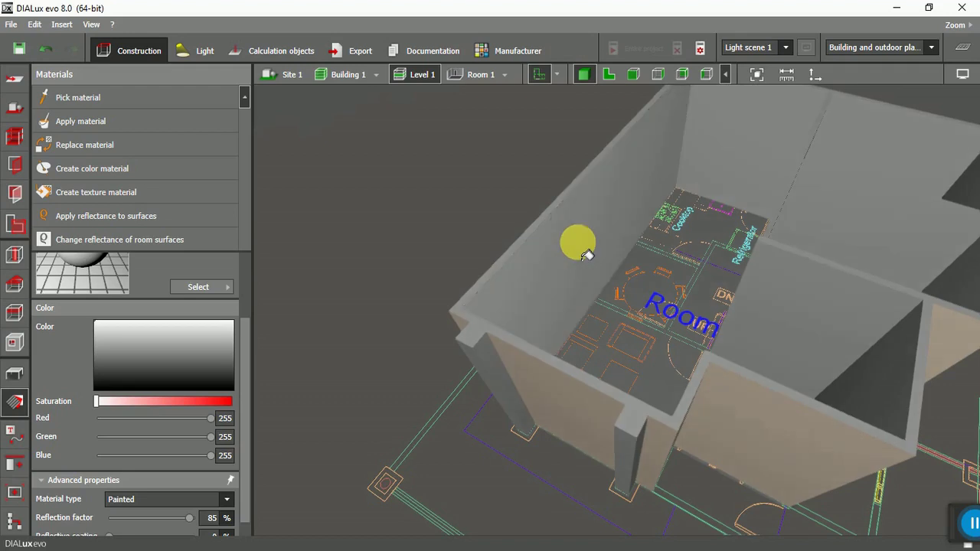
pyautogui.click(727, 157)
pyautogui.click(836, 170)
pyautogui.click(842, 222)
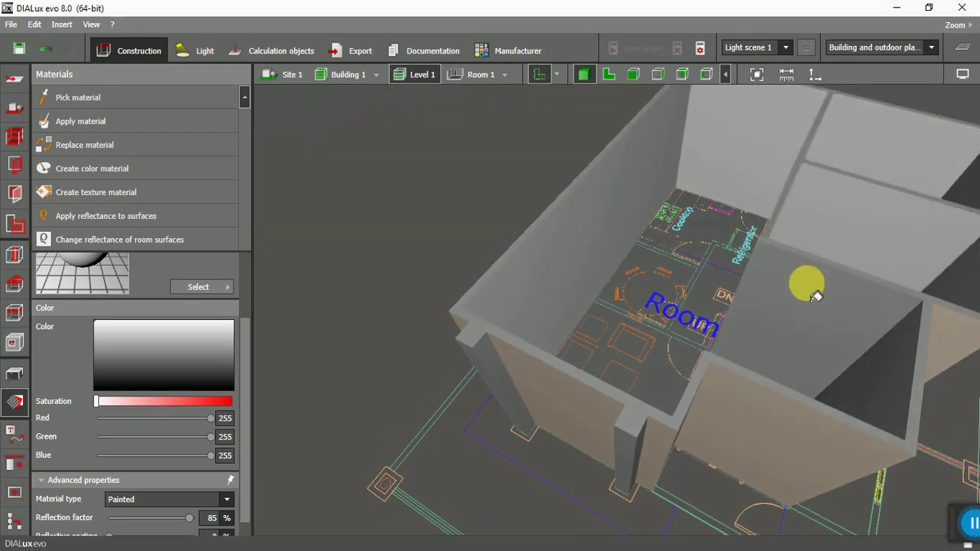
pyautogui.click(811, 289)
pyautogui.scroll(-2, 693, 272)
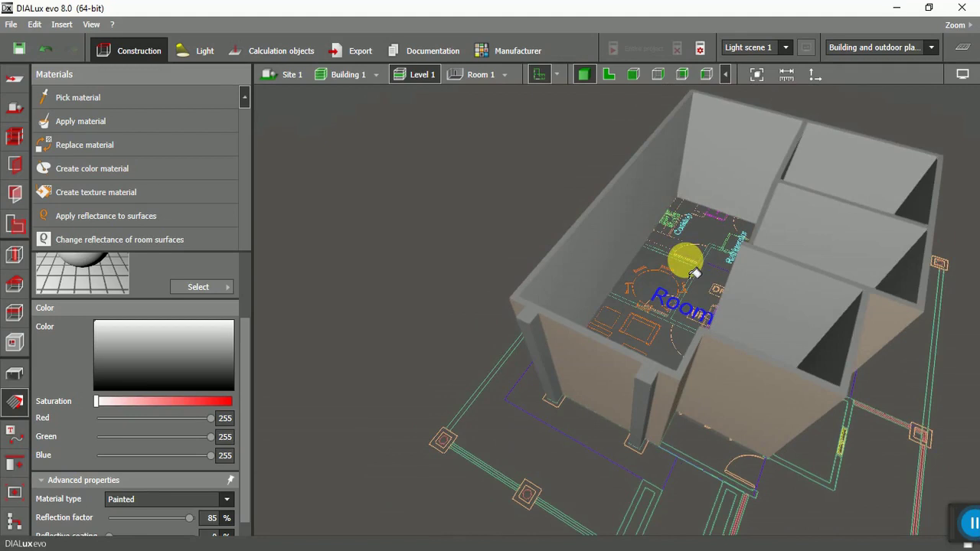
# Step: Apply the Signal white material to the remaining interior walls of Building 1's Level 1 from the other sides
pyautogui.moveTo(443, 264); pyautogui.dragTo(476, 319, button='middle')
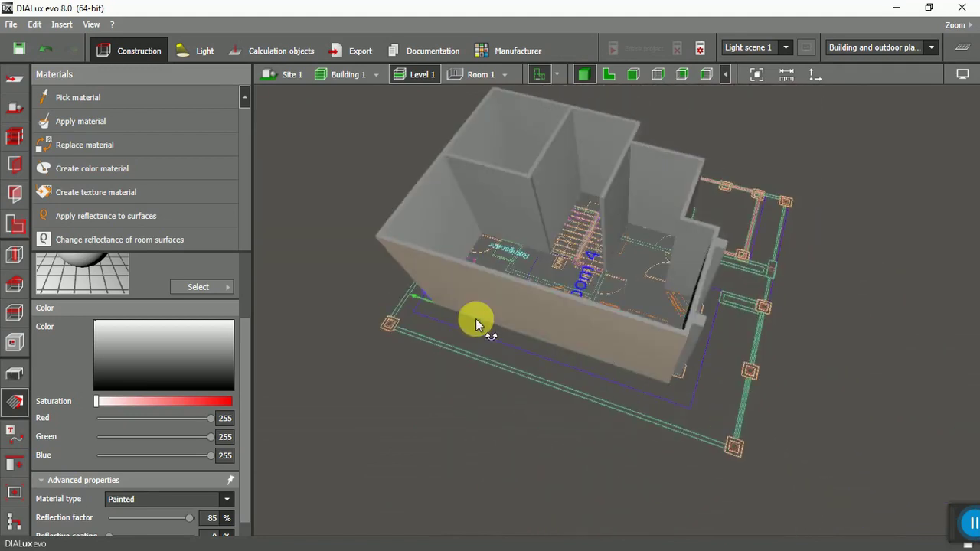
pyautogui.click(99, 124)
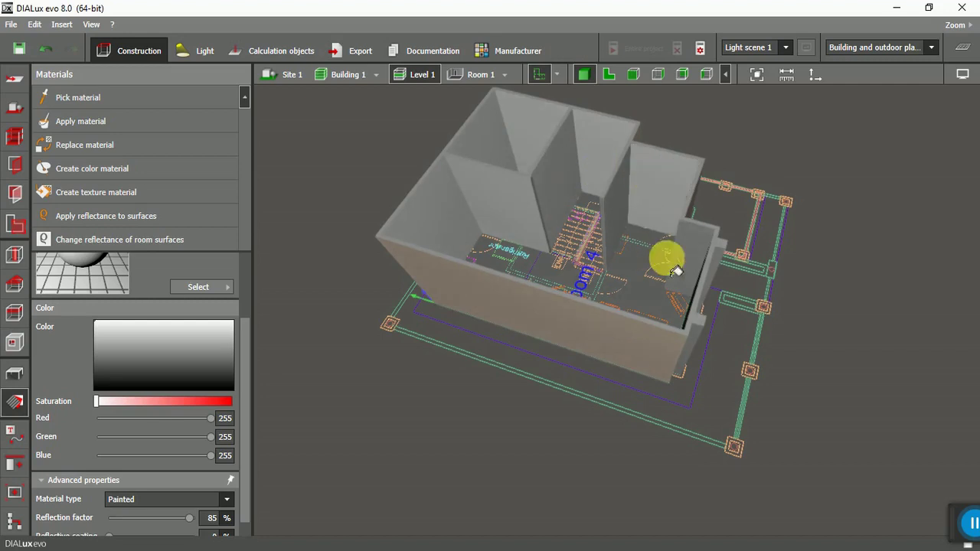
pyautogui.scroll(2, 626, 211)
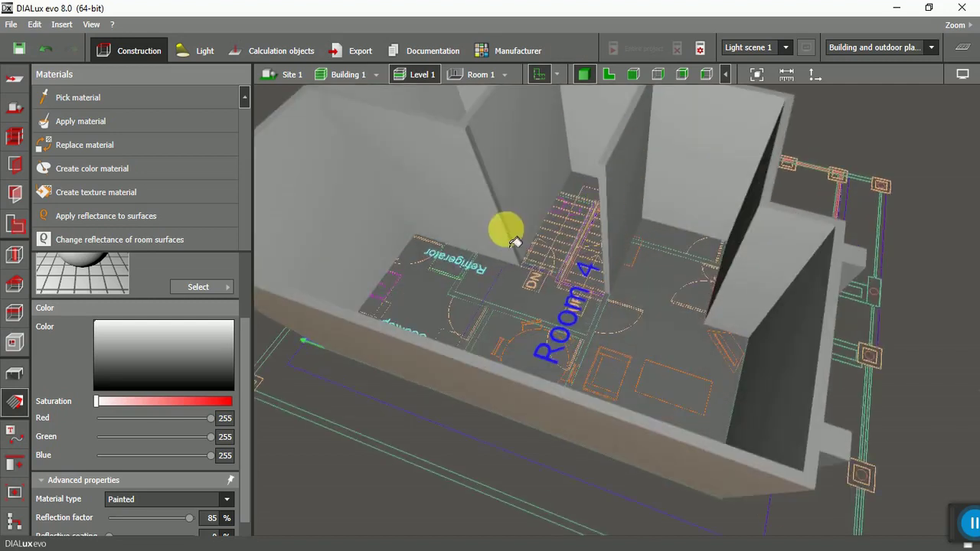
pyautogui.scroll(-1, 654, 277)
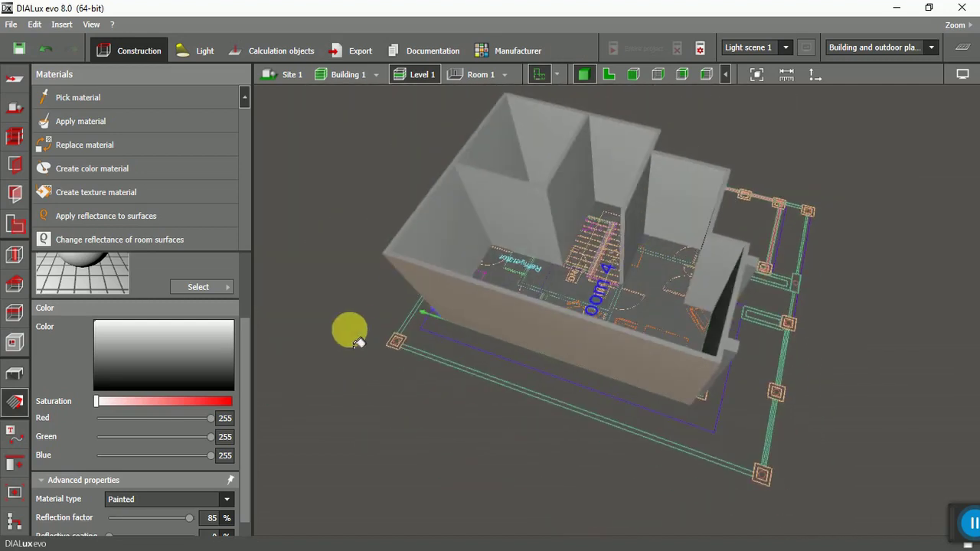
pyautogui.moveTo(342, 378); pyautogui.dragTo(489, 357, button='middle')
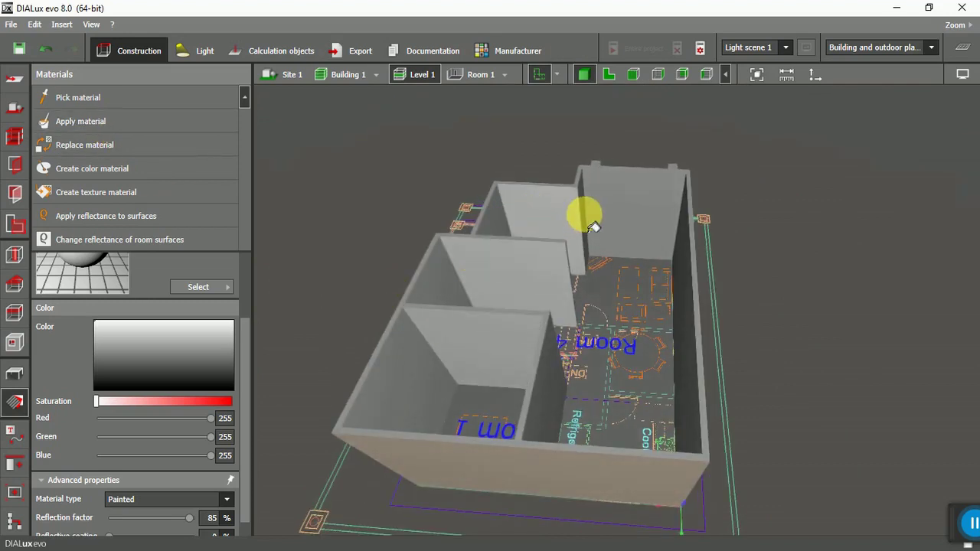
pyautogui.moveTo(766, 306); pyautogui.dragTo(423, 294, button='middle')
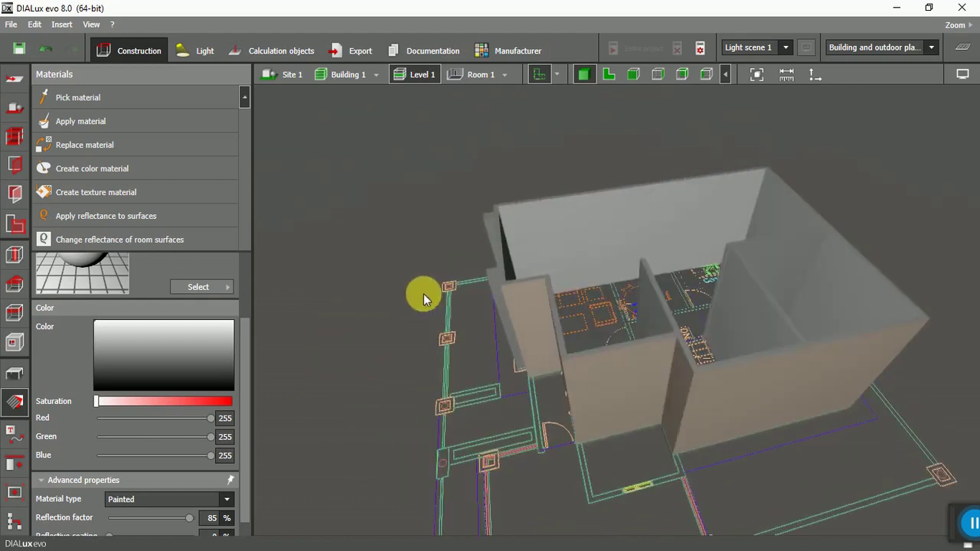
pyautogui.moveTo(385, 396); pyautogui.dragTo(586, 295, button='middle')
pyautogui.scroll(-5, 520, 329)
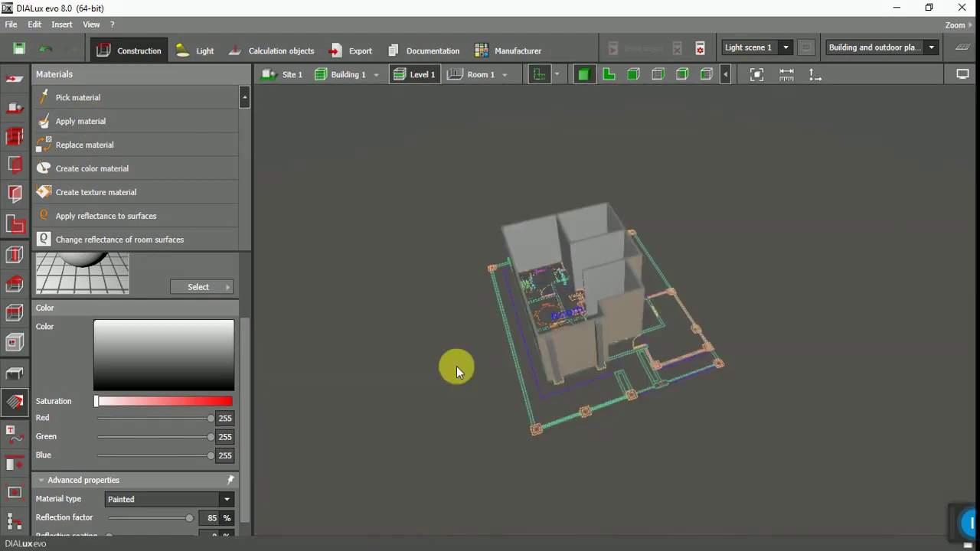
# Step: Switch to Building 2, open its Level 2 with the interior rooms in view, and return to the material settings
pyautogui.click(379, 76)
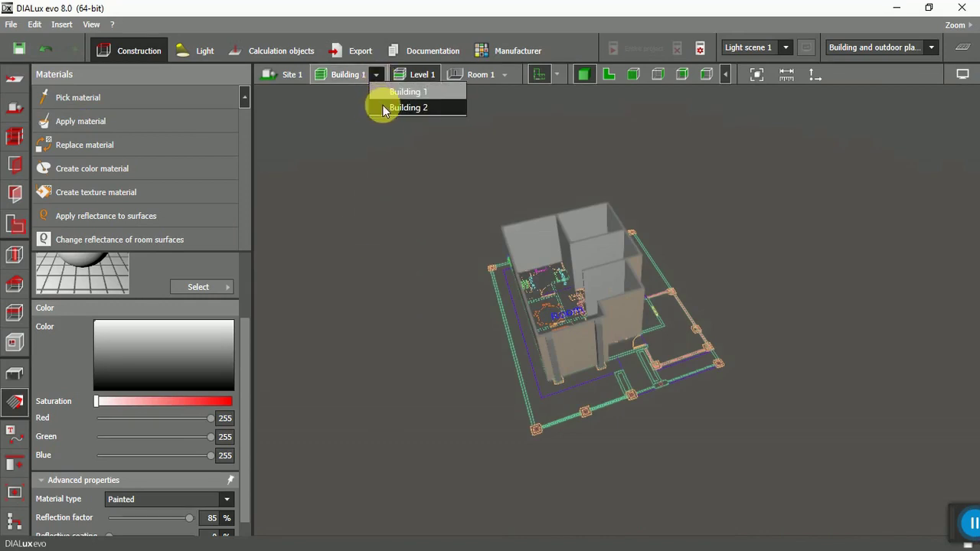
pyautogui.click(383, 108)
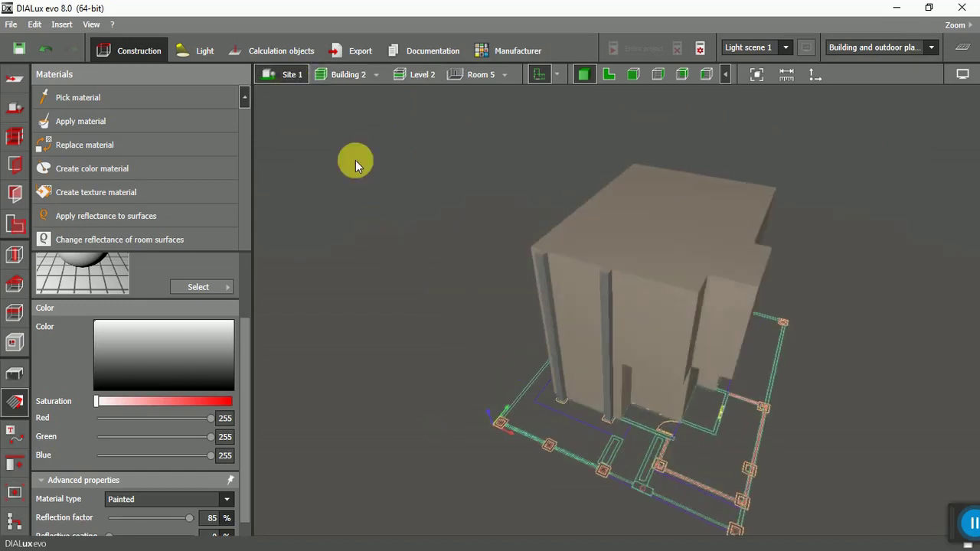
pyautogui.click(352, 76)
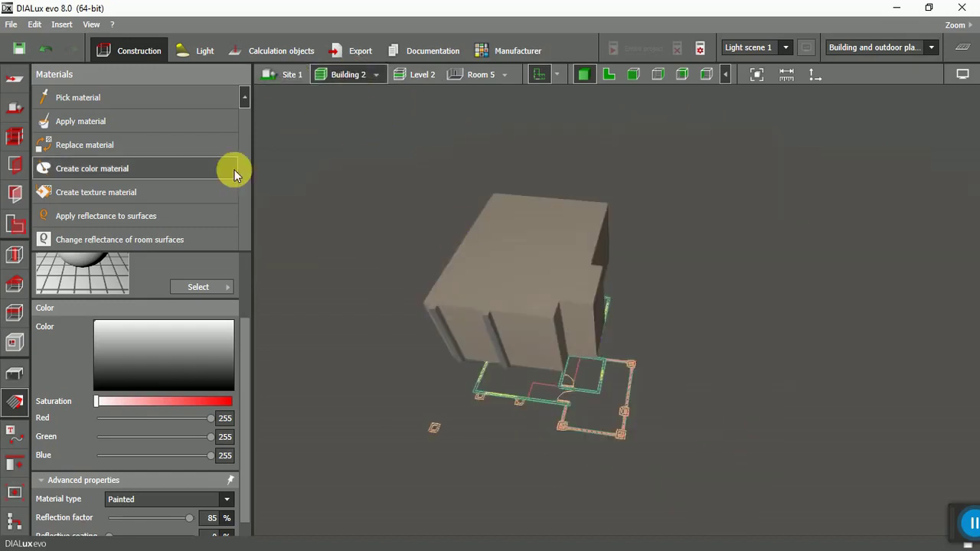
pyautogui.click(17, 136)
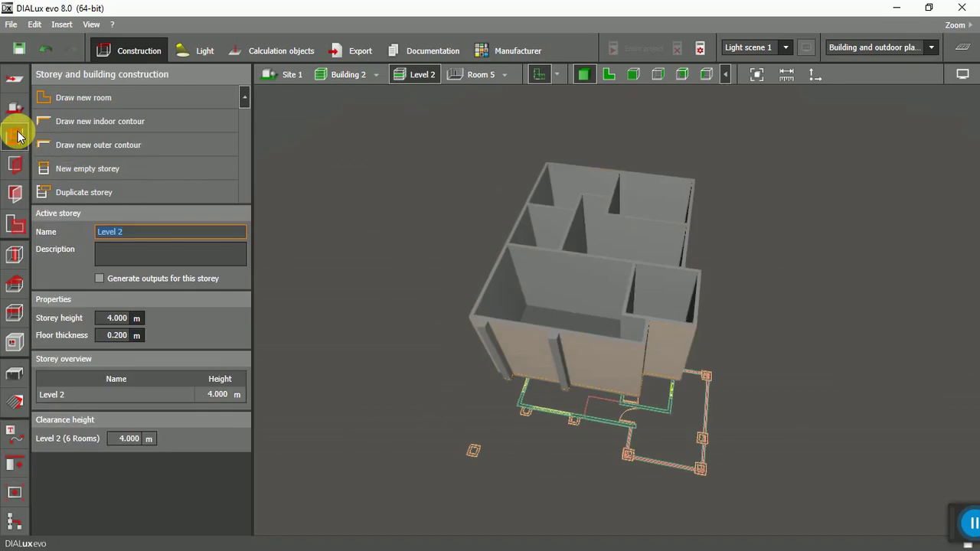
pyautogui.scroll(3, 547, 207)
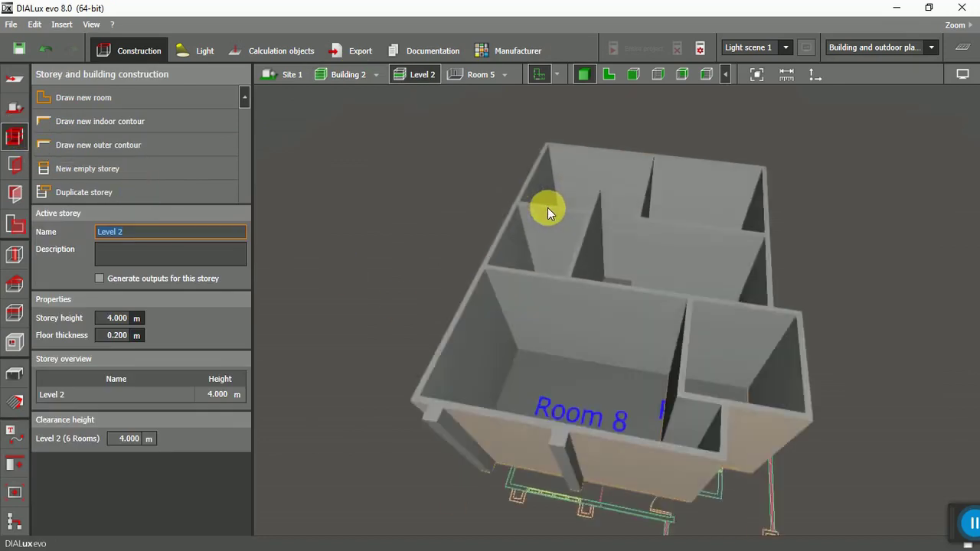
pyautogui.scroll(1, 506, 355)
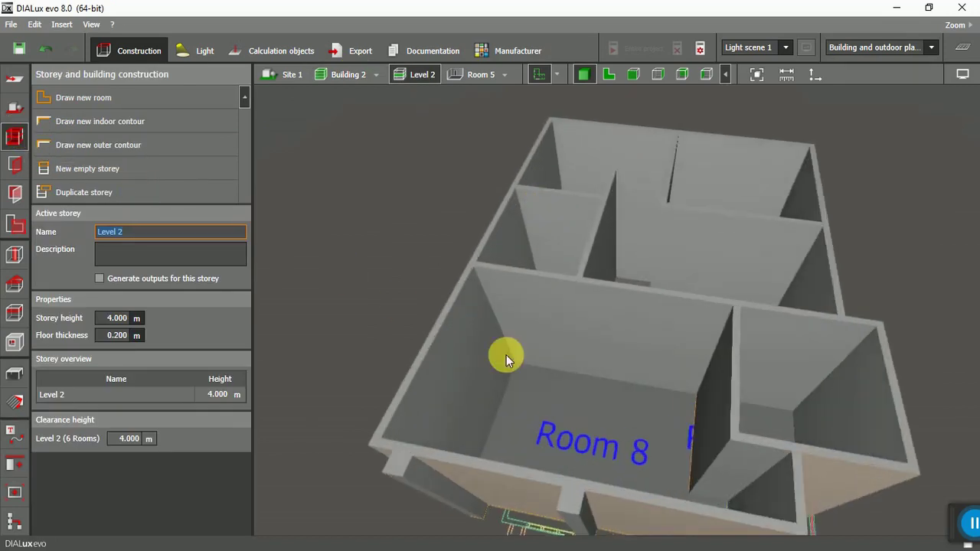
pyautogui.click(13, 401)
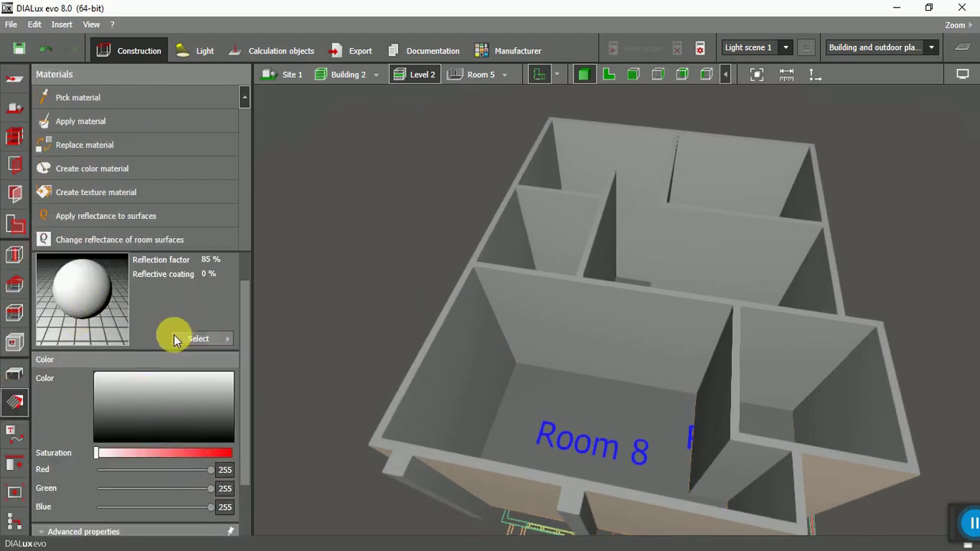
# Step: Apply the Signal white material to the first set of interior room walls on Building 2's Level 2
pyautogui.click(125, 121)
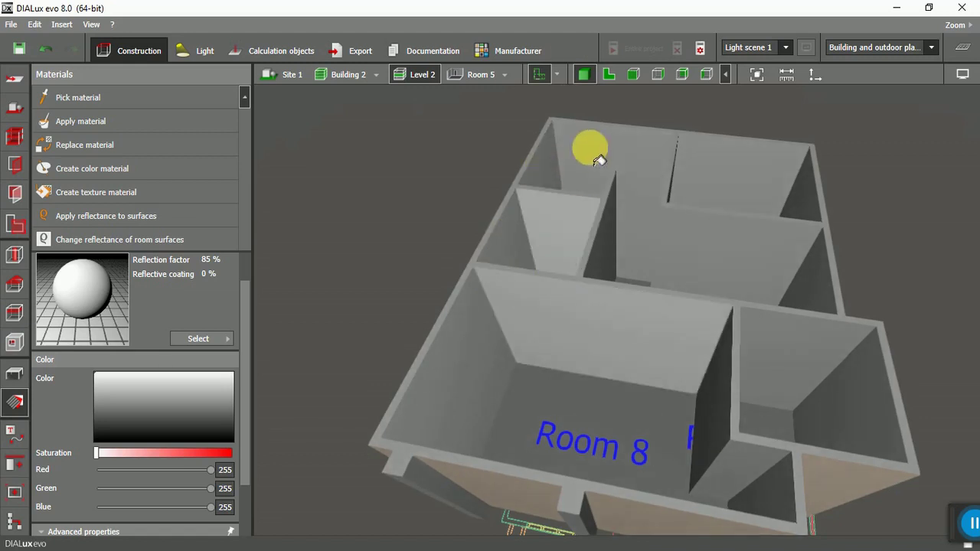
pyautogui.click(607, 245)
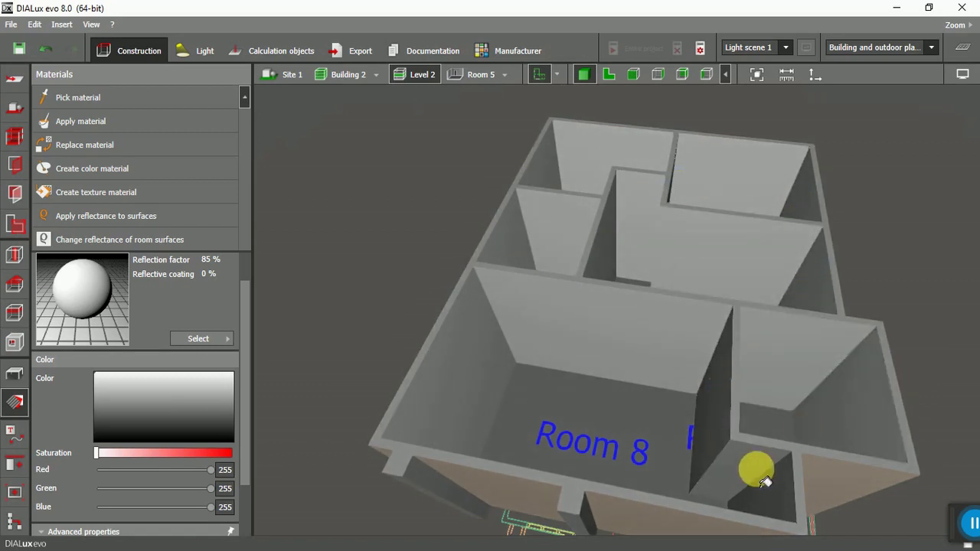
pyautogui.scroll(-1, 605, 356)
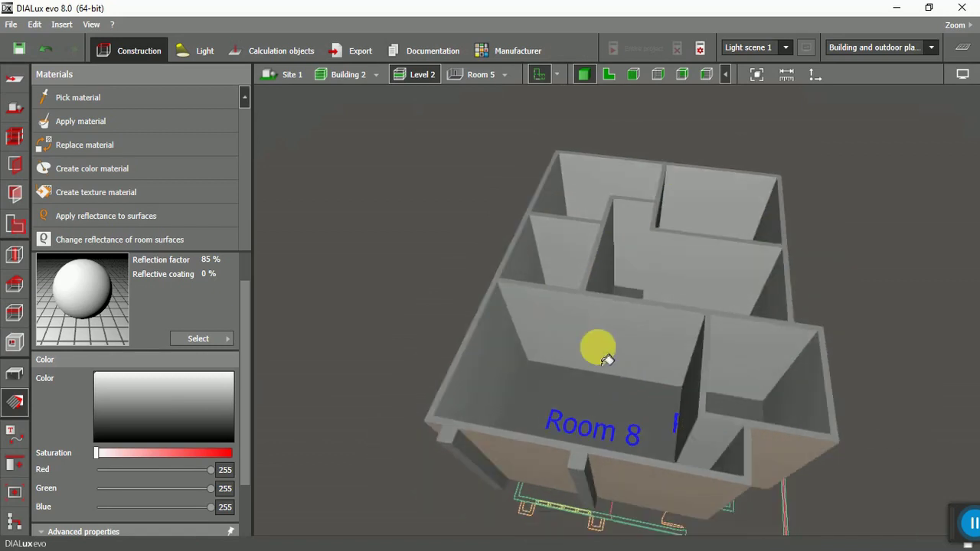
# Step: Apply the Signal white material to the remaining interior walls of Building 2's Level 2 from the other sides
pyautogui.moveTo(391, 397); pyautogui.dragTo(498, 359, button='right')
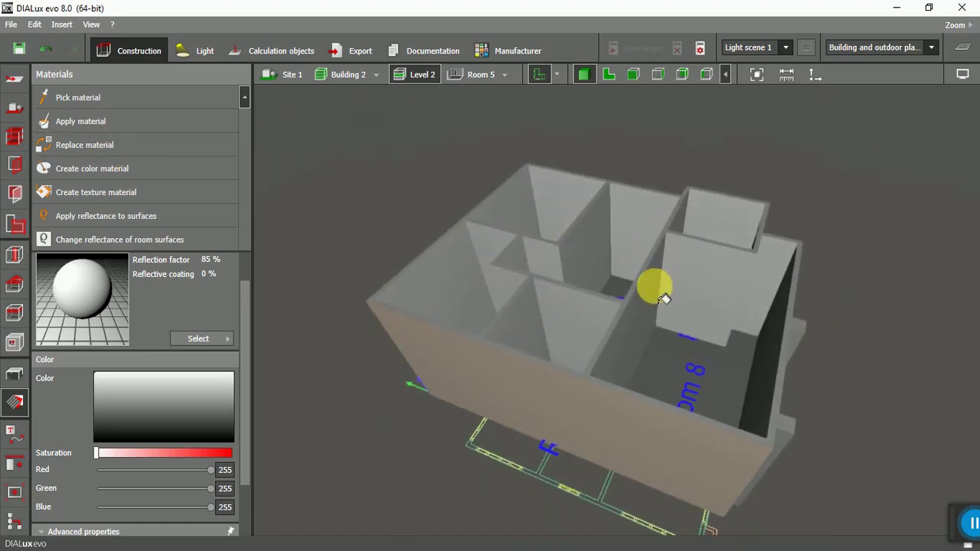
pyautogui.moveTo(360, 373); pyautogui.dragTo(448, 403, button='right')
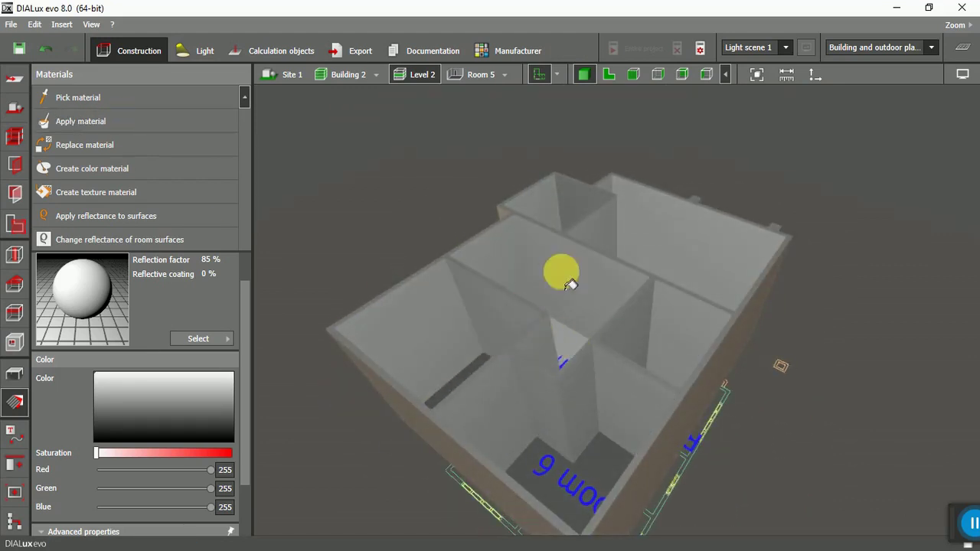
pyautogui.moveTo(808, 329); pyautogui.dragTo(590, 401, button='right')
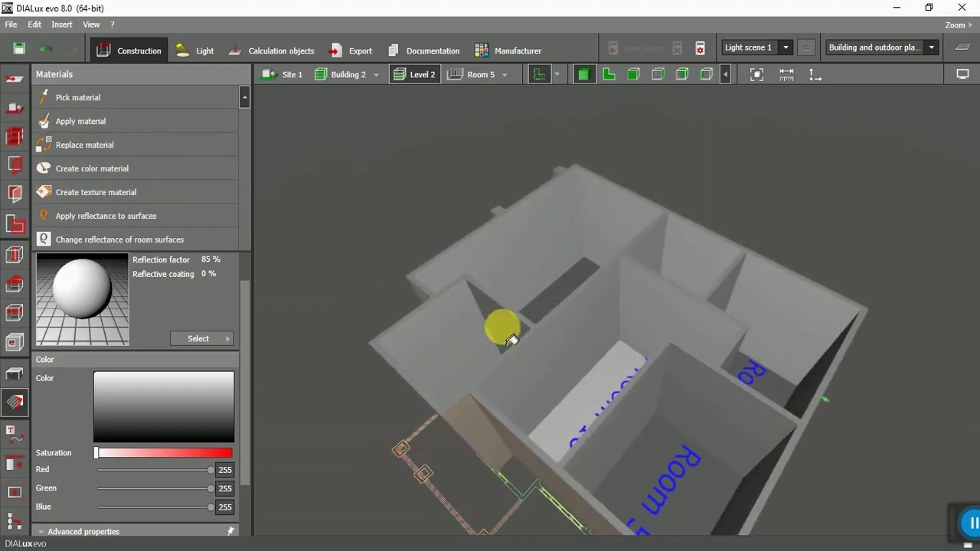
pyautogui.moveTo(597, 367); pyautogui.dragTo(386, 384, button='right')
pyautogui.moveTo(354, 358); pyautogui.dragTo(395, 375)
pyautogui.scroll(5, 428, 399)
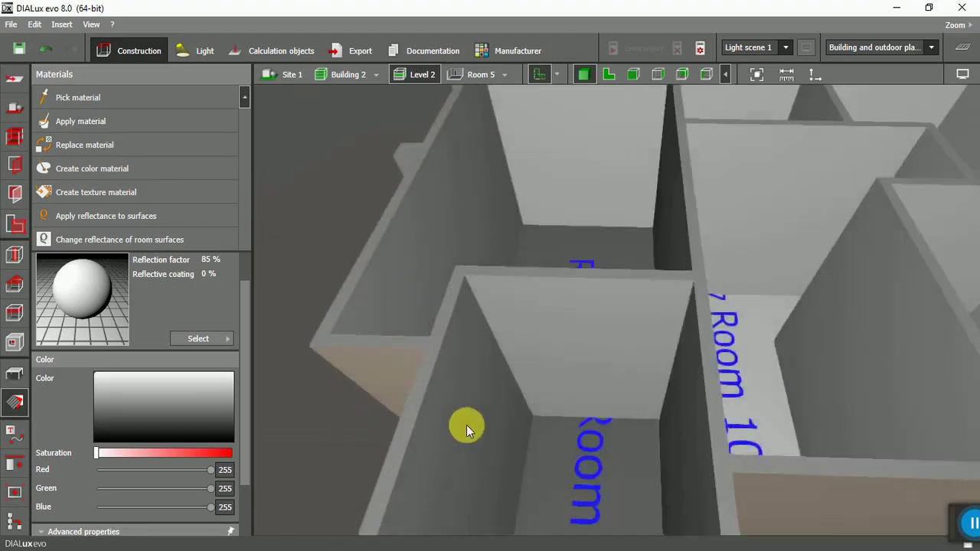
pyautogui.scroll(-6, 466, 391)
pyautogui.doubleClick(412, 226)
pyautogui.moveTo(412, 227); pyautogui.dragTo(453, 395)
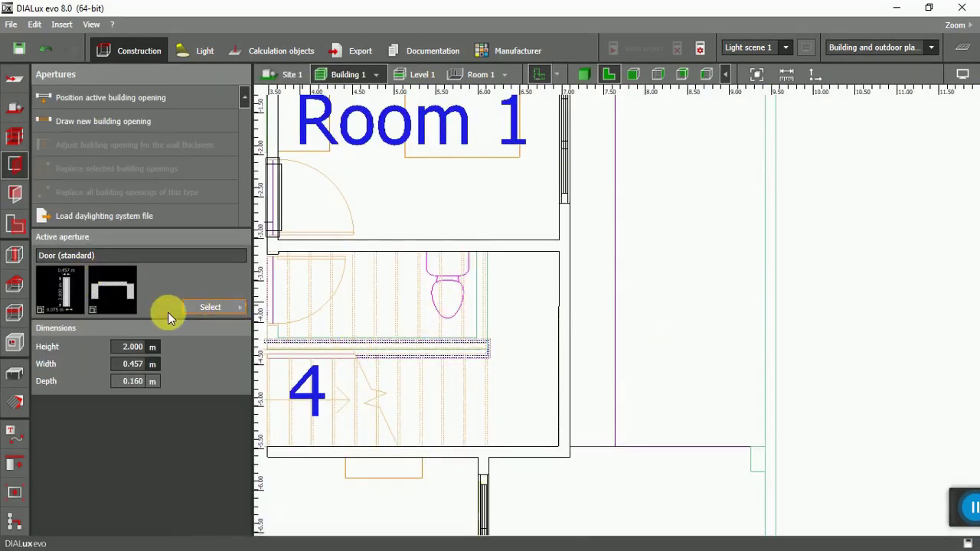
# Step: Choose the 1.000 m wide, 2.000 m high Door (standard) from the aperture catalog as the active aperture
pyautogui.click(240, 311)
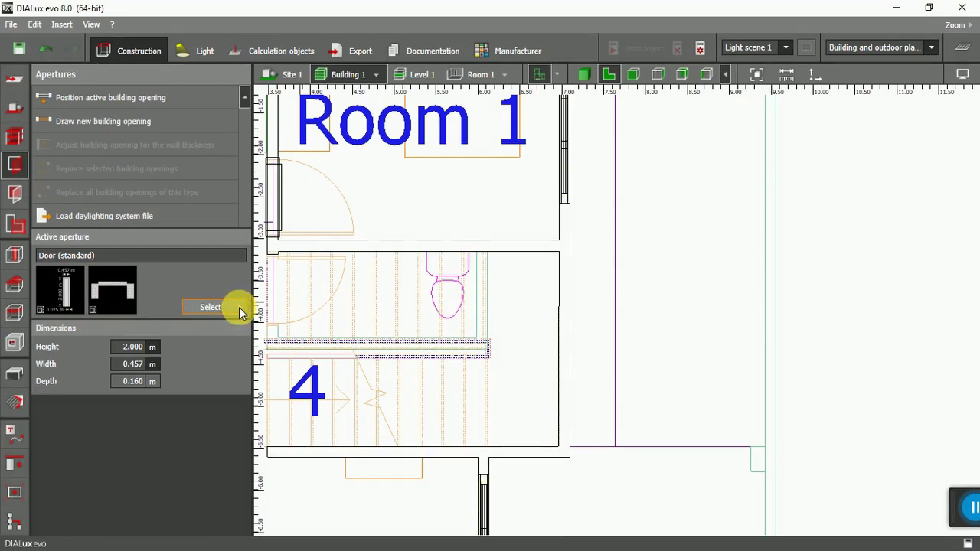
pyautogui.click(240, 309)
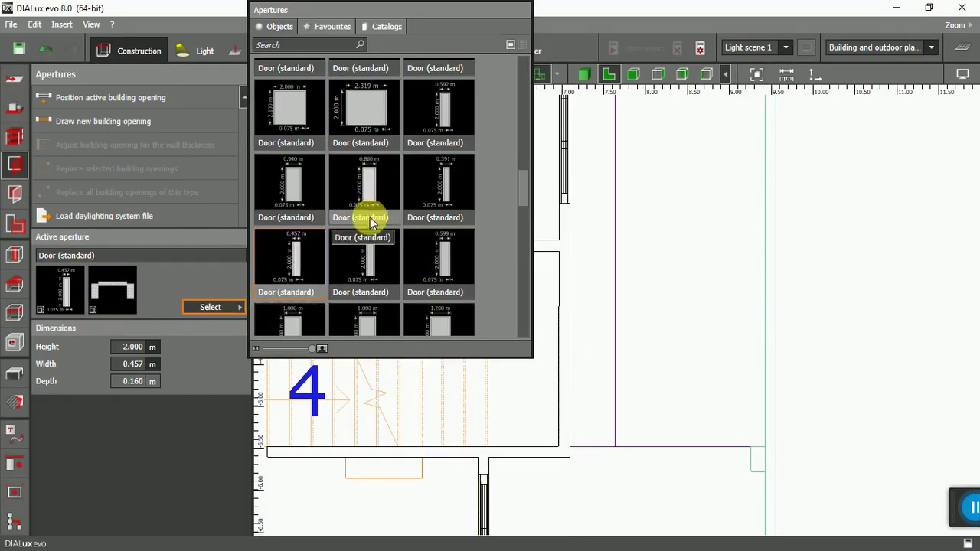
pyautogui.scroll(-2, 372, 226)
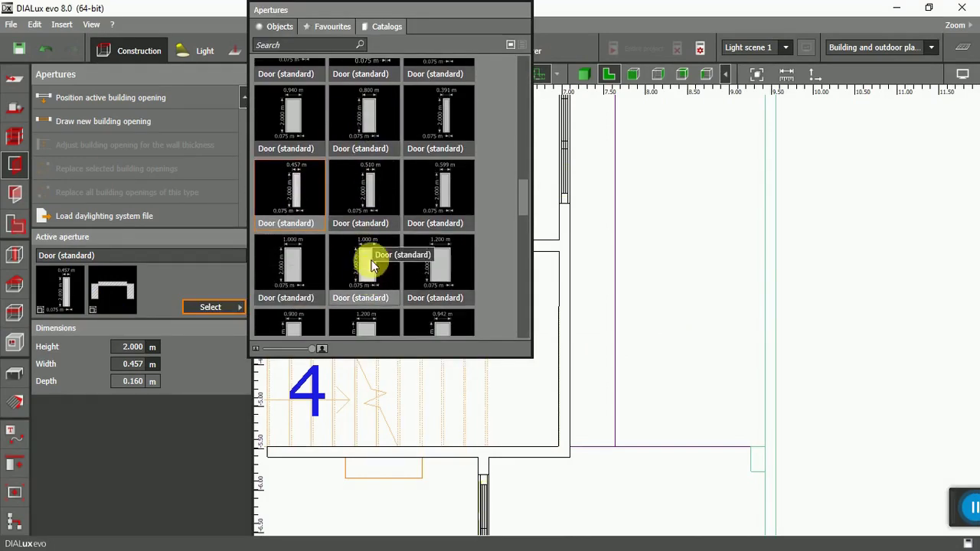
pyautogui.click(383, 261)
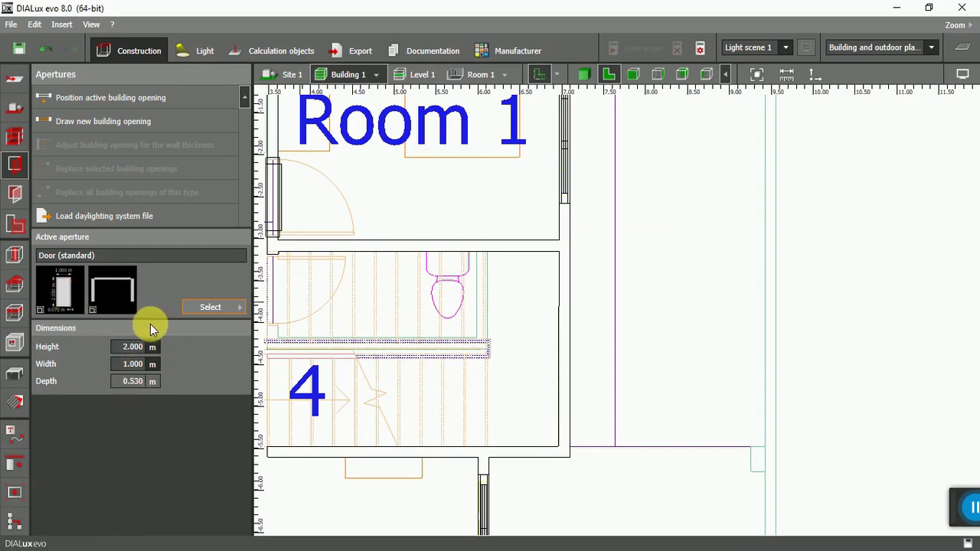
# Step: Place two 1.000 m wide standard doors in Building 1's outer wall beside Room 4 and inspect them in 3D
pyautogui.click(90, 96)
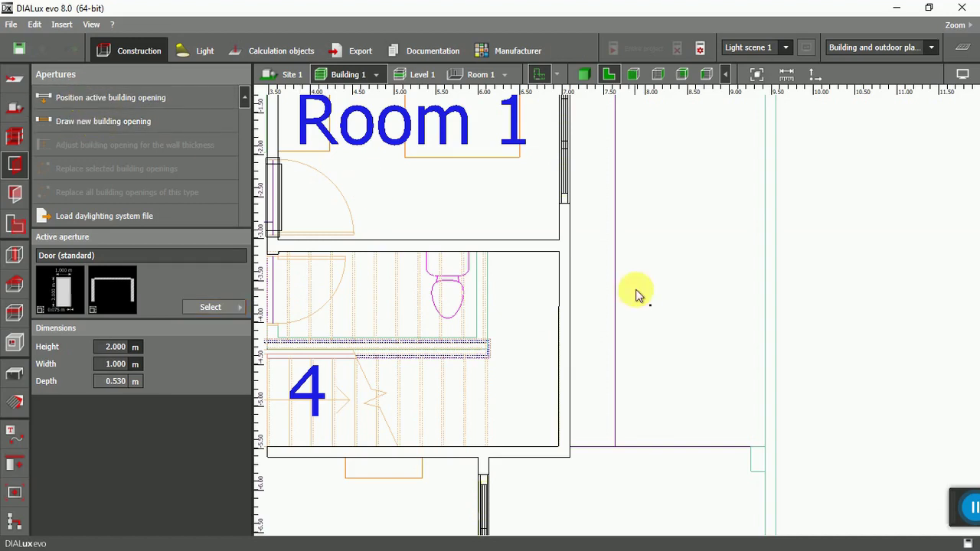
pyautogui.click(566, 293)
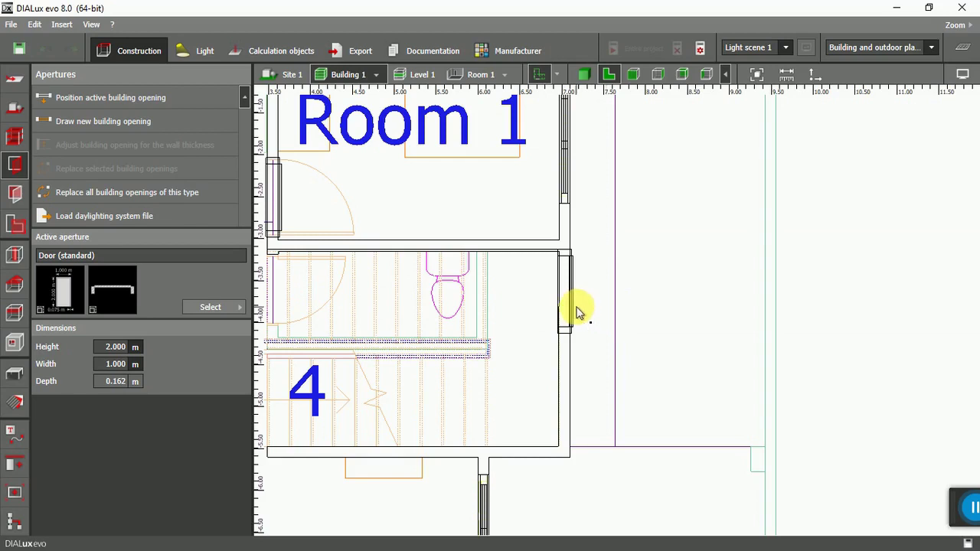
pyautogui.click(558, 393)
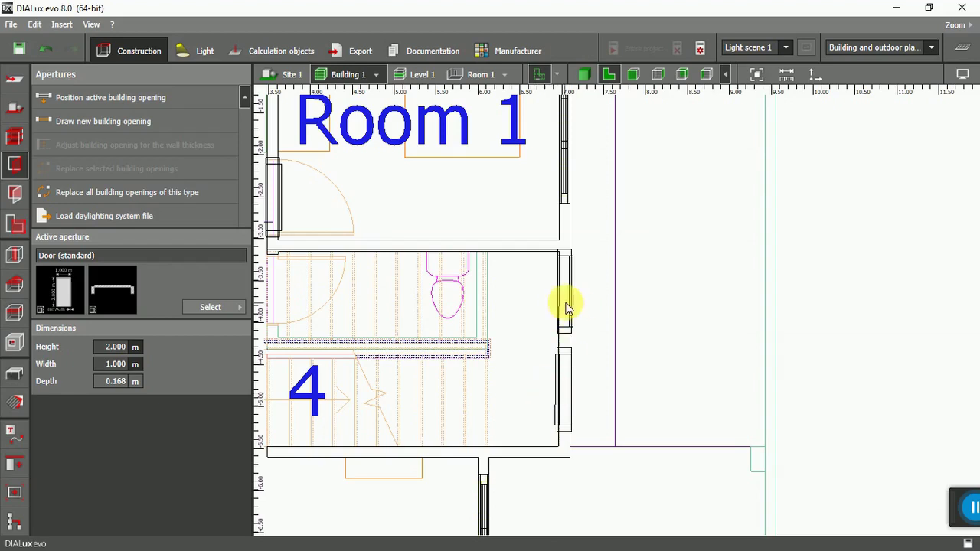
pyautogui.click(584, 75)
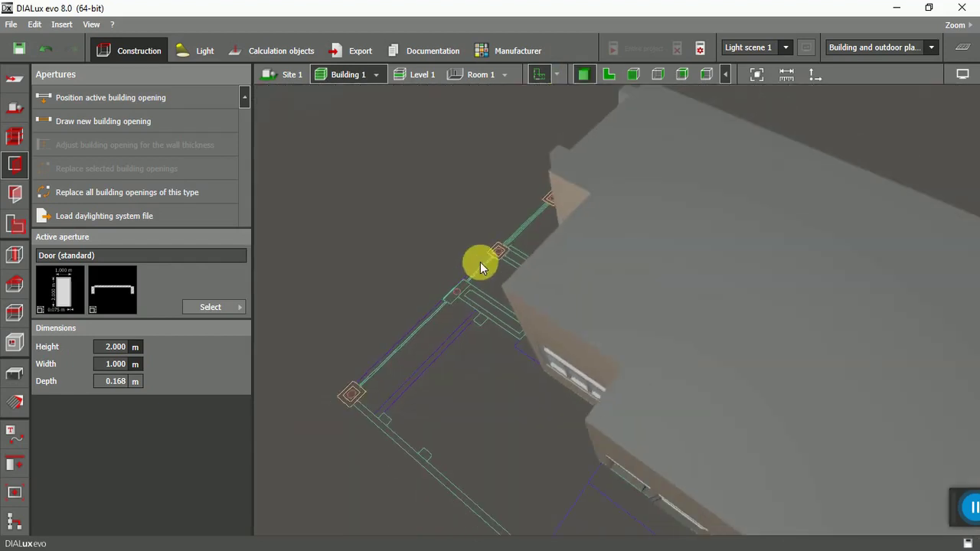
pyautogui.scroll(-3, 481, 322)
pyautogui.moveTo(473, 399); pyautogui.dragTo(503, 339)
pyautogui.scroll(8, 643, 387)
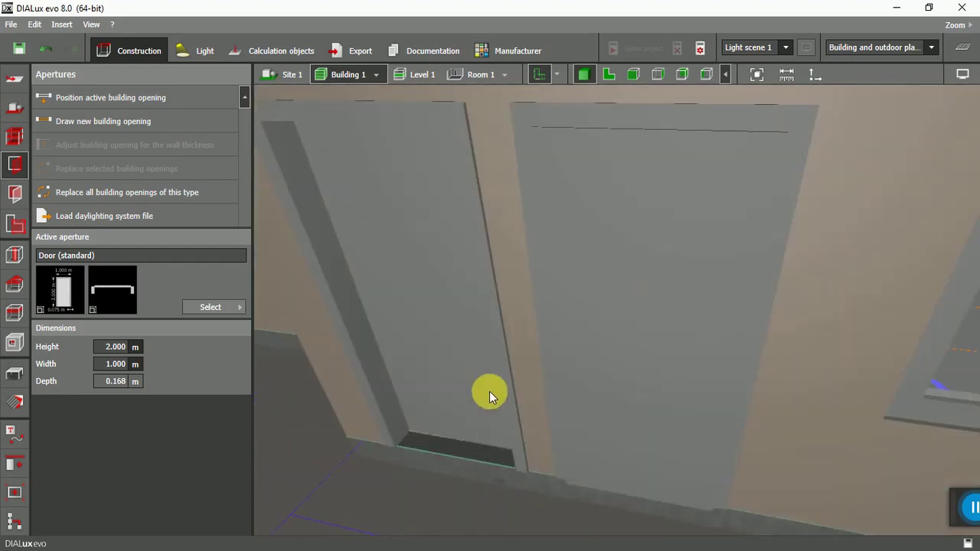
pyautogui.scroll(-3, 490, 392)
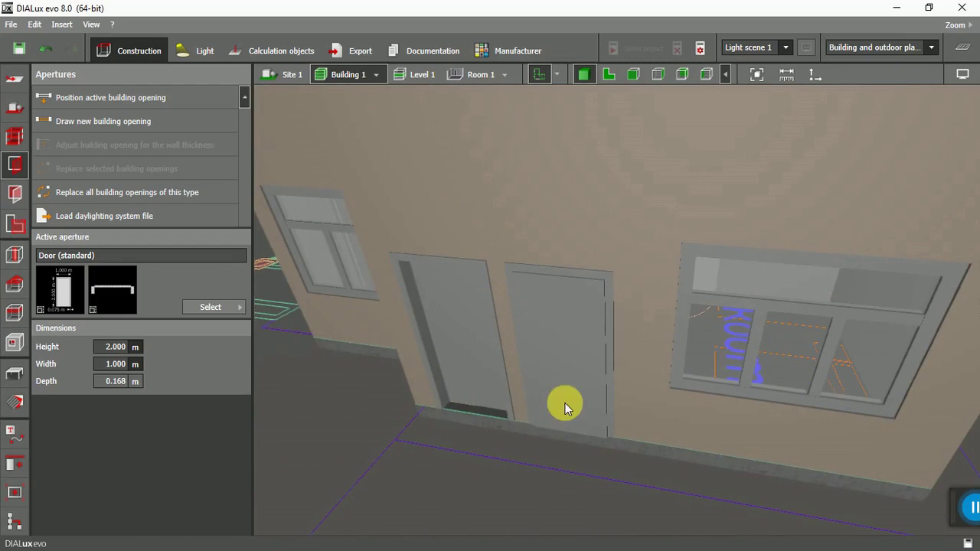
# Step: Return to the floor plan and delete both doors from the outer wall beside Room 4
pyautogui.click(610, 75)
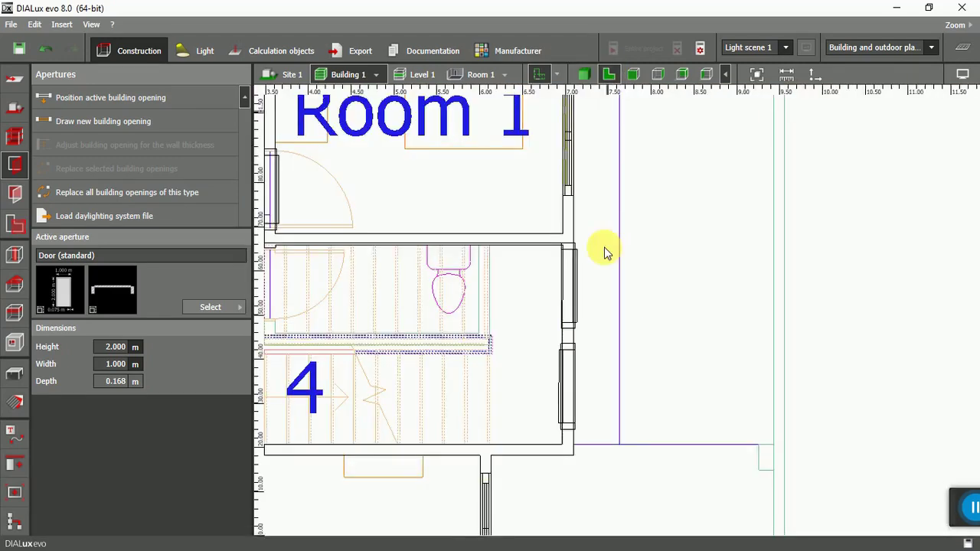
pyautogui.click(570, 310)
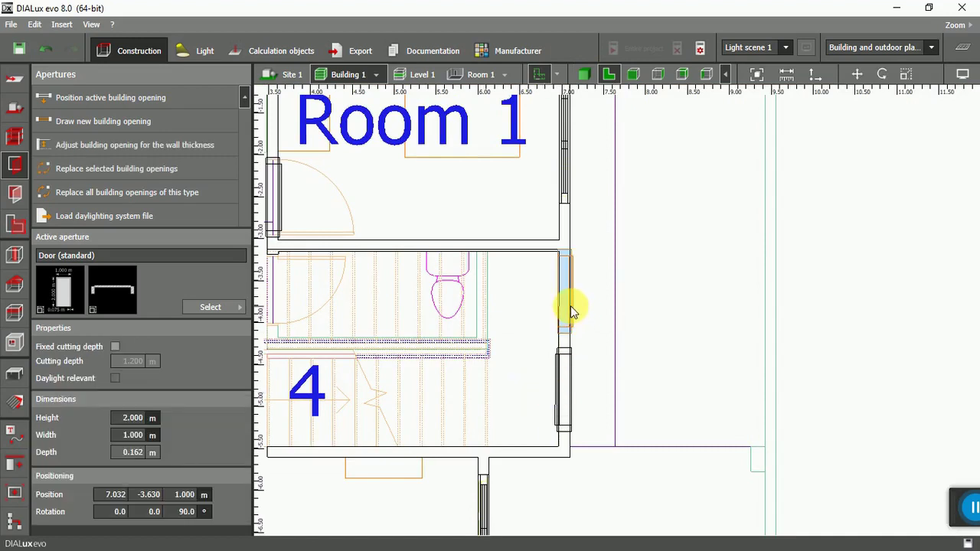
pyautogui.click(572, 312)
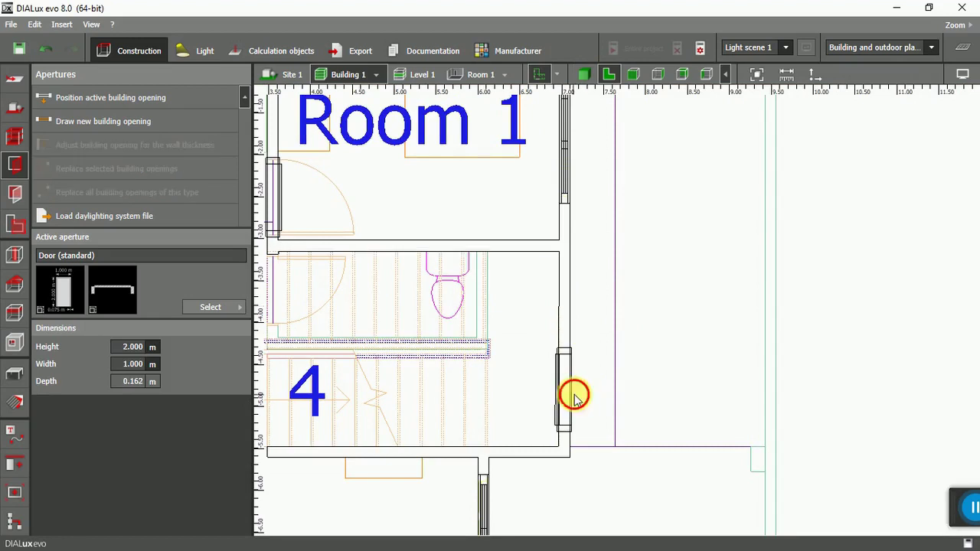
pyautogui.click(575, 398)
pyautogui.click(573, 397)
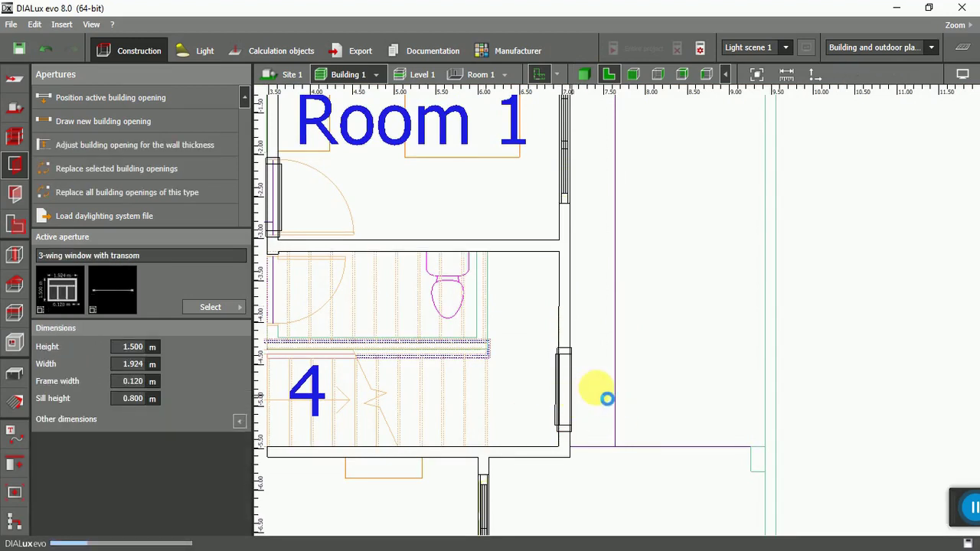
pyautogui.press('Delete')
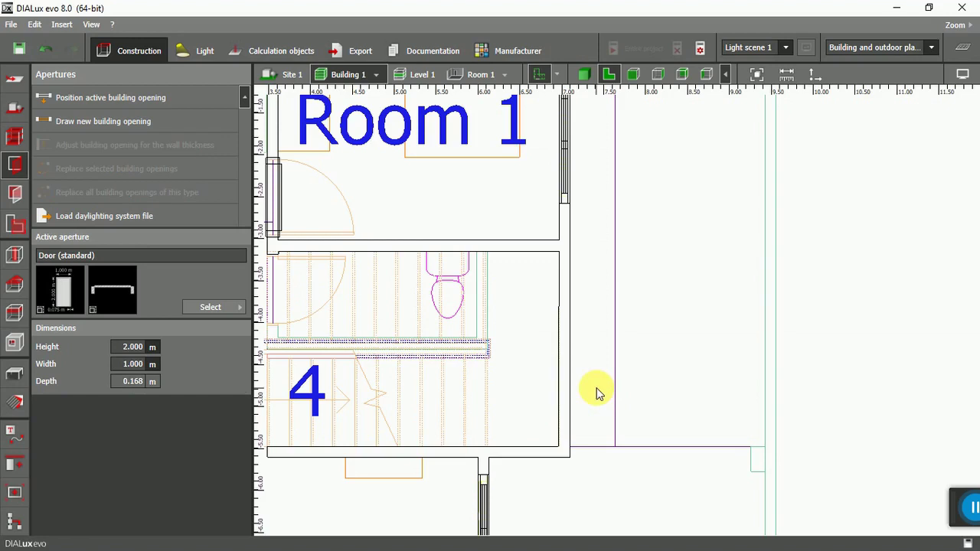
# Step: Draw a new 2 m wide door opening along the outer wall beside Room 4 and check it in 3D
pyautogui.click(88, 123)
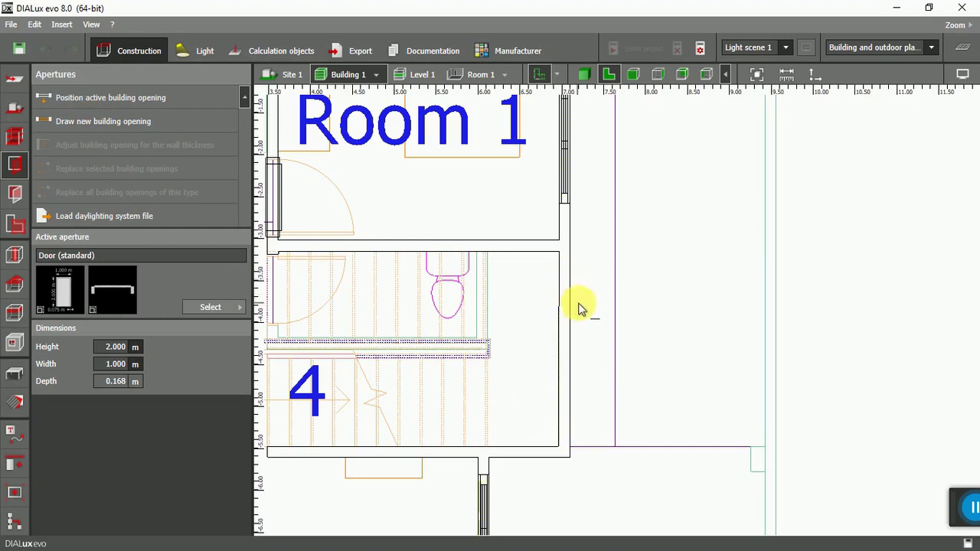
pyautogui.click(570, 277)
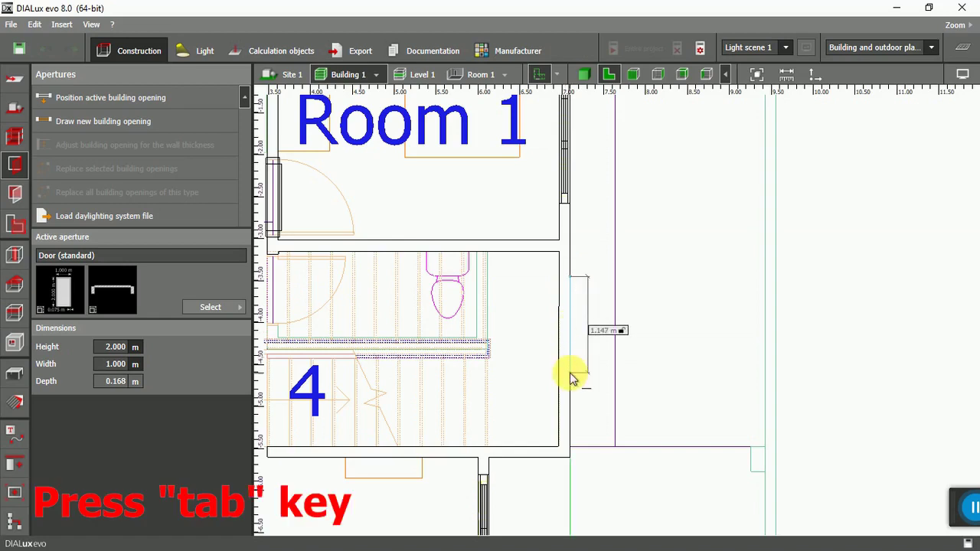
pyautogui.press('Tab')
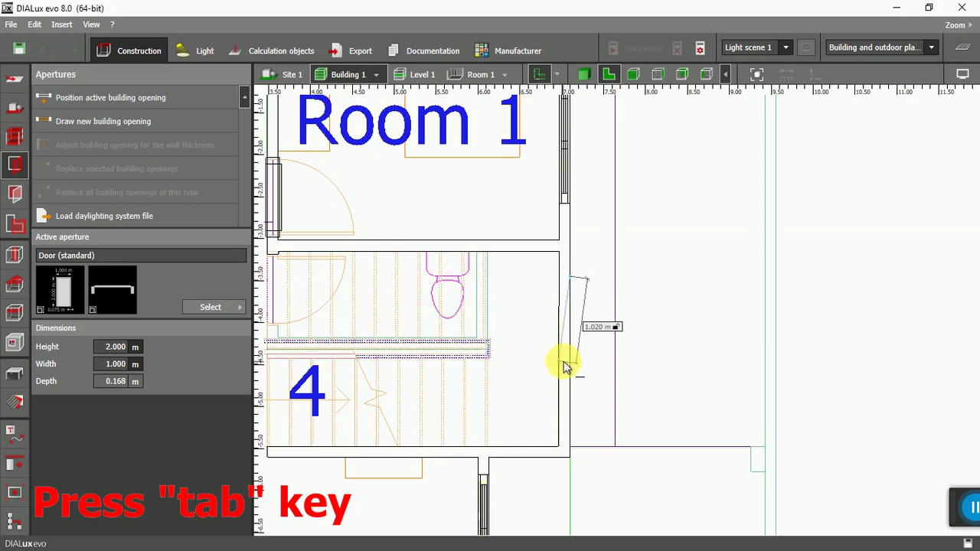
pyautogui.press('Tab')
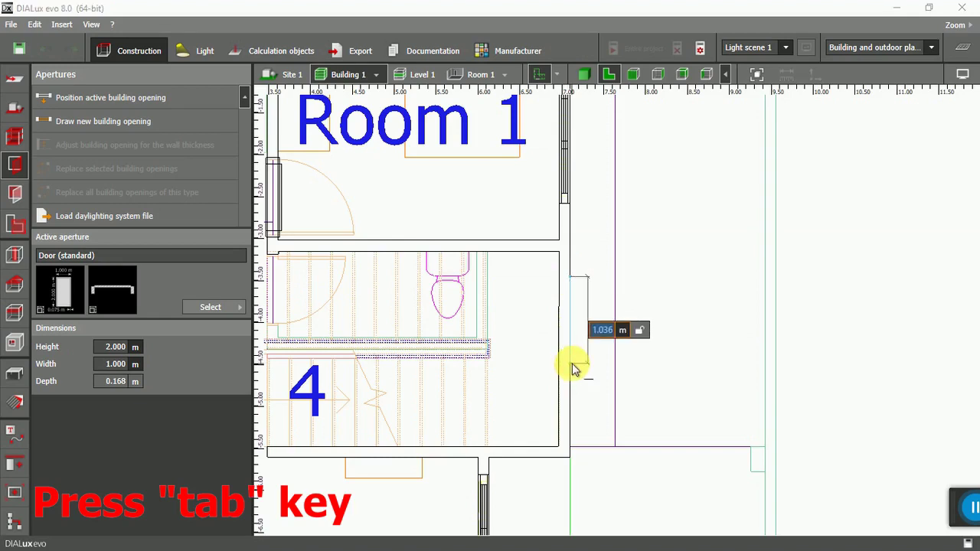
pyautogui.write('2')
pyautogui.press('Return')
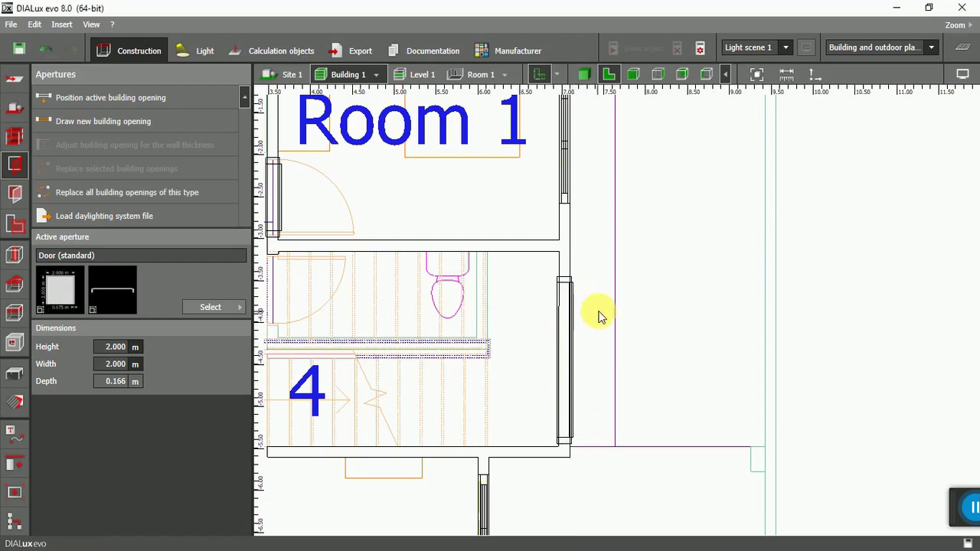
pyautogui.click(584, 74)
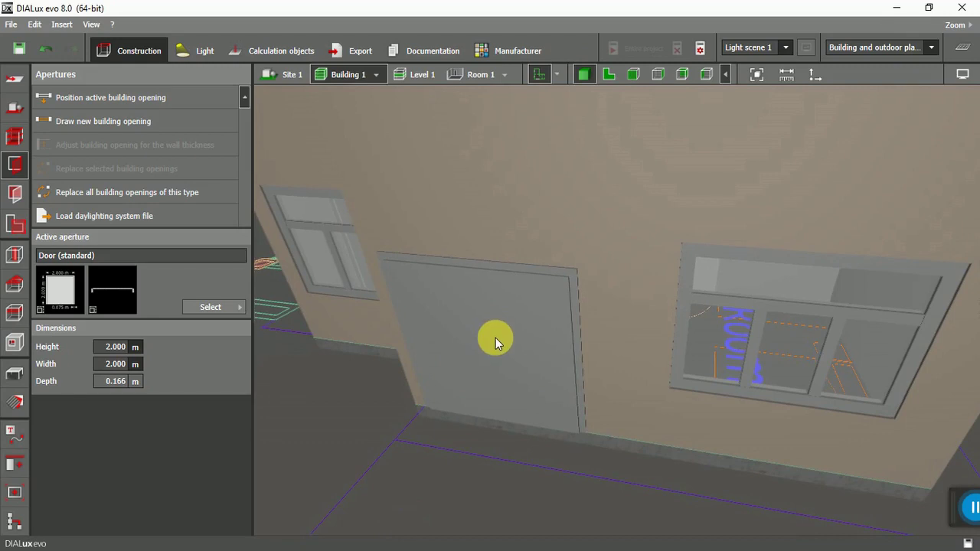
# Step: Return to the floor plan and delete the 2 m wide door from the outer wall
pyautogui.click(609, 75)
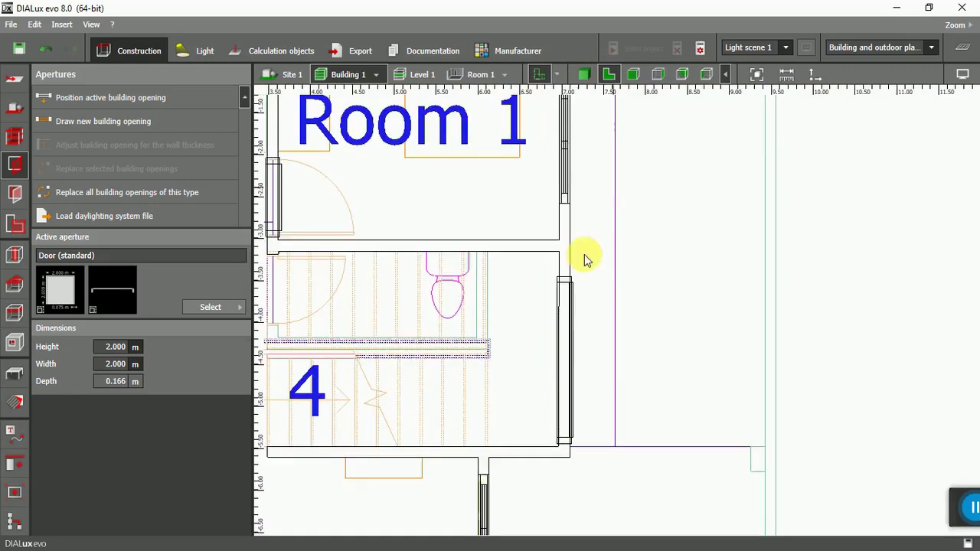
pyautogui.click(573, 361)
pyautogui.click(573, 362)
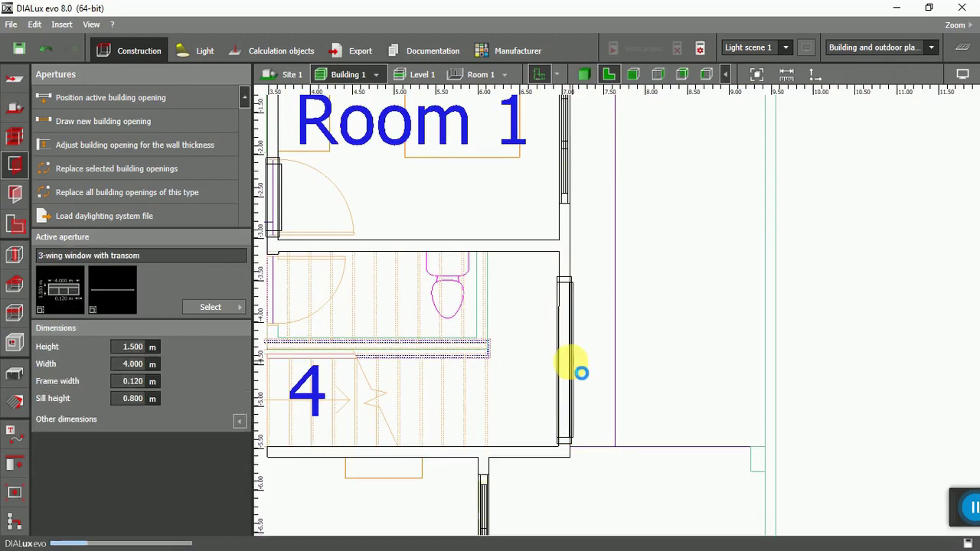
pyautogui.press('Delete')
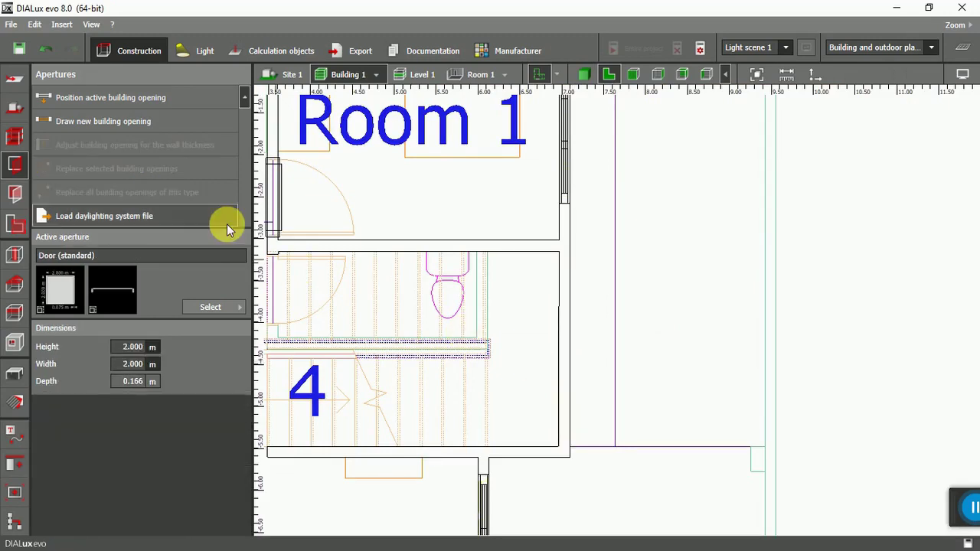
# Step: Draw a 1.4 m wide standard door opening in the outer wall beside Room 4 and check it in 3D
pyautogui.click(105, 121)
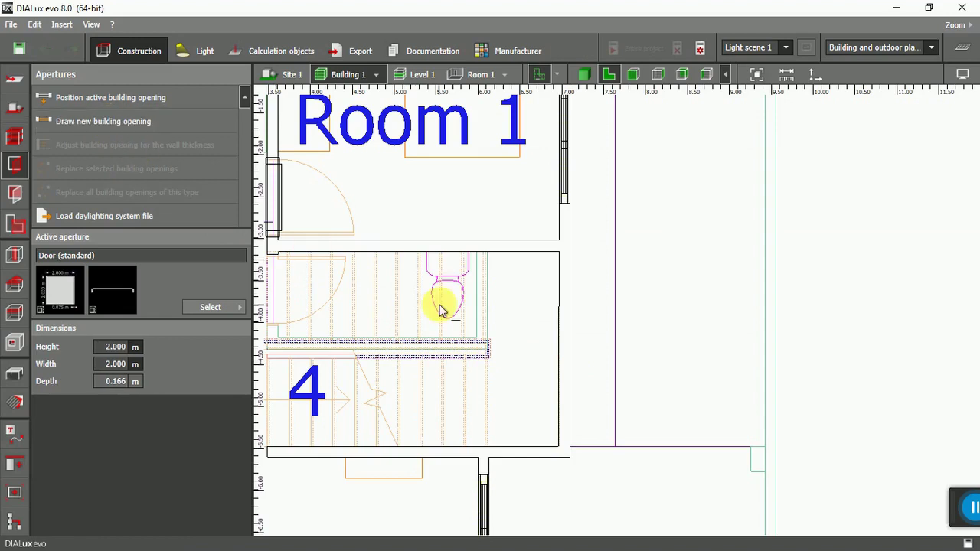
pyautogui.click(560, 309)
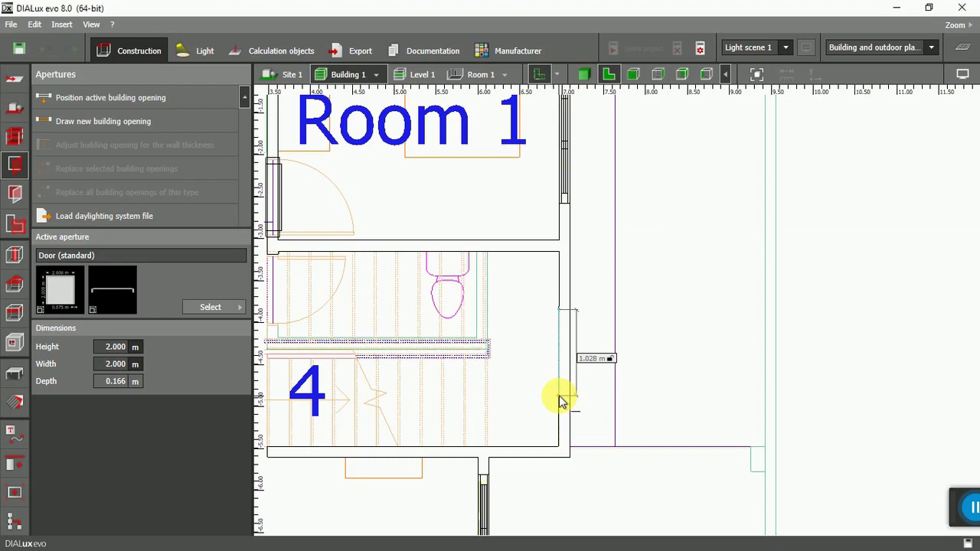
pyautogui.press('Tab')
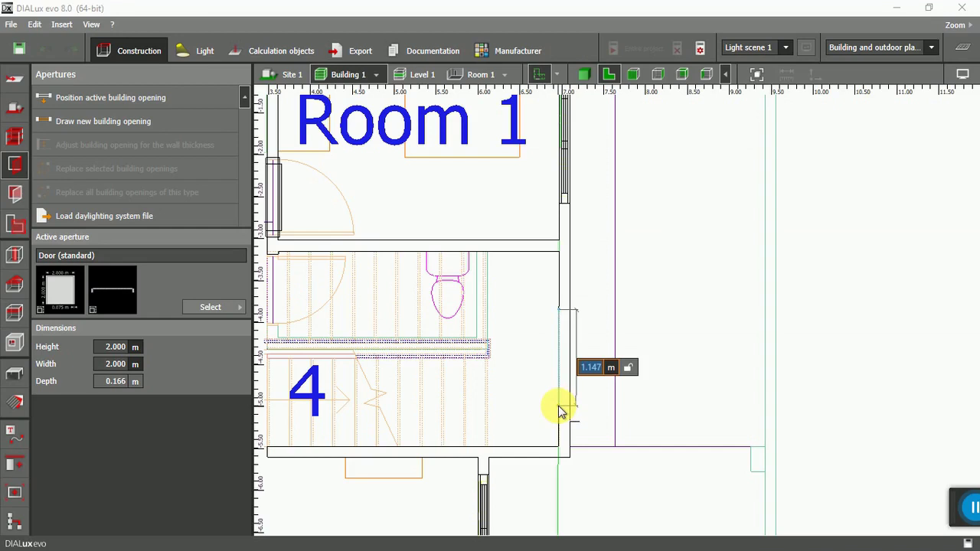
pyautogui.write('1.4')
pyautogui.press('Return')
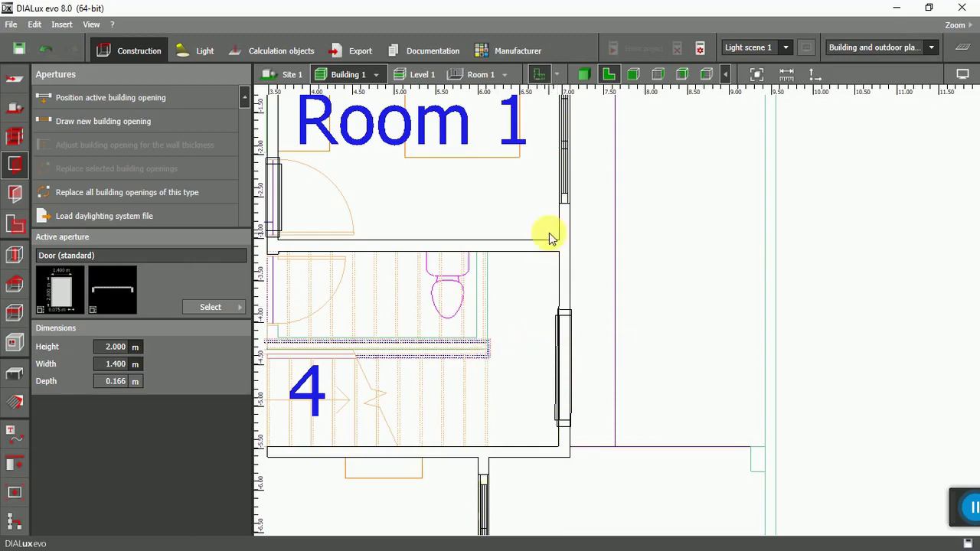
pyautogui.click(584, 74)
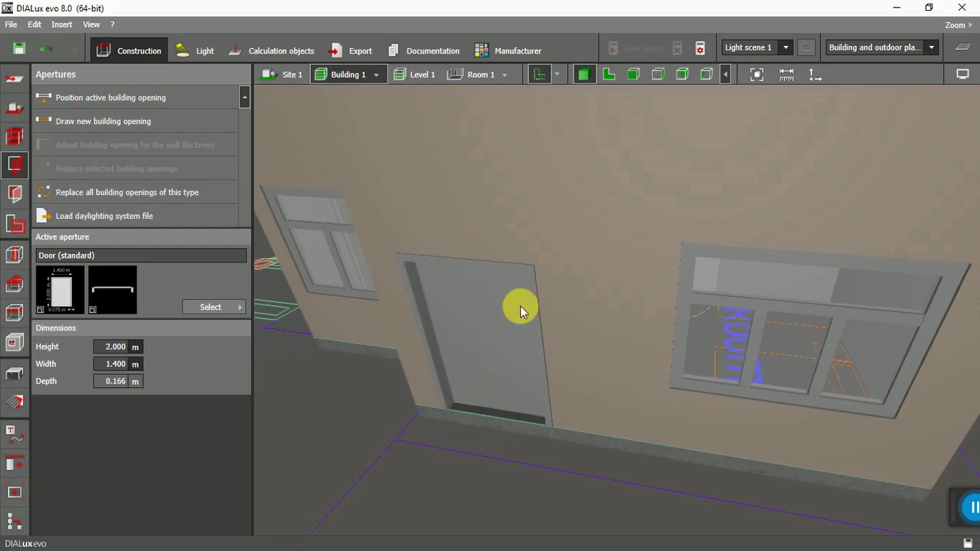
# Step: Return to the floor plan and set the width of the door beside Room 4 to 2 m
pyautogui.click(609, 73)
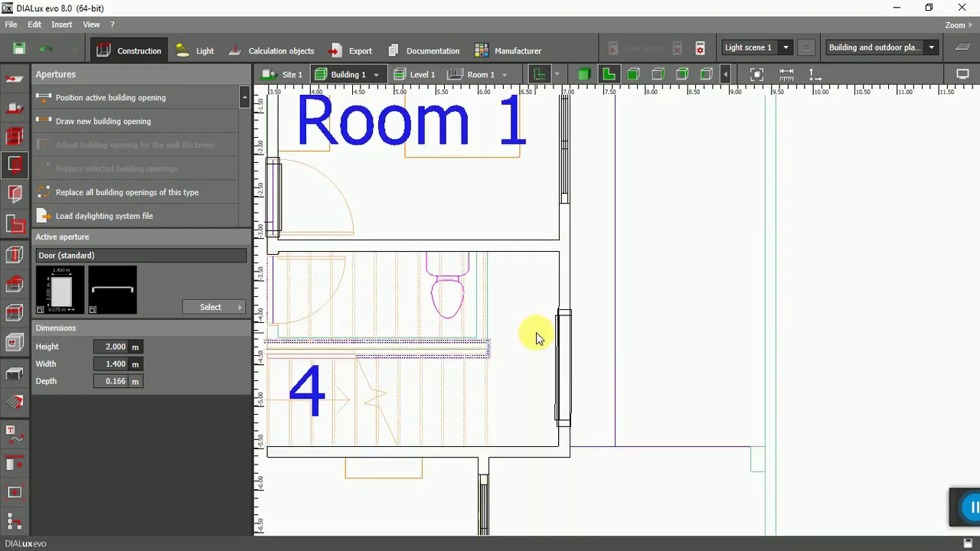
pyautogui.click(559, 380)
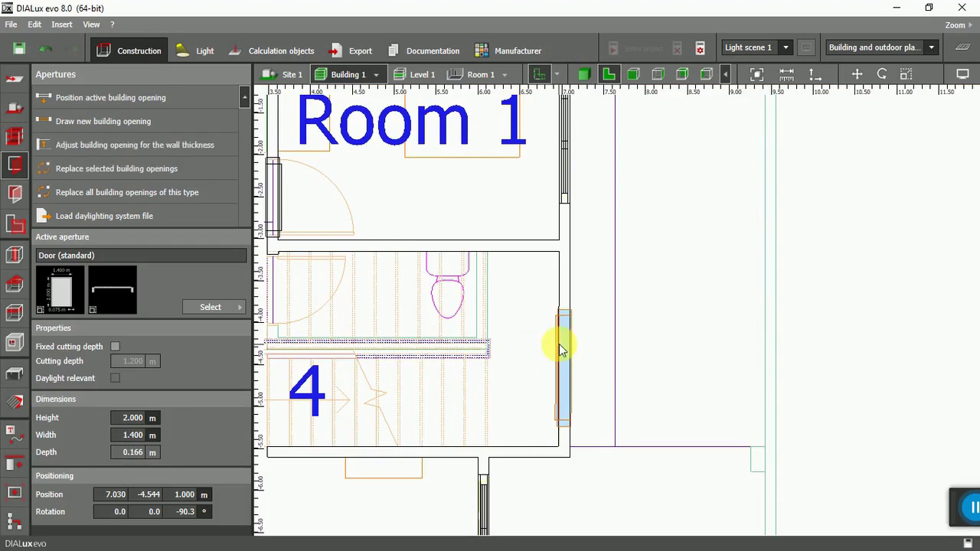
pyautogui.scroll(-1, 533, 347)
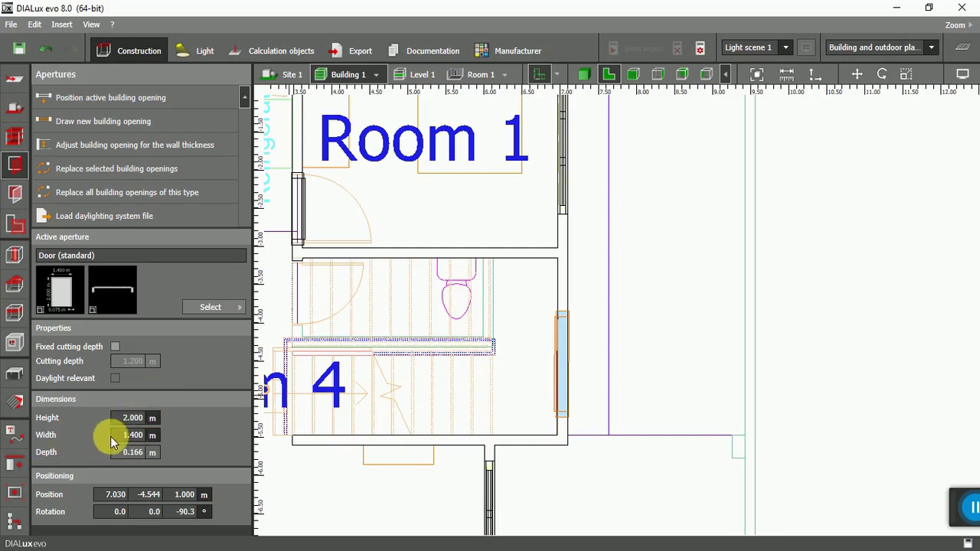
pyautogui.click(135, 437)
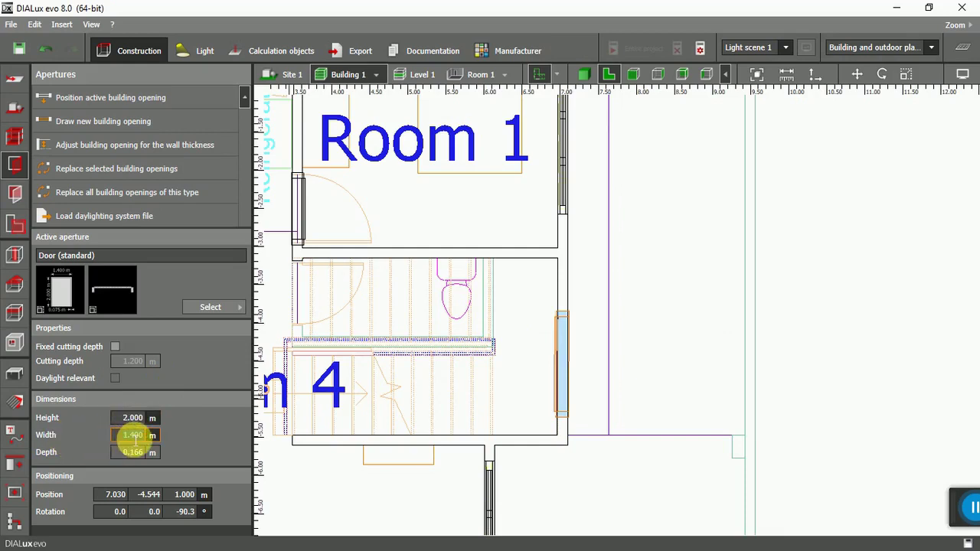
pyautogui.write('2')
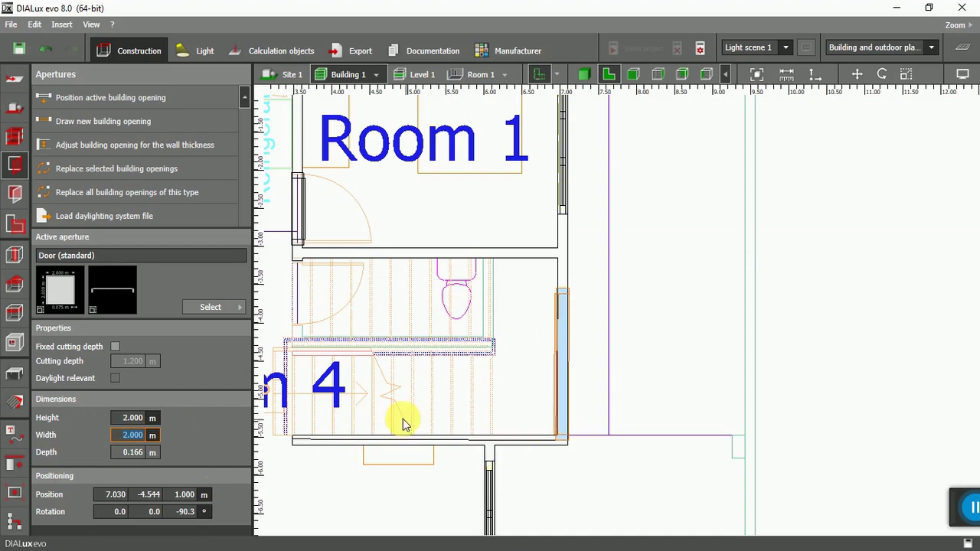
# Step: Delete the widened door from the outer wall beside Room 4
pyautogui.click(663, 355)
pyautogui.click(565, 346)
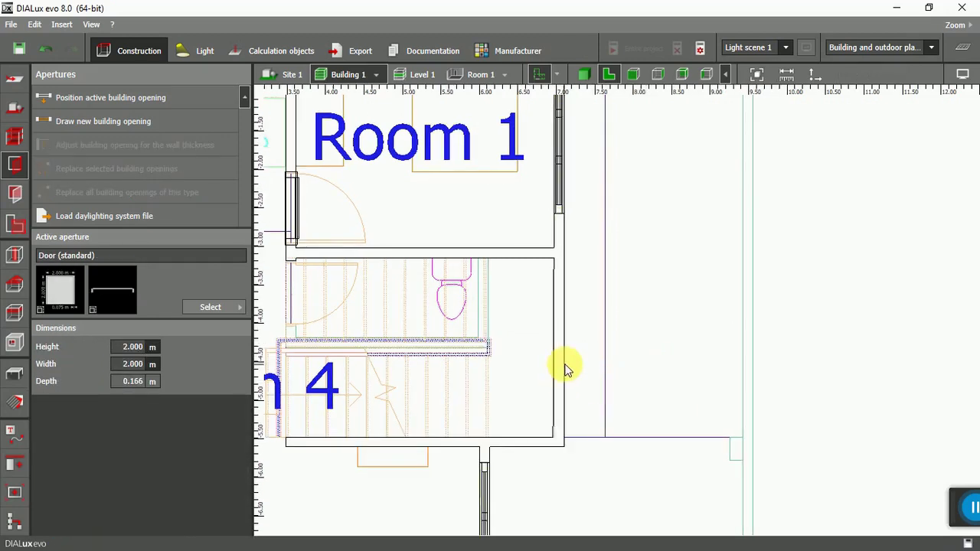
pyautogui.scroll(-1, 564, 367)
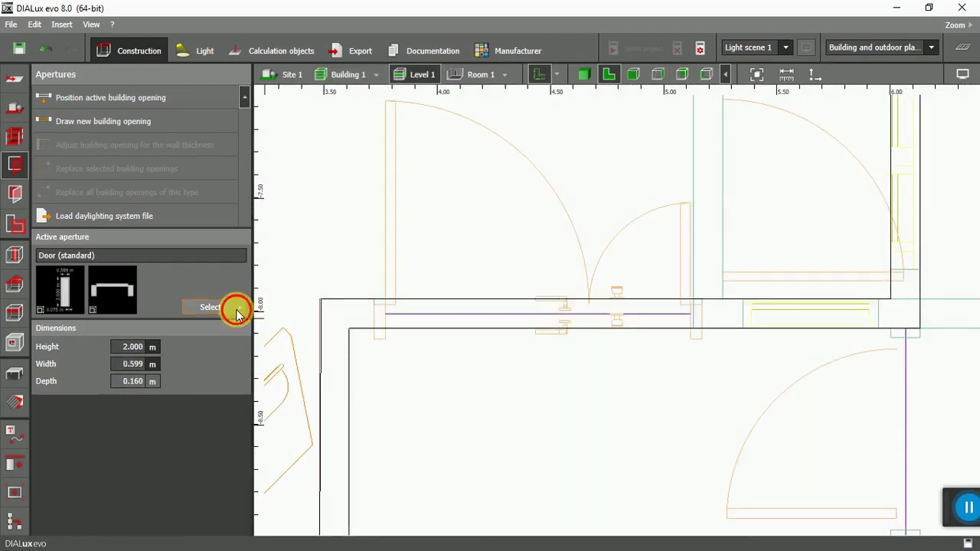
# Step: Choose the 1.000 m wide, 2.100 m high standard door from the aperture catalog as the active aperture
pyautogui.click(235, 309)
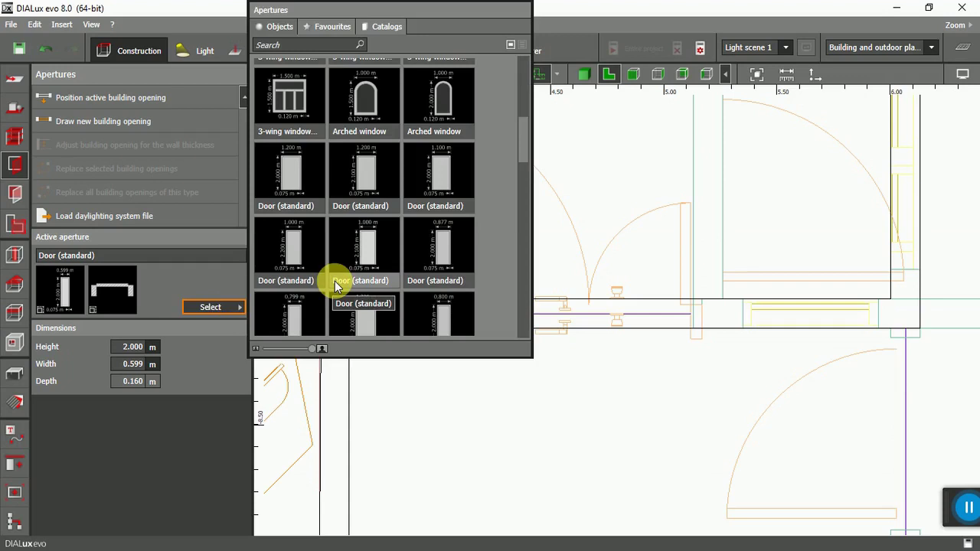
pyautogui.scroll(2, 389, 252)
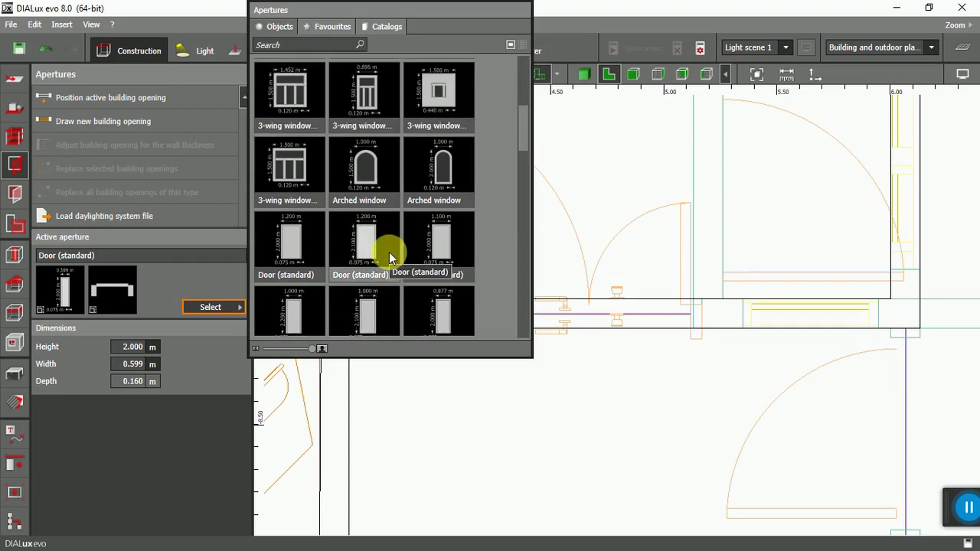
pyautogui.scroll(-1, 389, 251)
pyautogui.scroll(3, 389, 252)
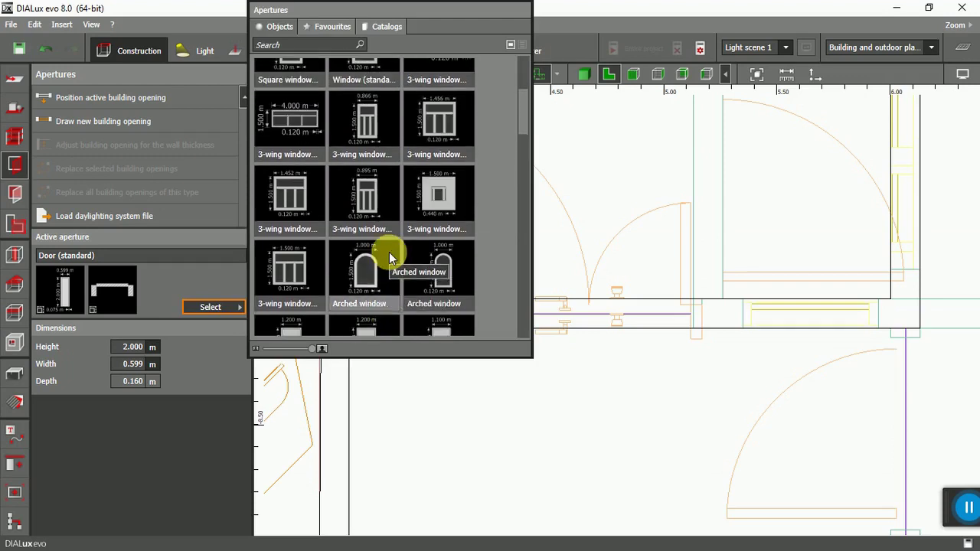
pyautogui.scroll(-1, 389, 251)
pyautogui.scroll(-3, 389, 252)
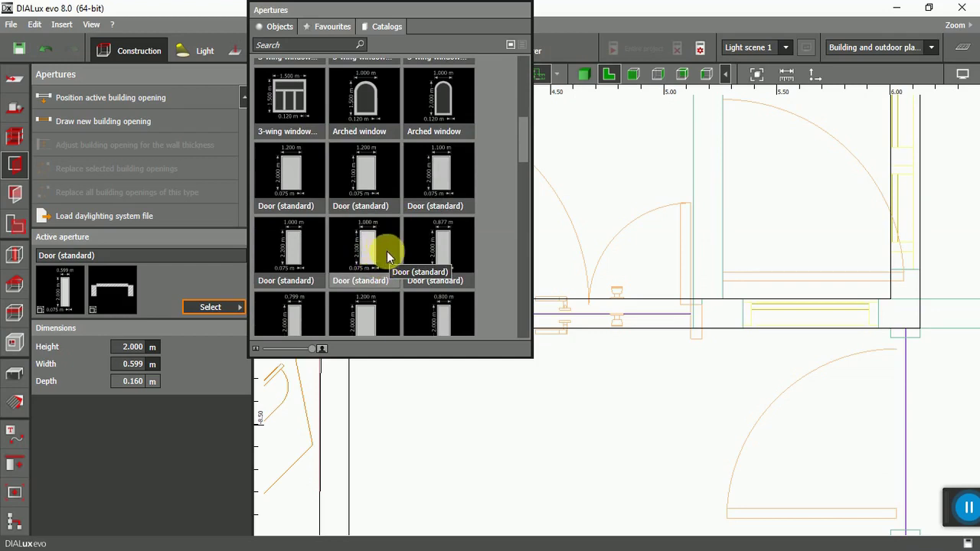
pyautogui.click(375, 246)
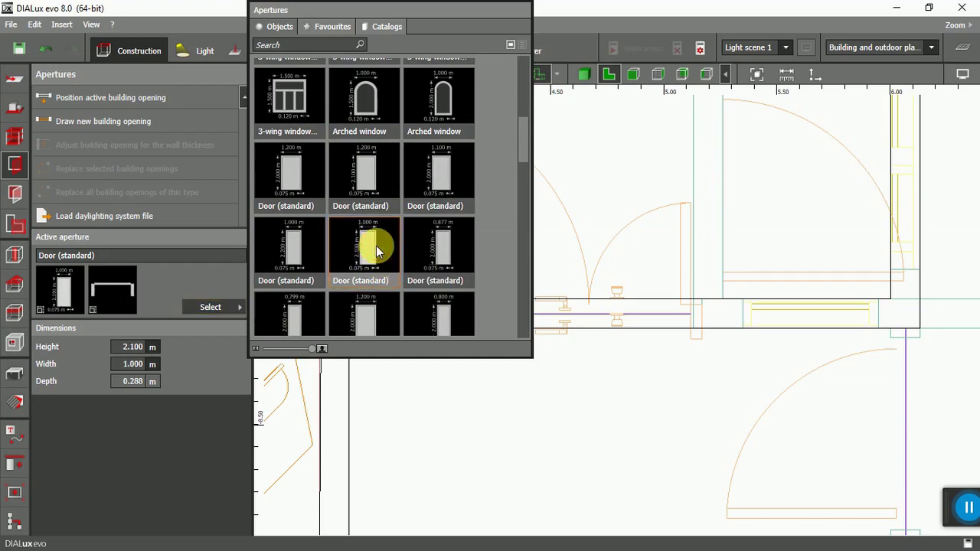
pyautogui.click(221, 307)
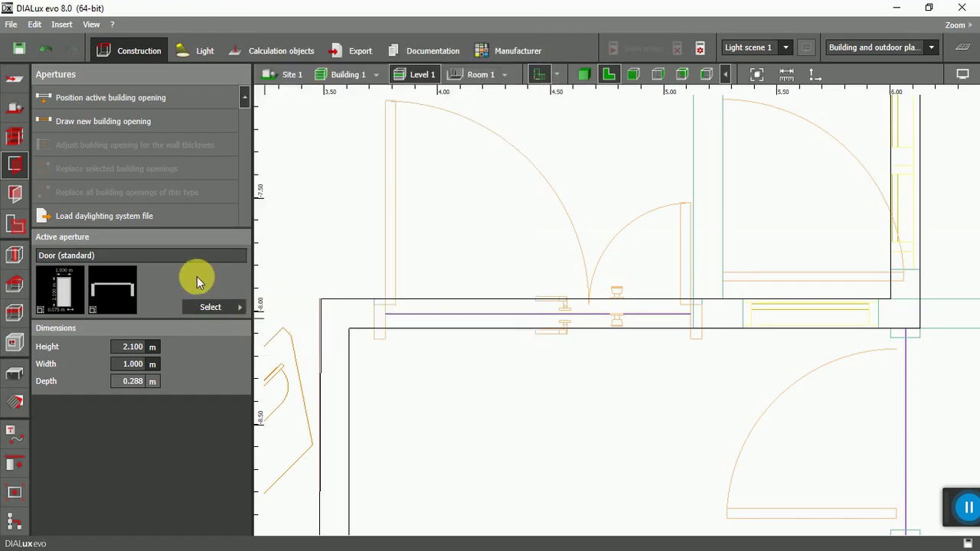
# Step: Draw a door about 0.95 m wide in the Level 1 wall, over the larger leaf of the plan's double door
pyautogui.click(94, 120)
pyautogui.scroll(3, 390, 317)
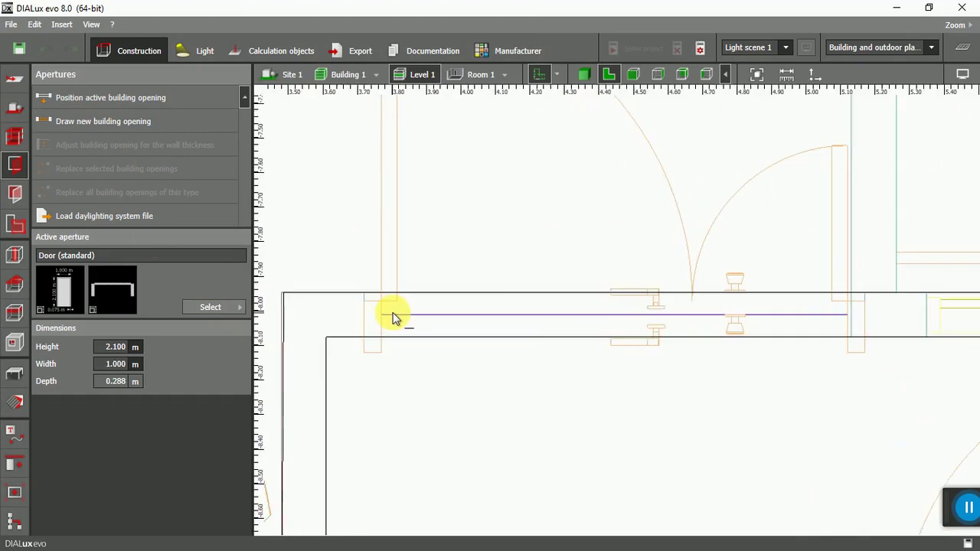
pyautogui.scroll(2, 386, 312)
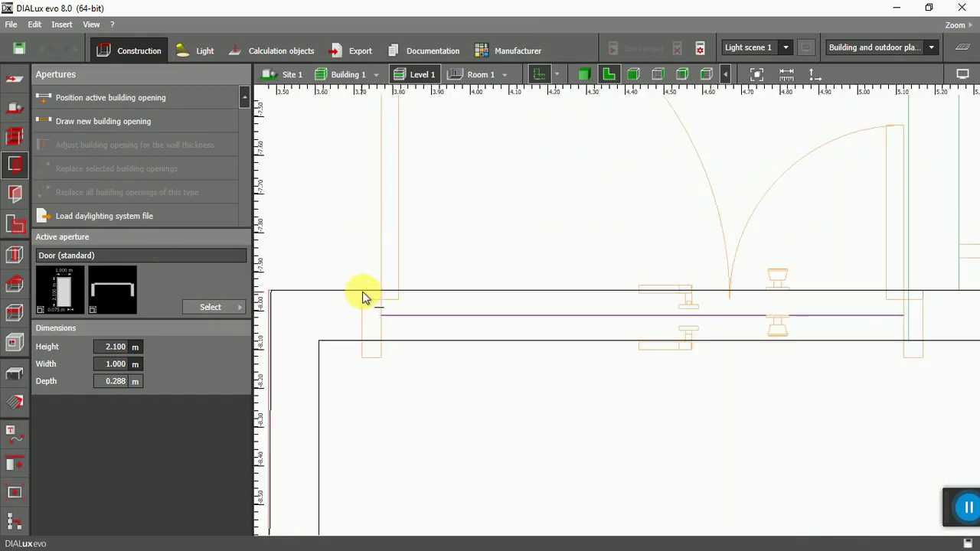
pyautogui.click(364, 297)
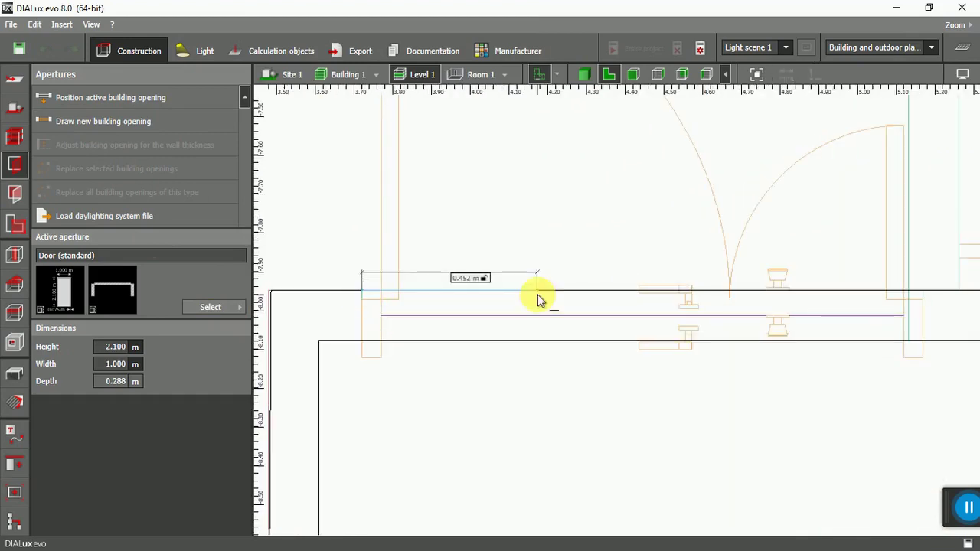
pyautogui.click(731, 299)
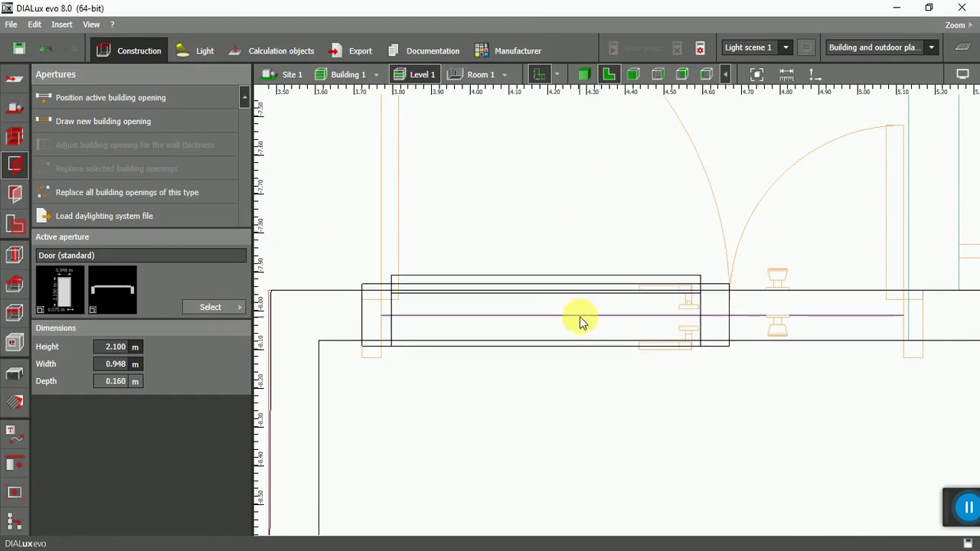
# Step: Draw an adjoining door about 0.50 m wide over the smaller leaf of the plan's double door
pyautogui.scroll(-2, 509, 314)
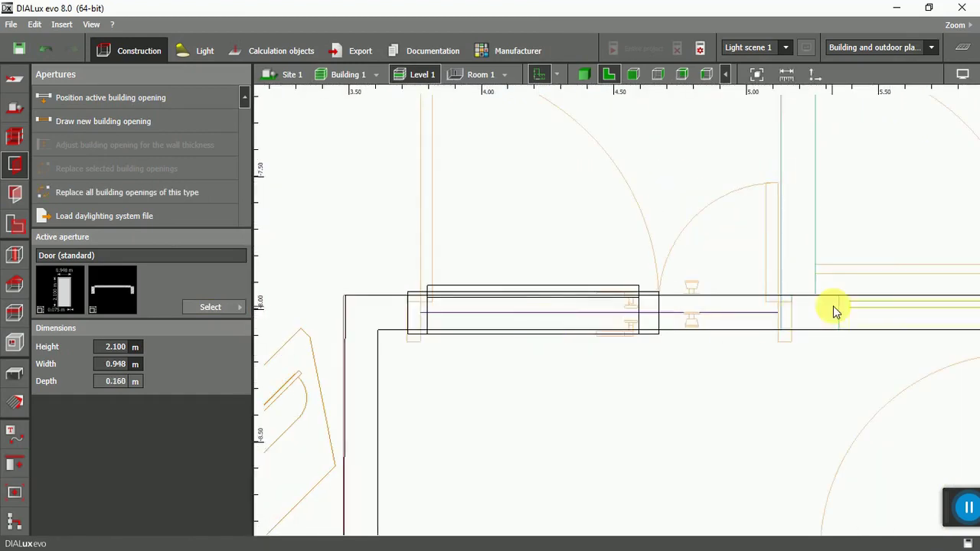
pyautogui.scroll(3, 833, 310)
pyautogui.click(137, 130)
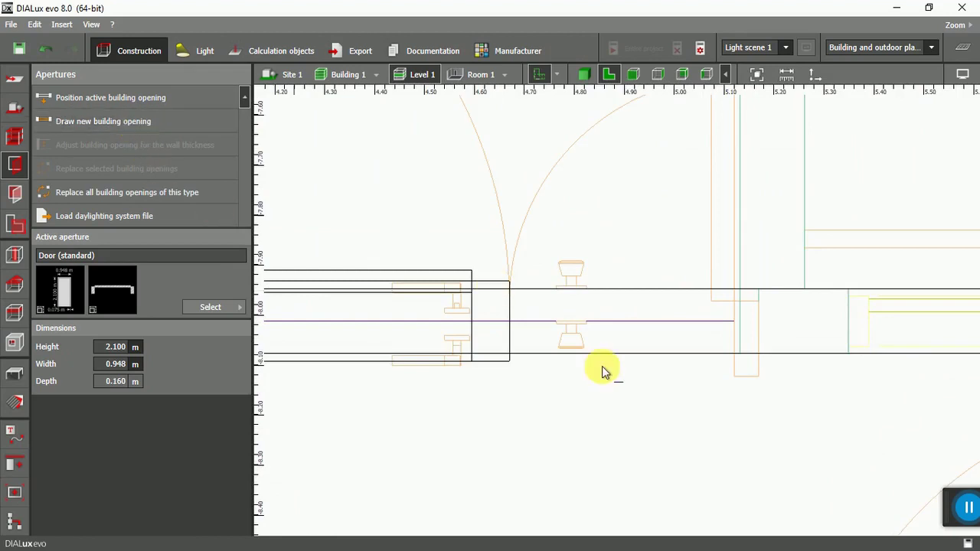
pyautogui.click(511, 295)
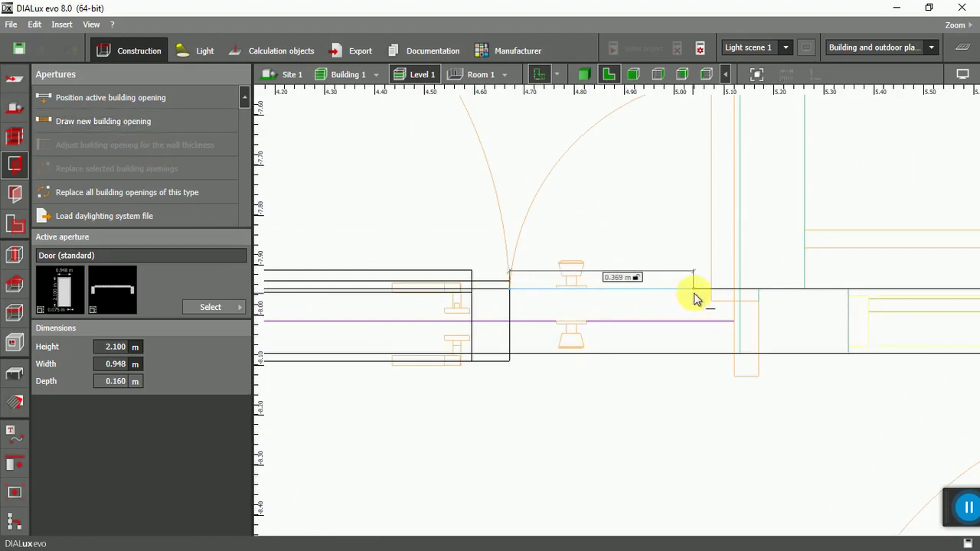
pyautogui.click(761, 291)
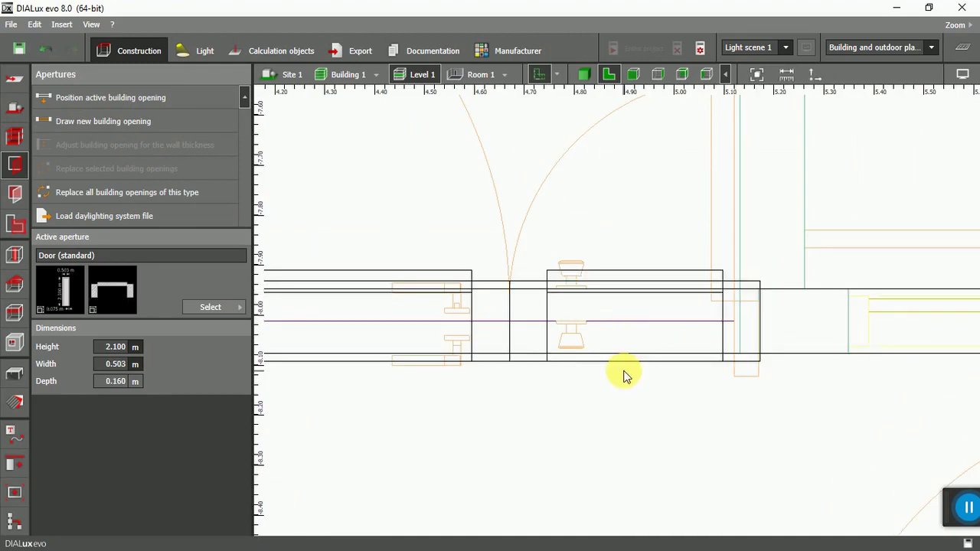
# Step: Inspect the two adjoining doors in 3D from outside and inside the building
pyautogui.scroll(-4, 623, 375)
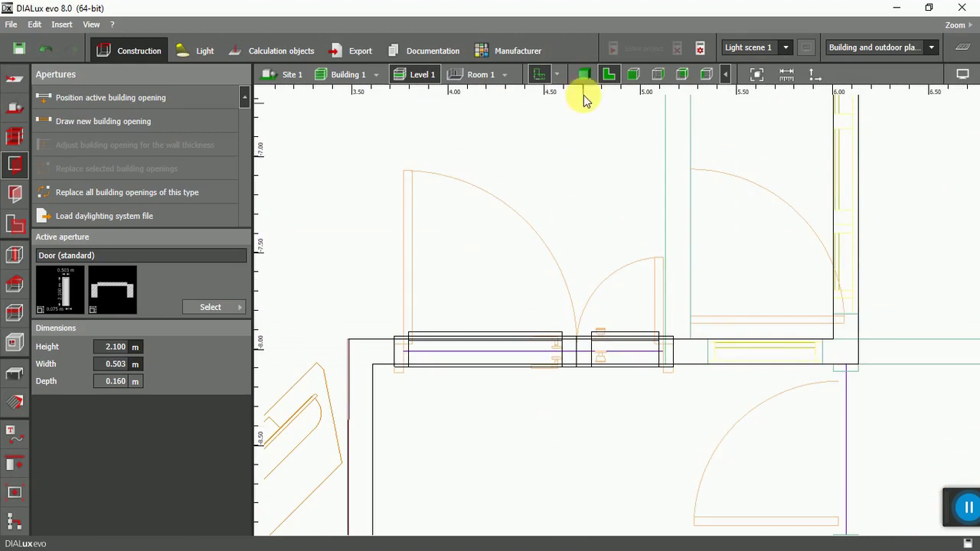
pyautogui.click(583, 74)
pyautogui.scroll(-3, 575, 344)
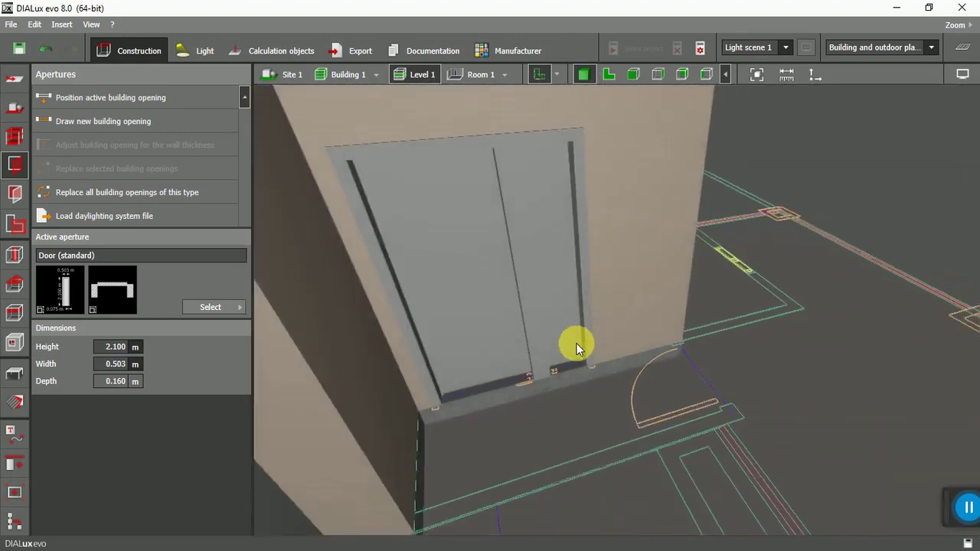
pyautogui.scroll(3, 593, 344)
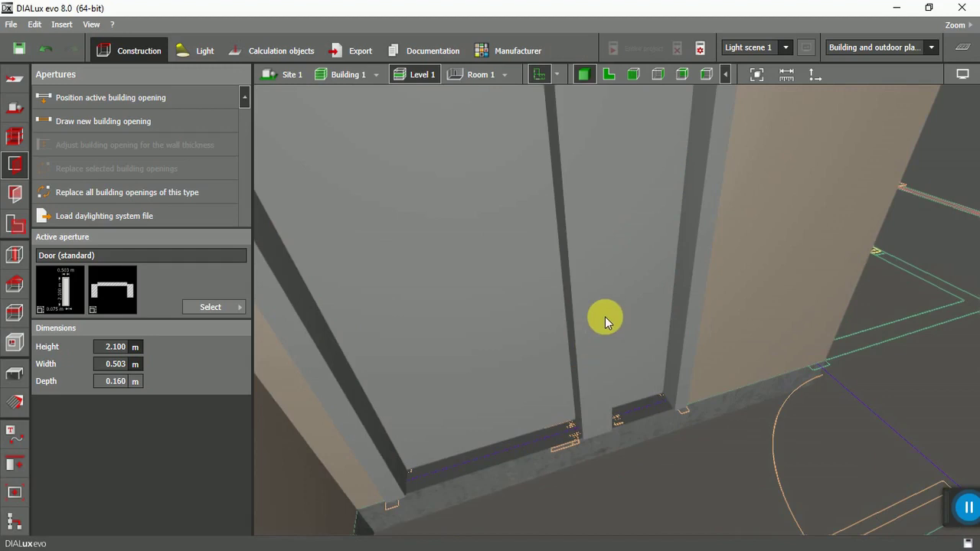
pyautogui.scroll(-3, 605, 316)
pyautogui.scroll(-3, 605, 320)
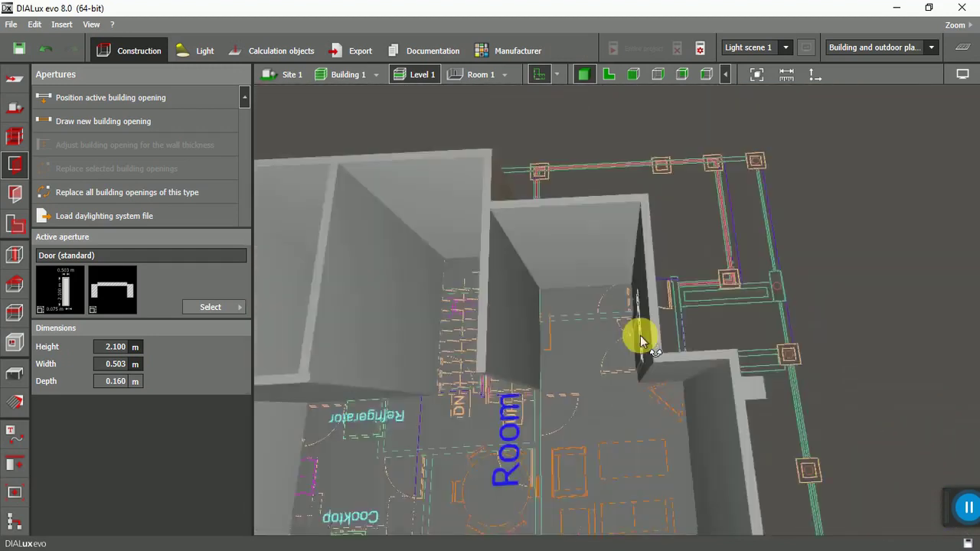
pyautogui.scroll(5, 669, 349)
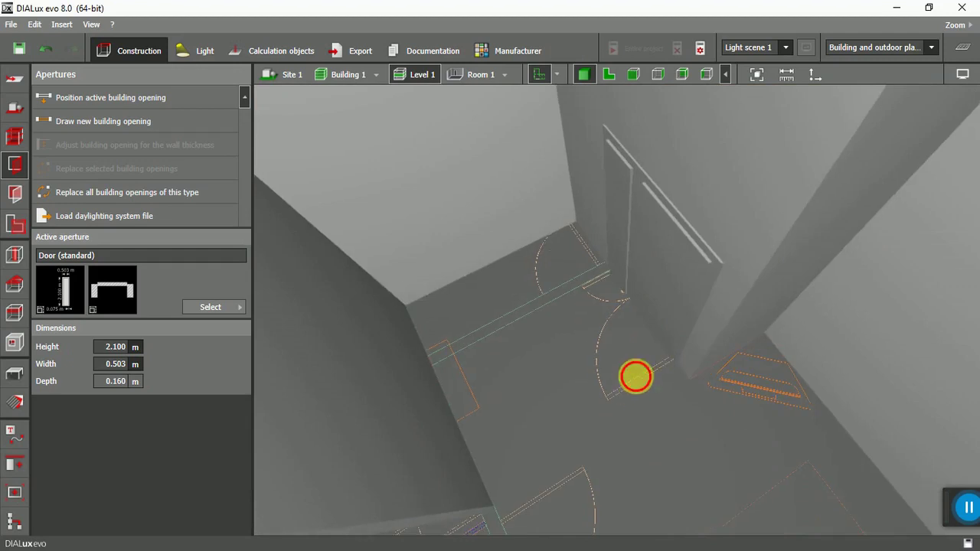
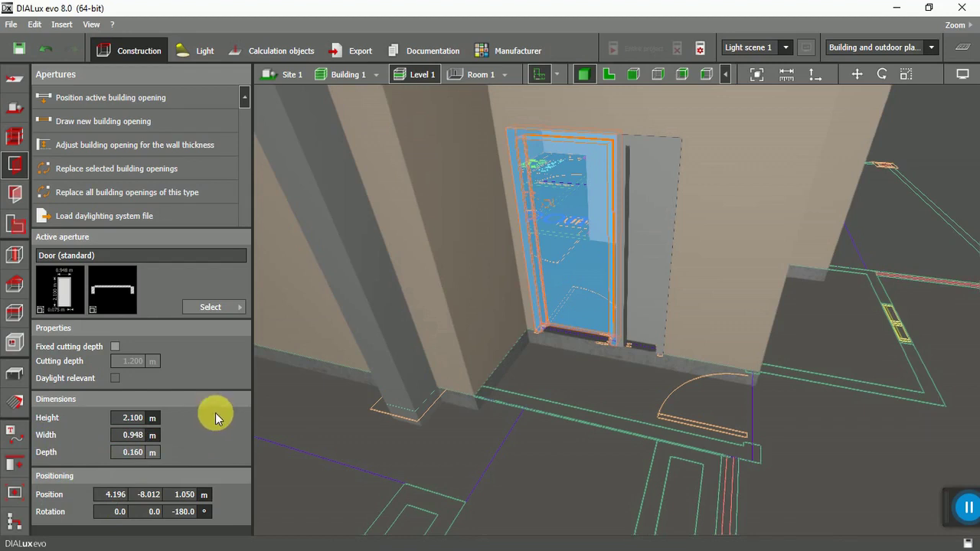
# Step: Check the narrow door's dimensions and position, and view the double door on the facade
pyautogui.click(494, 433)
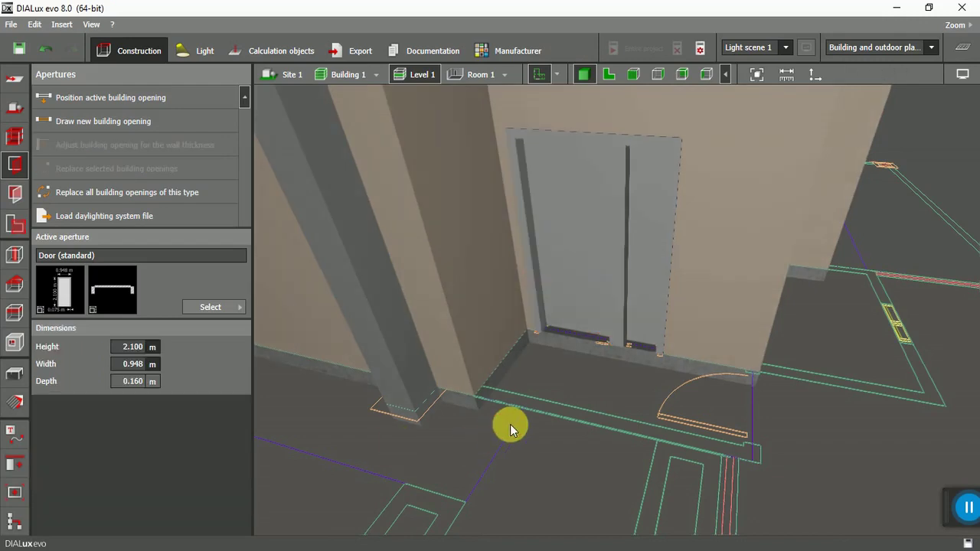
pyautogui.click(658, 280)
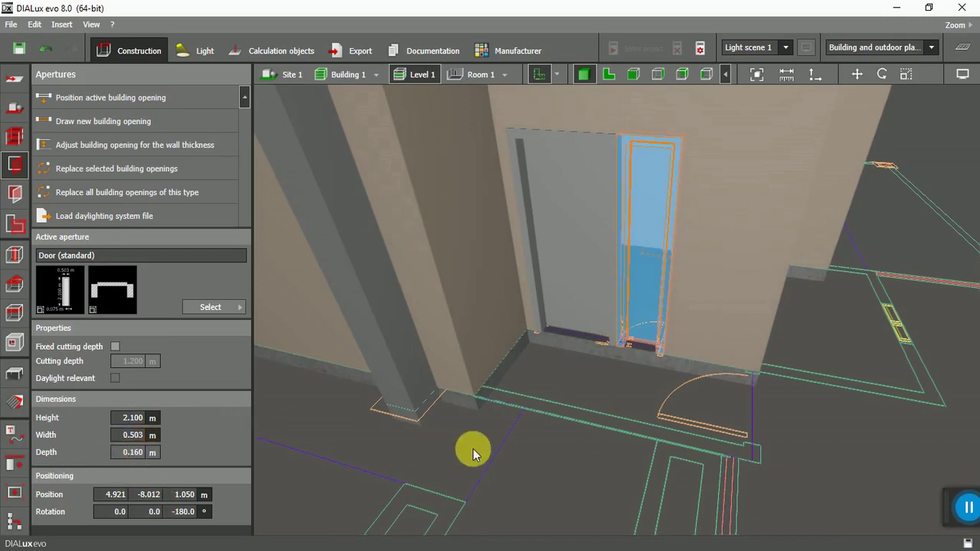
pyautogui.click(514, 444)
pyautogui.scroll(-3, 544, 409)
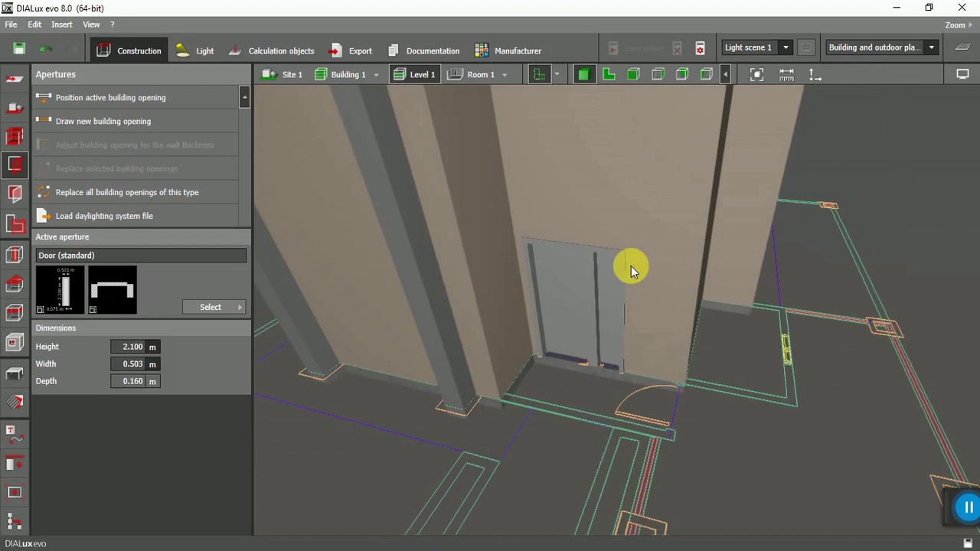
# Step: Return to the floor plan and choose the standard door 0.942 m wide and 2.000 m high from the aperture catalogue
pyautogui.click(609, 75)
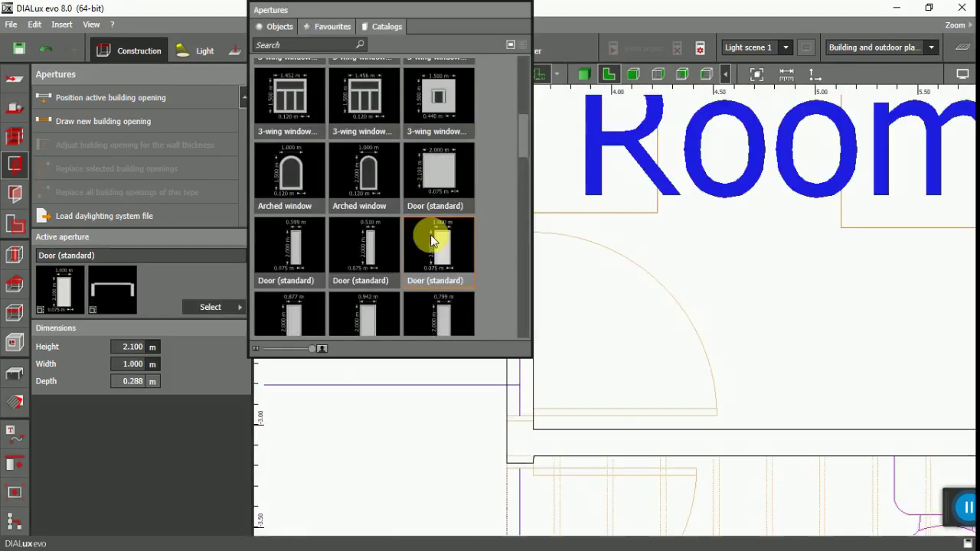
pyautogui.scroll(-1, 430, 241)
pyautogui.scroll(-1, 430, 242)
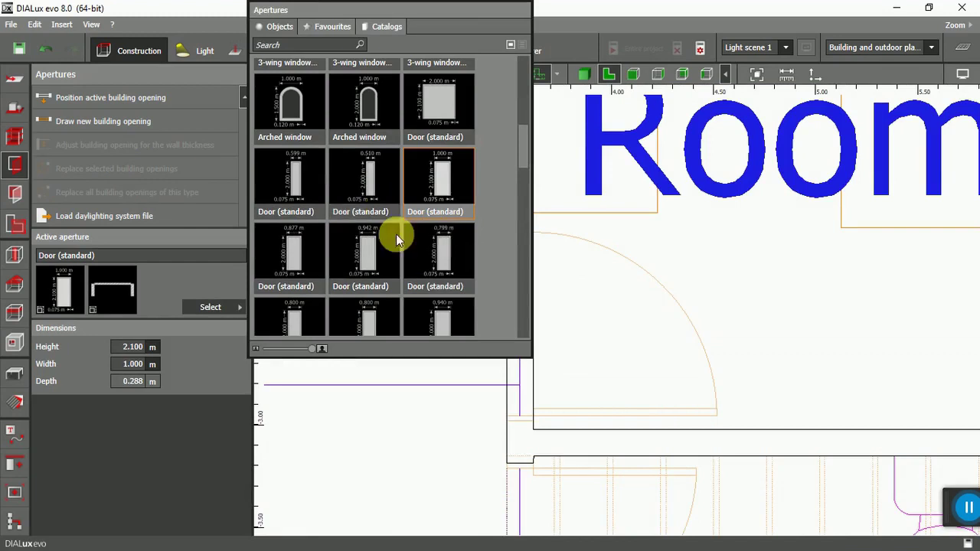
pyautogui.scroll(-1, 400, 245)
pyautogui.click(365, 215)
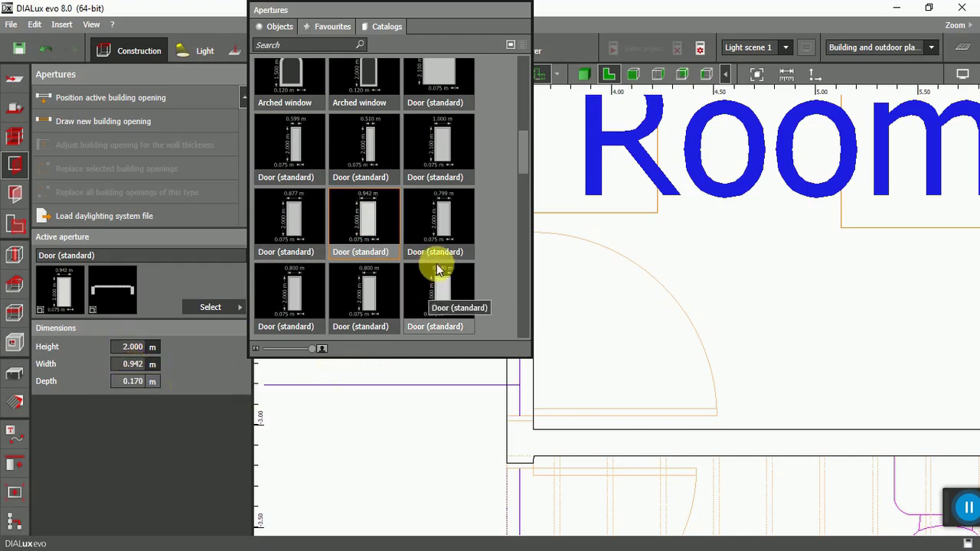
pyautogui.click(228, 278)
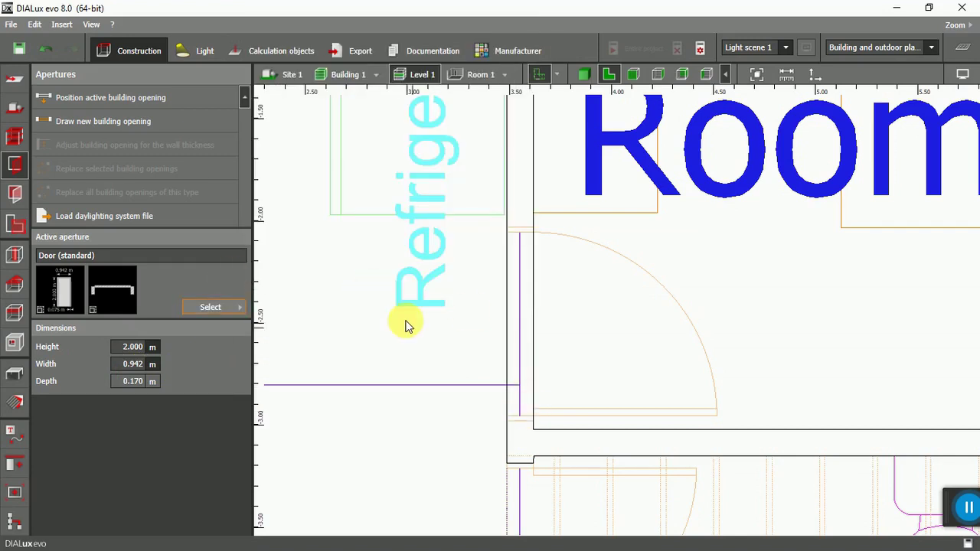
# Step: Draw a door about 0.95 m wide in the wall beside the refrigerator, over the plan's single-door symbol
pyautogui.click(64, 122)
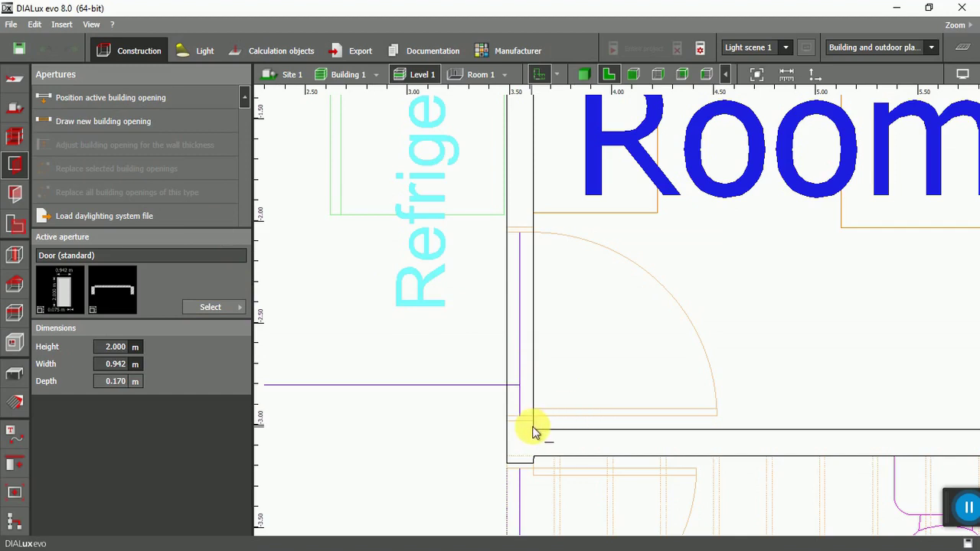
pyautogui.scroll(2, 534, 433)
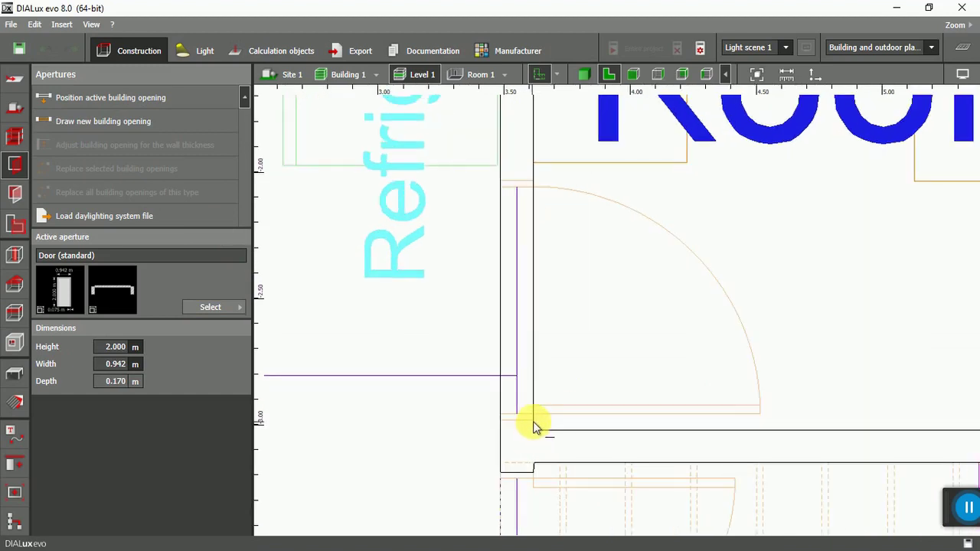
pyautogui.click(534, 417)
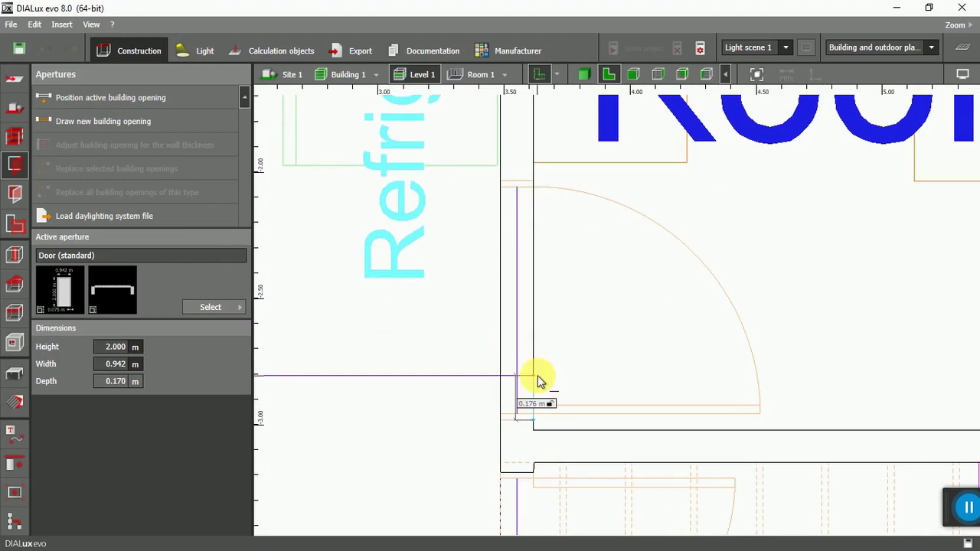
pyautogui.click(534, 186)
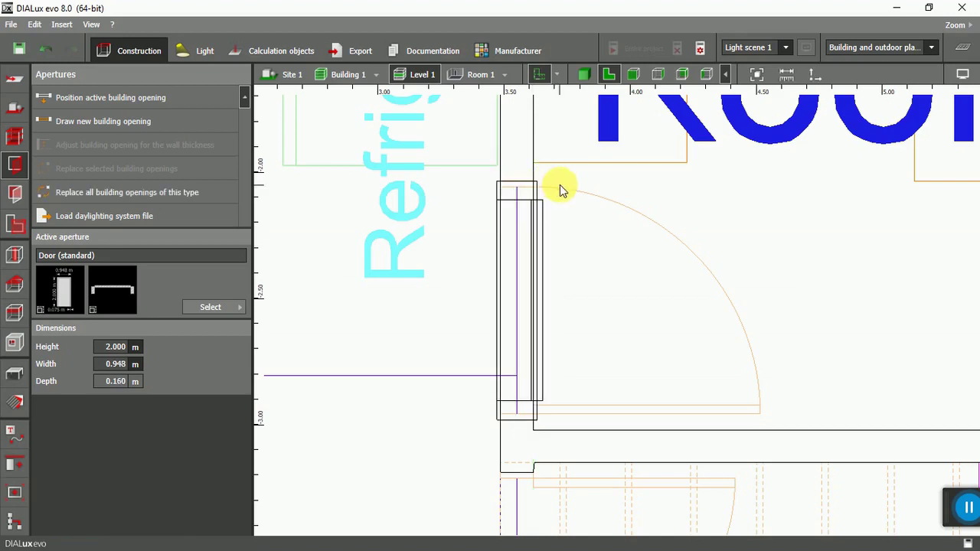
# Step: Choose the 3-wing window with transom, 1.500 m wide and 1.500 m high, from the aperture catalogue
pyautogui.scroll(-8, 476, 462)
pyautogui.scroll(4, 477, 462)
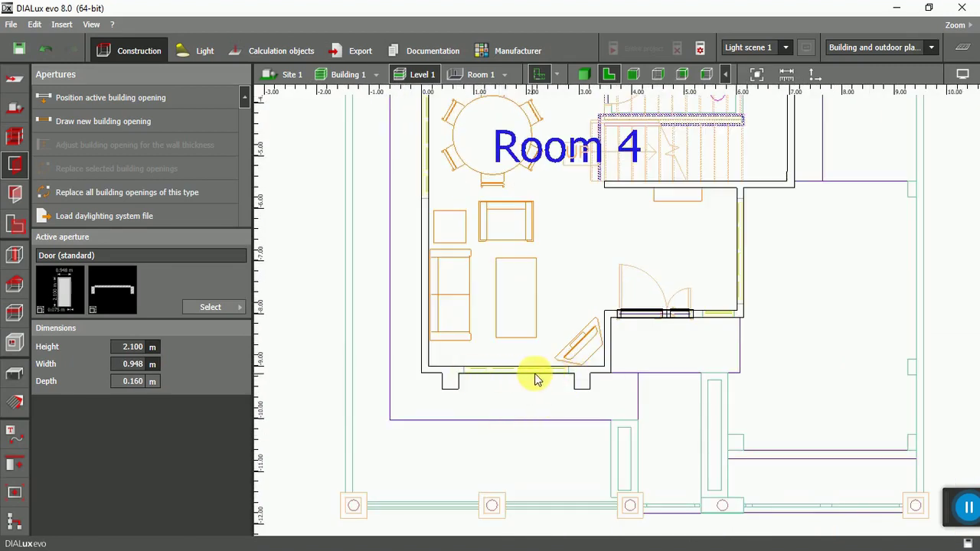
pyautogui.click(237, 306)
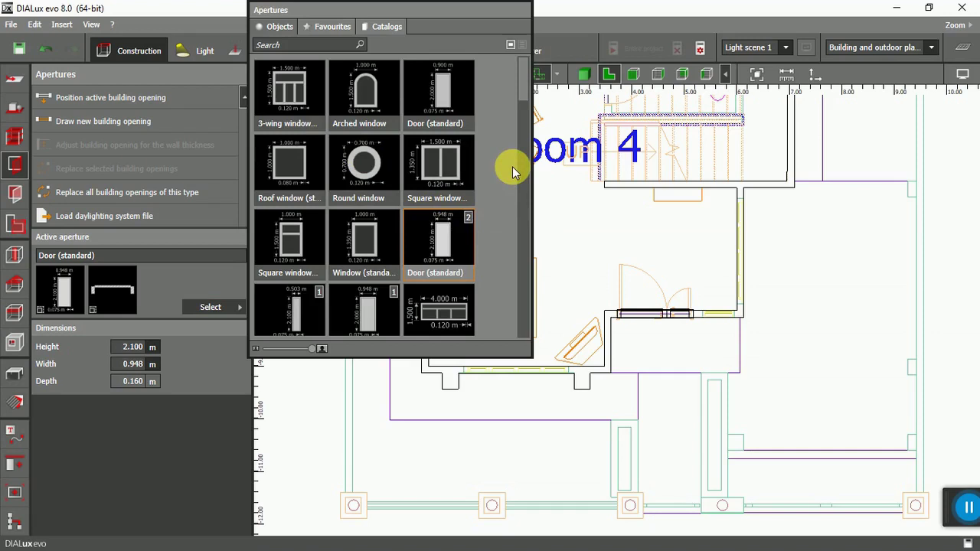
pyautogui.scroll(-1, 469, 190)
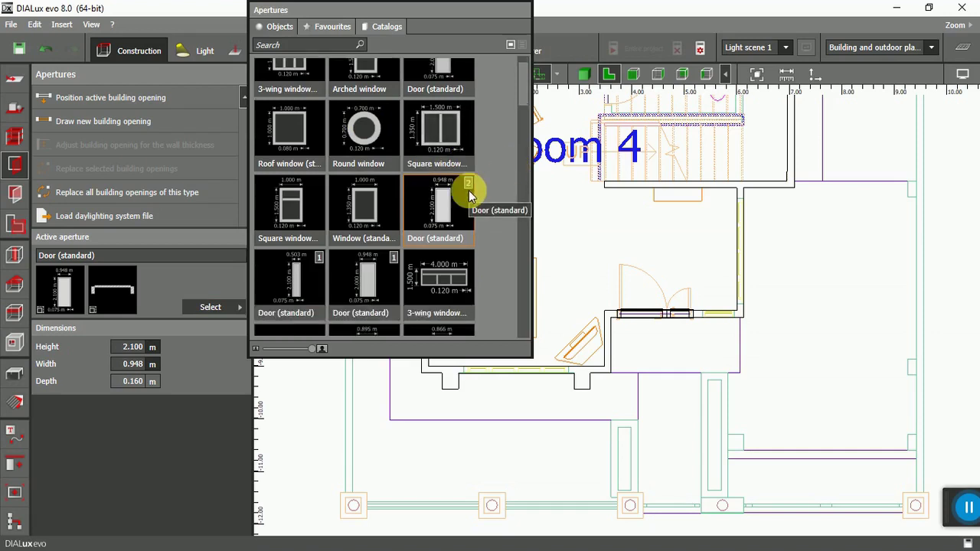
pyautogui.scroll(-4, 470, 195)
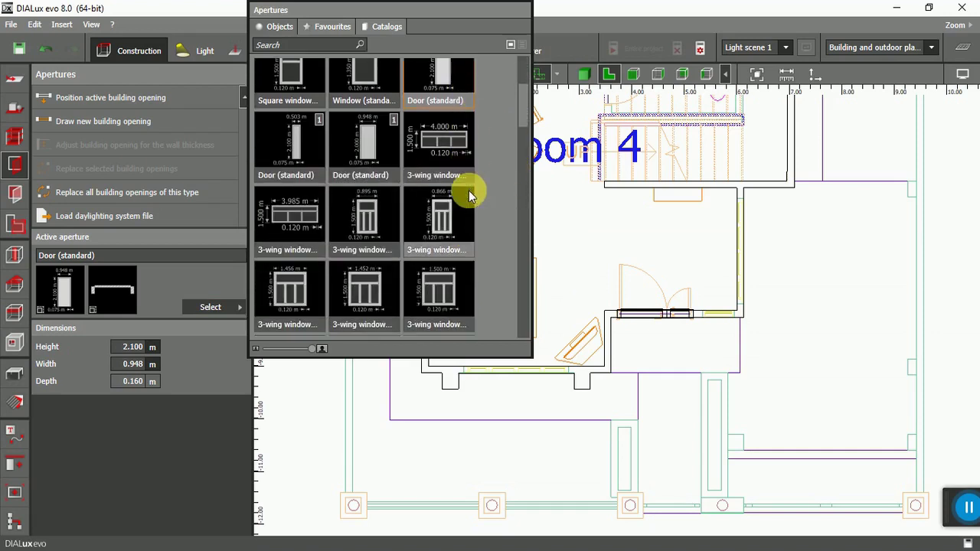
pyautogui.scroll(-1, 468, 196)
pyautogui.scroll(-1, 469, 195)
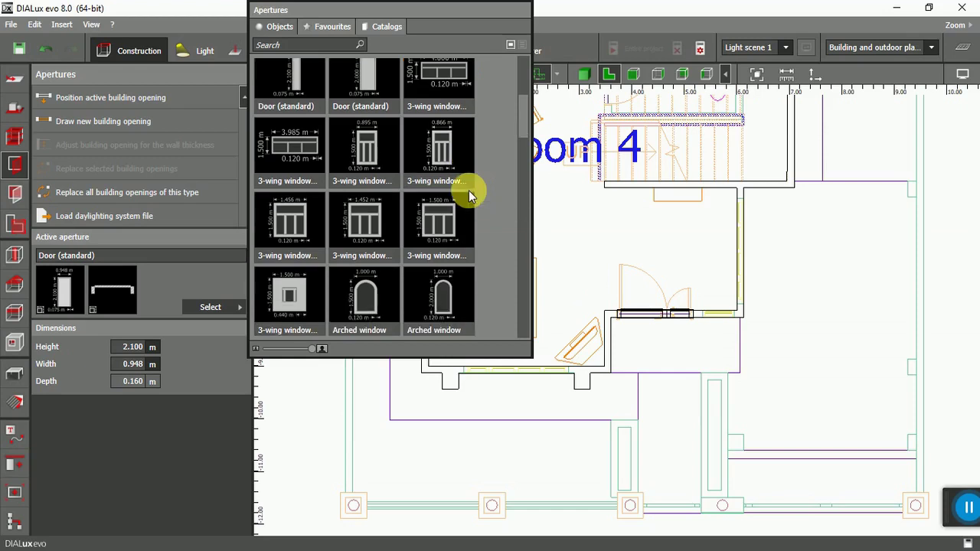
pyautogui.scroll(-1, 470, 196)
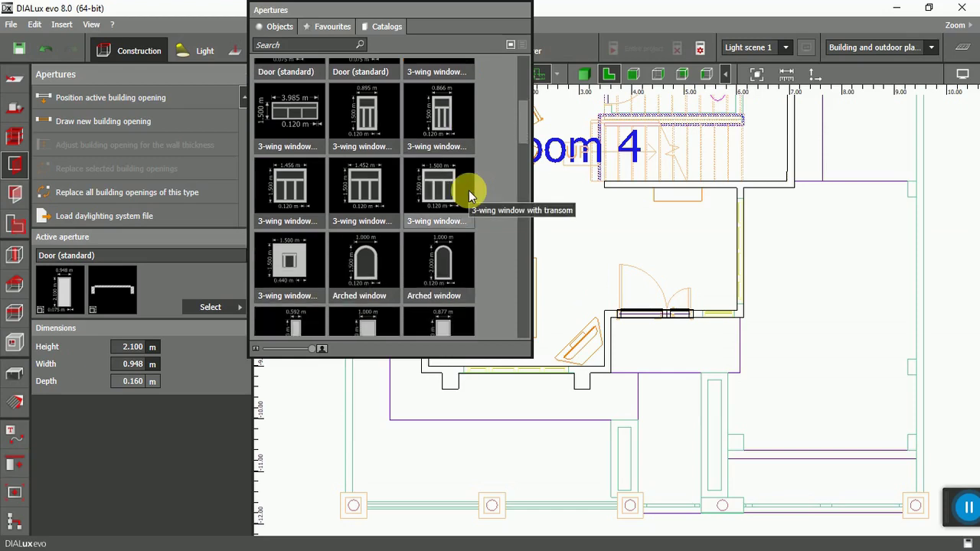
pyautogui.scroll(-6, 469, 193)
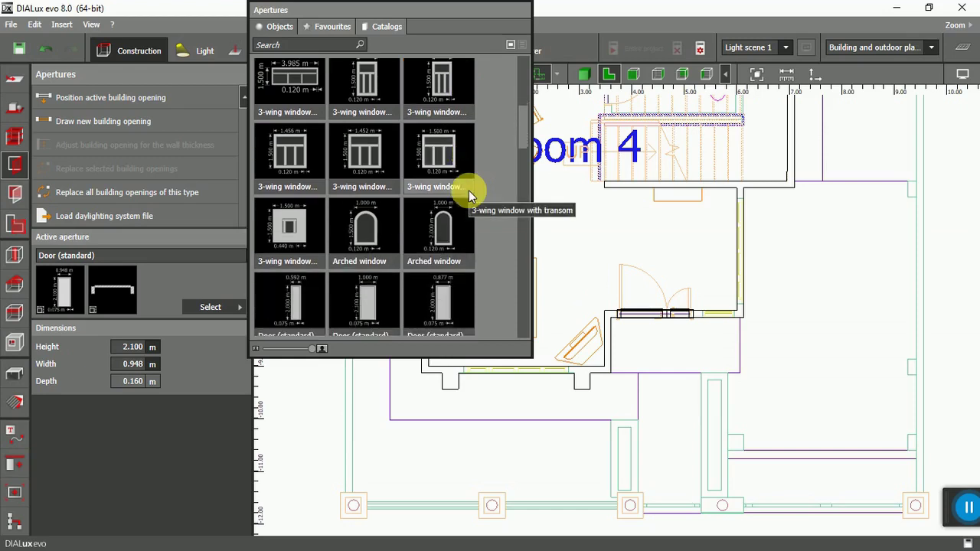
pyautogui.scroll(-8, 469, 192)
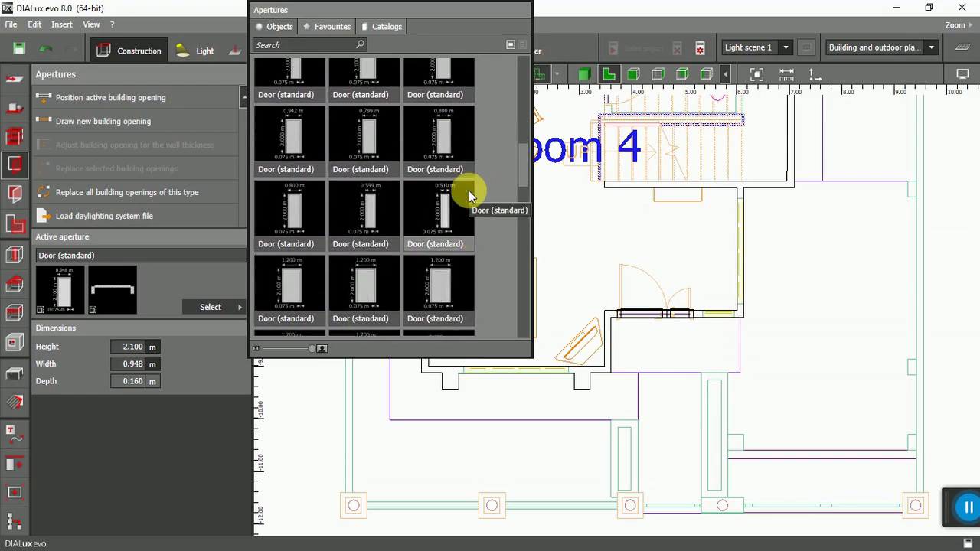
pyautogui.scroll(-8, 469, 191)
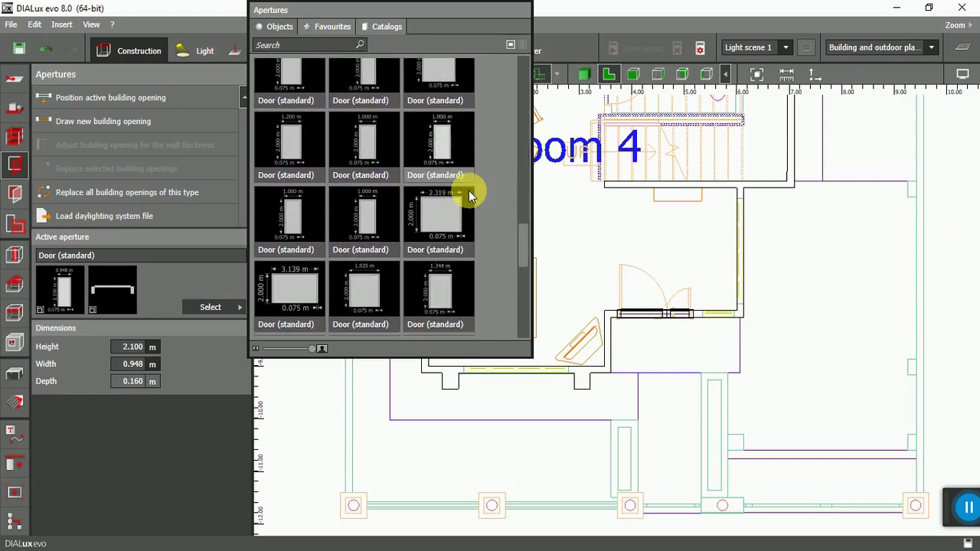
pyautogui.scroll(-8, 469, 191)
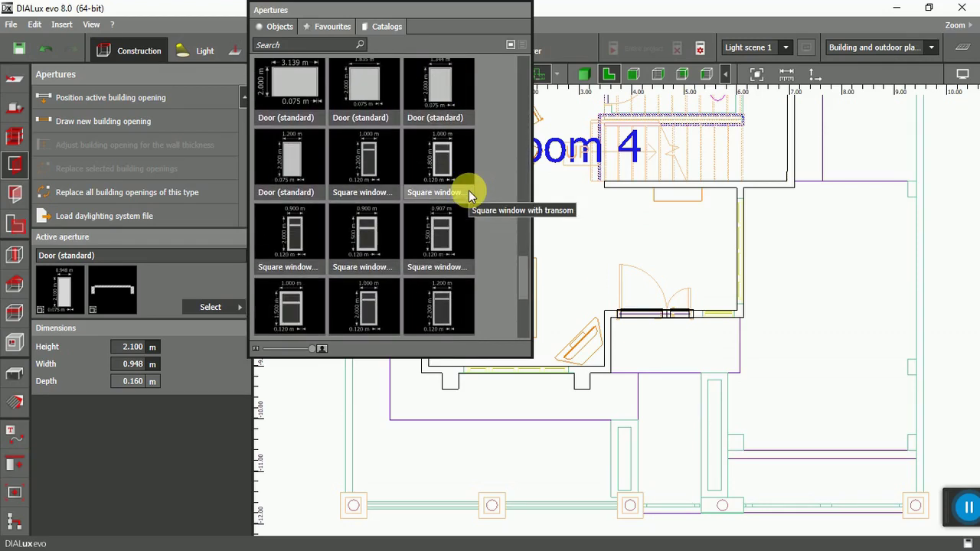
pyautogui.scroll(8, 468, 192)
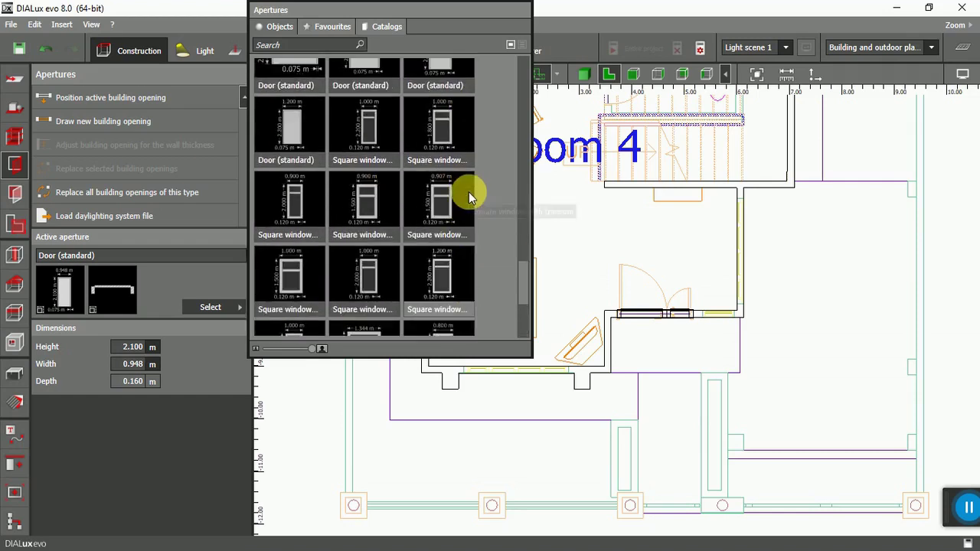
pyautogui.scroll(8, 468, 191)
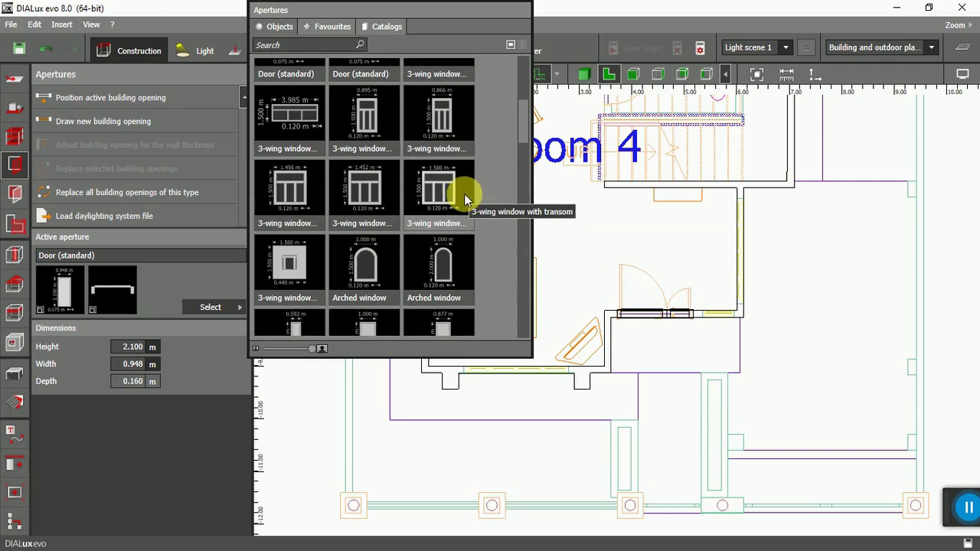
pyautogui.scroll(1, 430, 187)
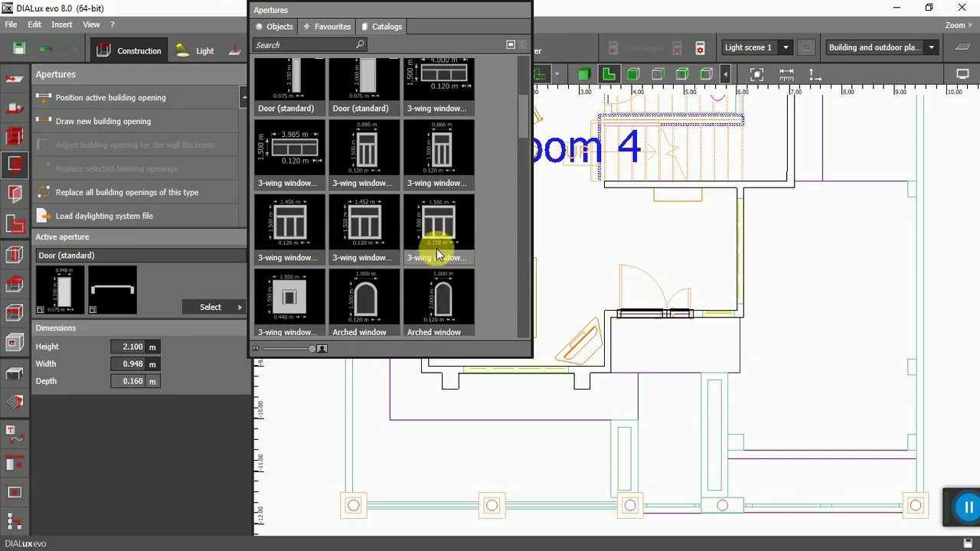
pyautogui.click(446, 227)
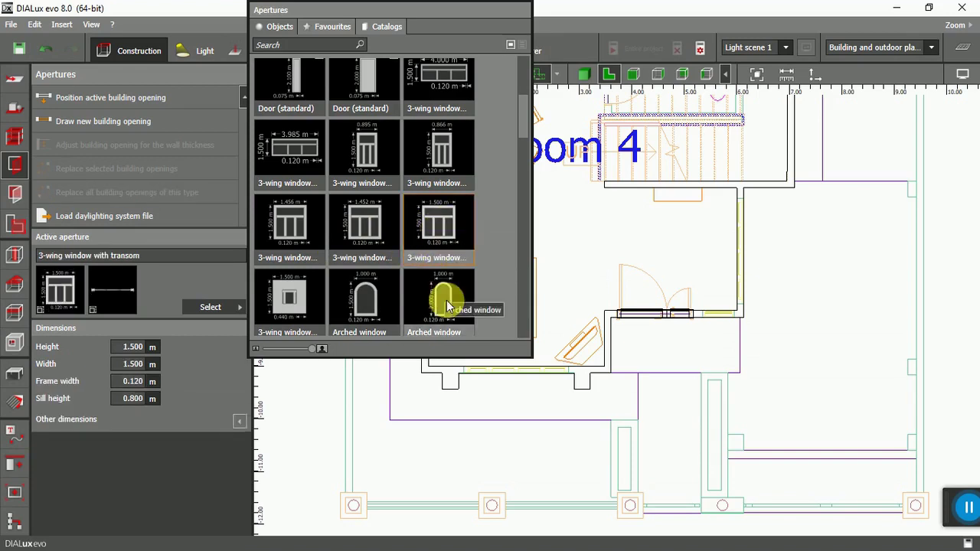
pyautogui.click(579, 13)
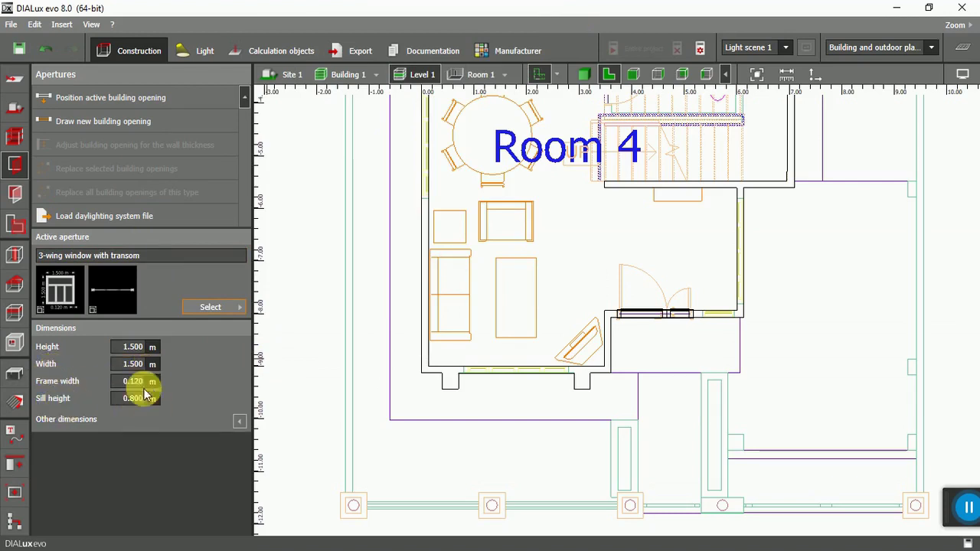
# Step: Draw the window about 1.92 m wide over the plan's window symbol between the two outer wall projections of Room 4
pyautogui.click(88, 120)
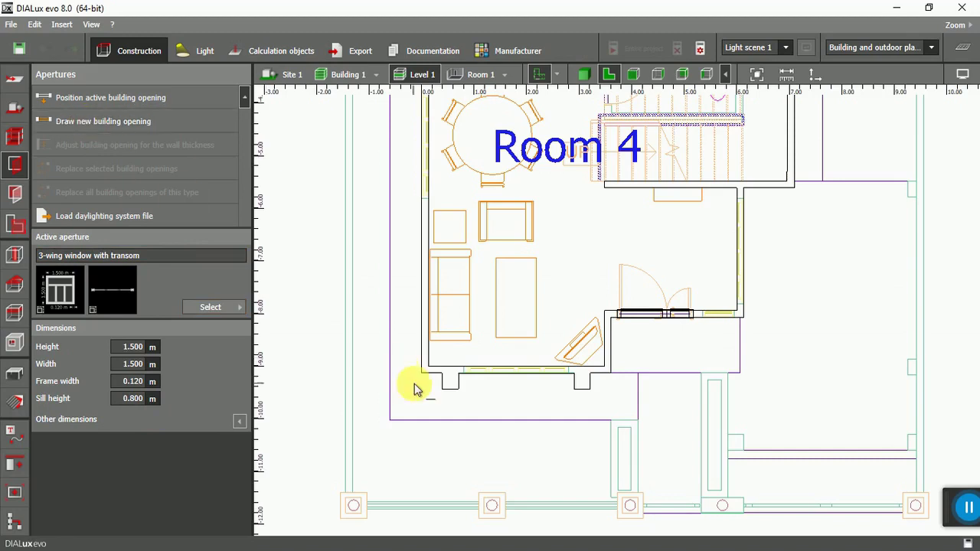
pyautogui.scroll(3, 551, 390)
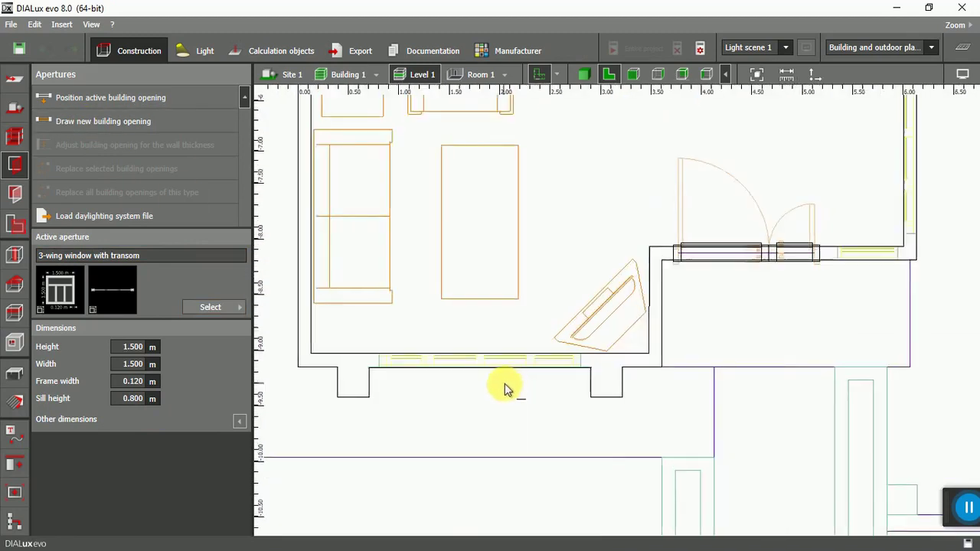
pyautogui.scroll(1, 505, 381)
pyautogui.scroll(2, 354, 374)
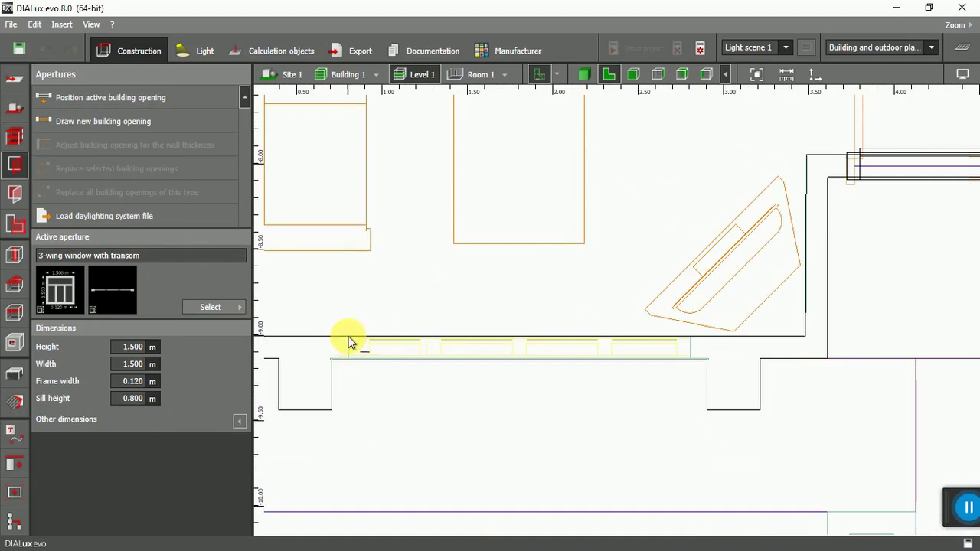
pyautogui.click(348, 343)
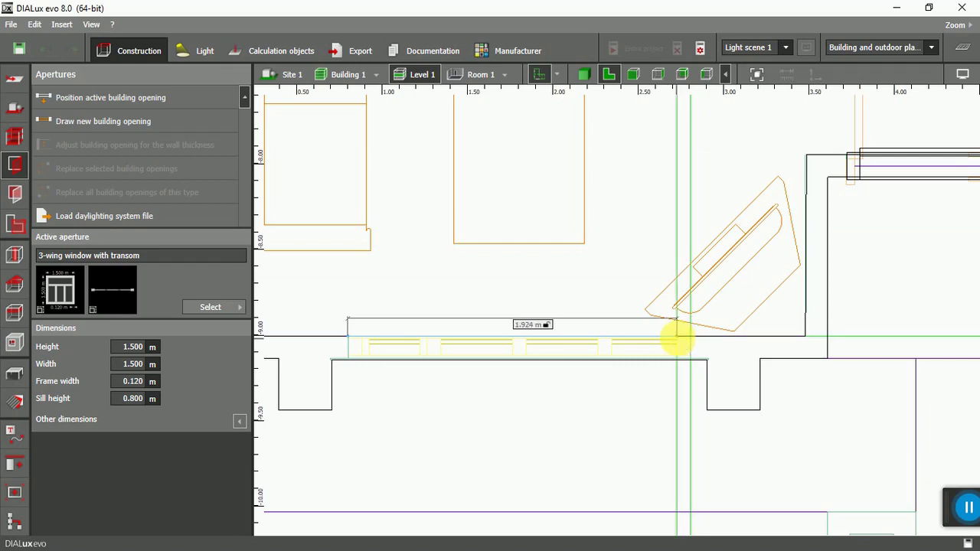
pyautogui.click(677, 339)
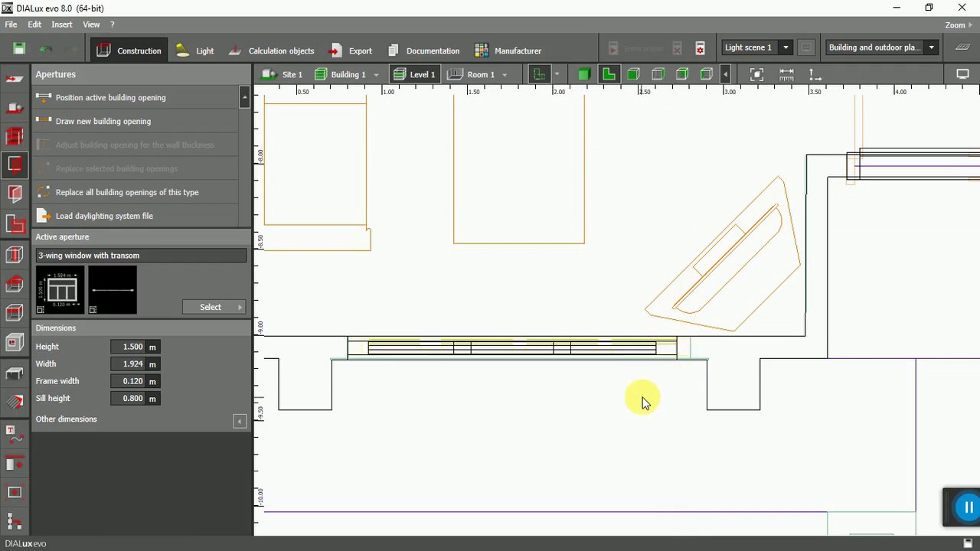
# Step: Set the width of the Room 4 window to 2 m
pyautogui.click(566, 364)
pyautogui.scroll(-2, 477, 412)
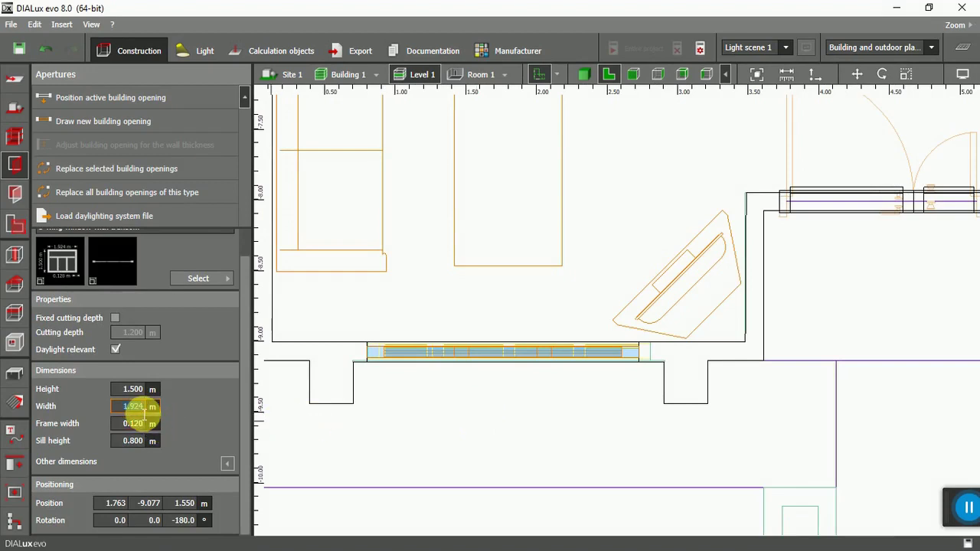
pyautogui.write('2')
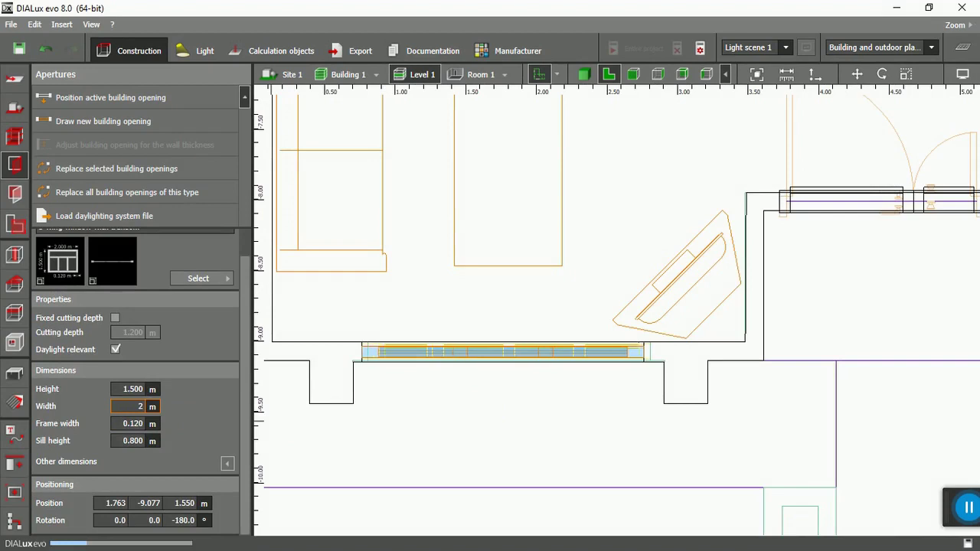
pyautogui.click(448, 425)
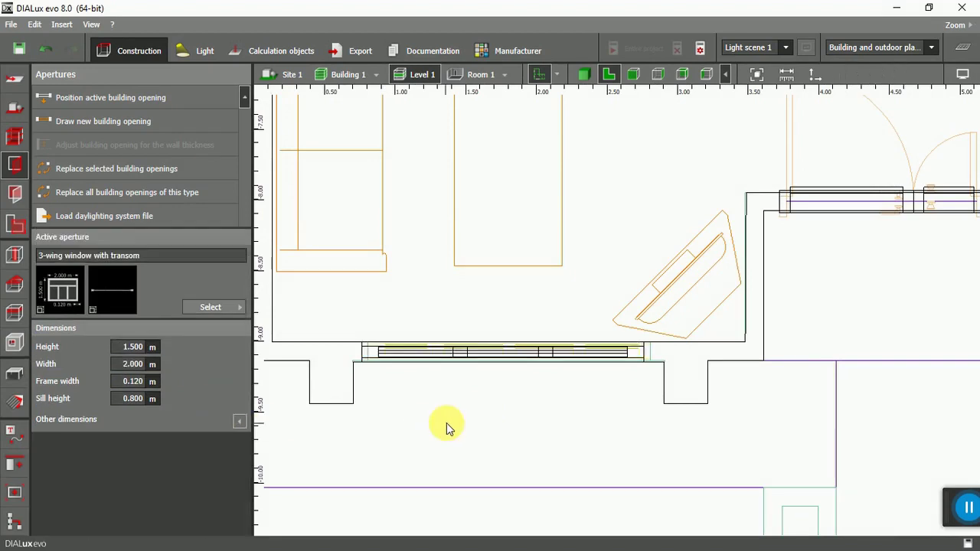
# Step: Check the dimensions of the Room 4 window and display the building in 3D
pyautogui.click(505, 356)
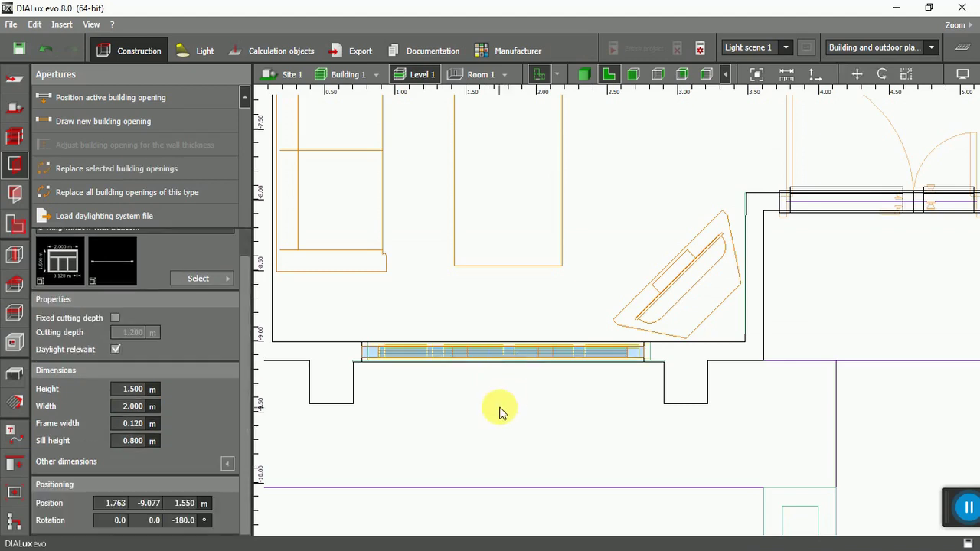
pyautogui.click(500, 412)
pyautogui.click(495, 358)
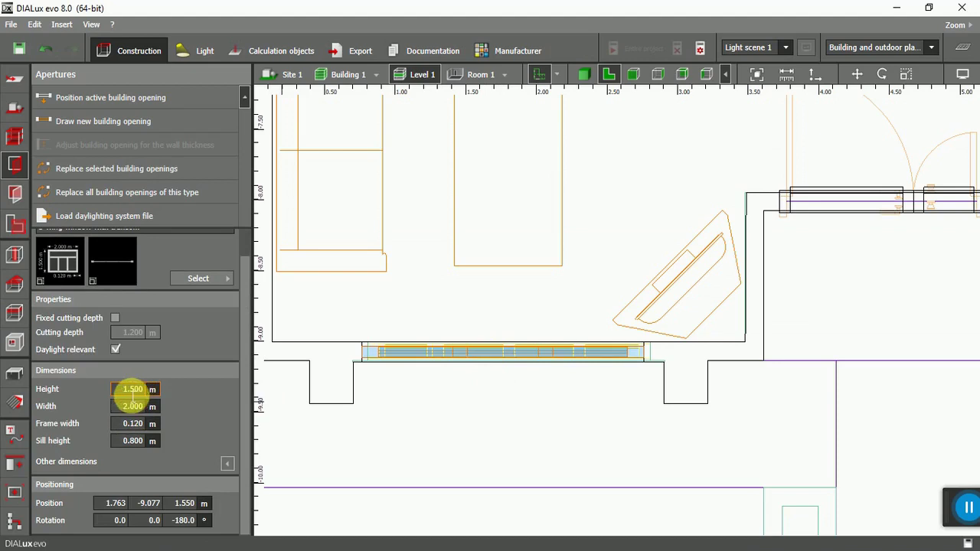
pyautogui.click(463, 404)
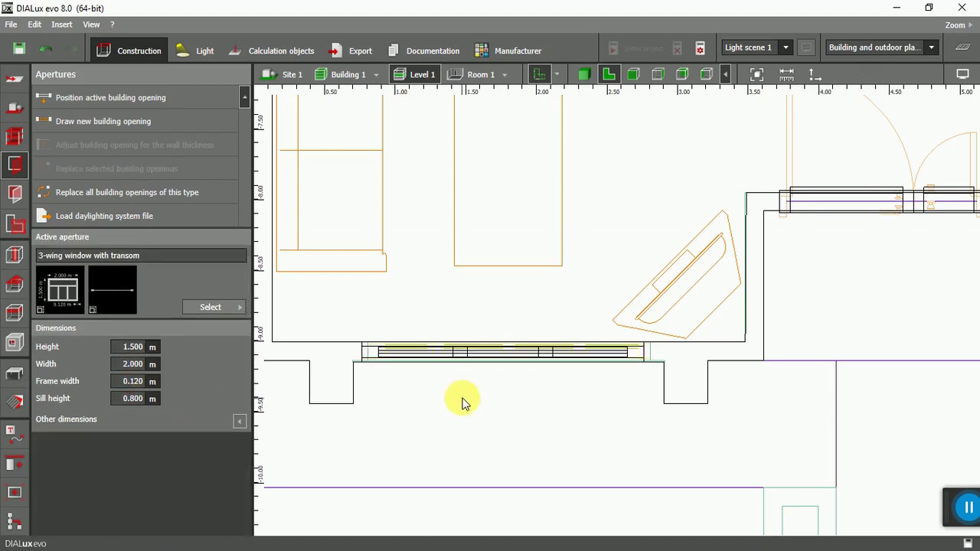
pyautogui.click(584, 74)
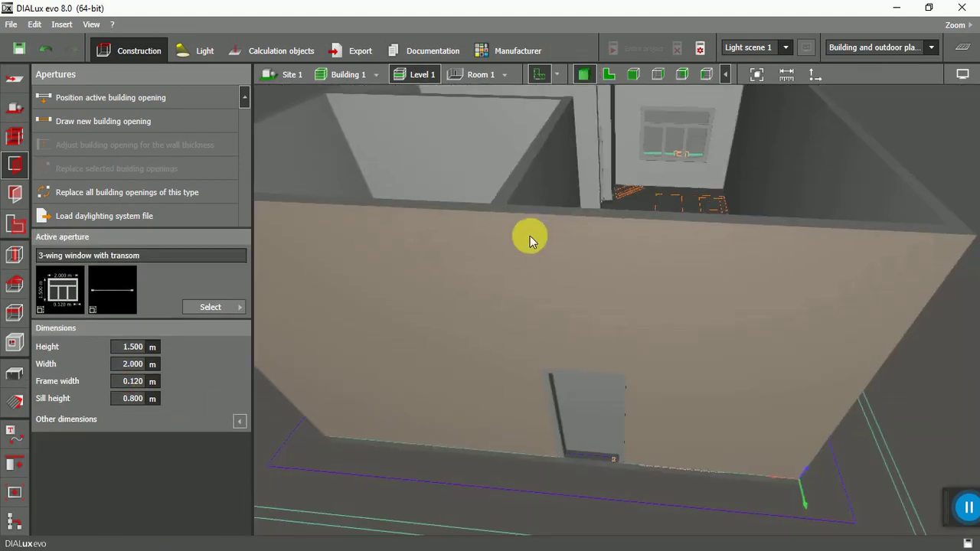
# Step: Examine the 3D building from several sides, including the Room 4 window, the double door and the interior
pyautogui.scroll(-3, 529, 234)
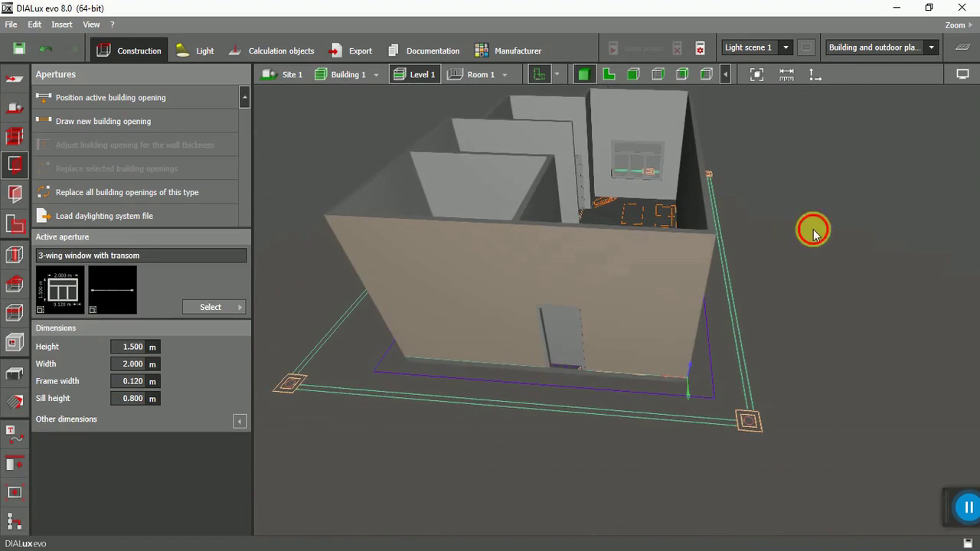
pyautogui.scroll(5, 598, 254)
pyautogui.scroll(-3, 590, 202)
pyautogui.scroll(4, 580, 345)
pyautogui.scroll(-5, 579, 341)
pyautogui.moveTo(504, 461); pyautogui.dragTo(554, 424, button='right')
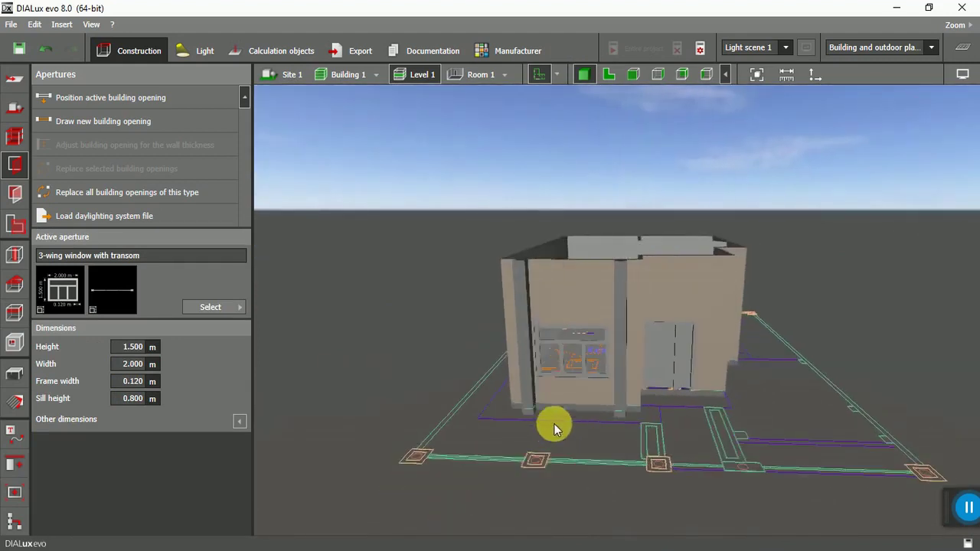
pyautogui.scroll(5, 553, 423)
pyautogui.moveTo(588, 474)
pyautogui.mouseDown(button='right')
pyautogui.moveTo(573, 472)
pyautogui.moveTo(608, 466)
pyautogui.moveTo(579, 474)
pyautogui.mouseUp(button='right')
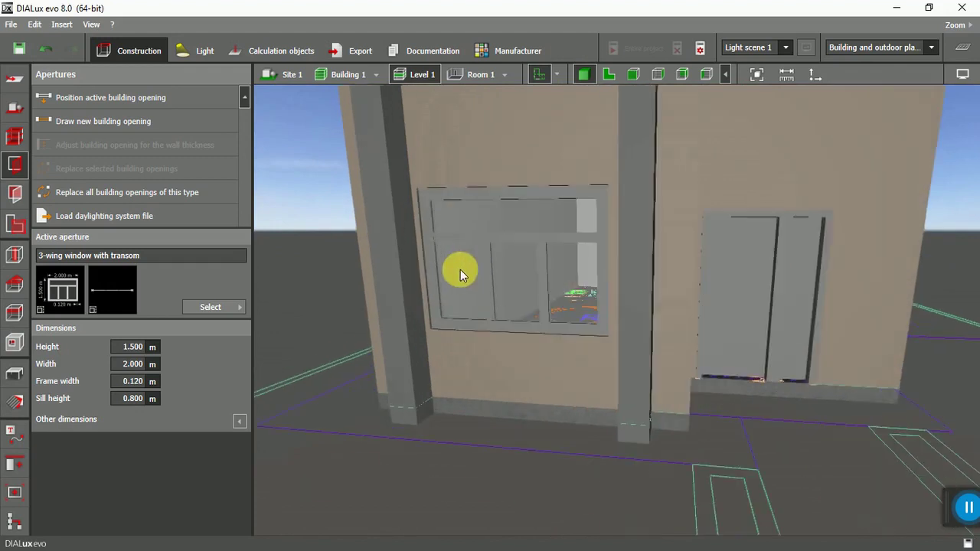
pyautogui.scroll(5, 460, 270)
pyautogui.scroll(3, 521, 312)
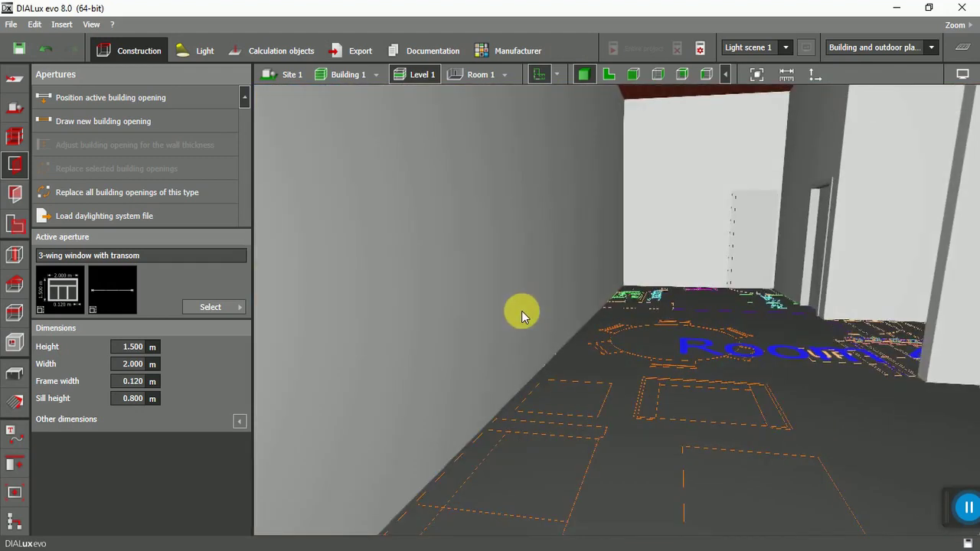
pyautogui.scroll(-6, 521, 311)
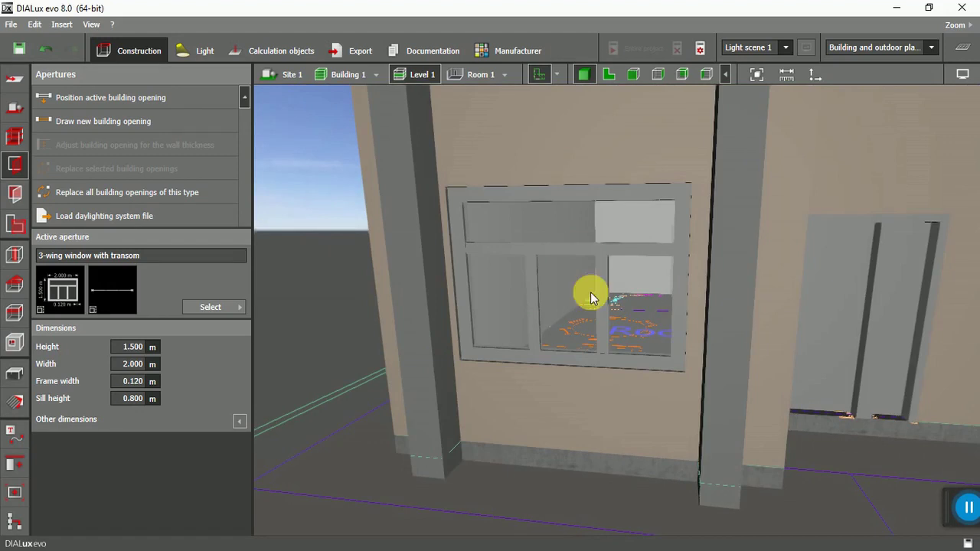
pyautogui.scroll(-8, 555, 328)
pyautogui.moveTo(526, 434); pyautogui.dragTo(640, 302, button='right')
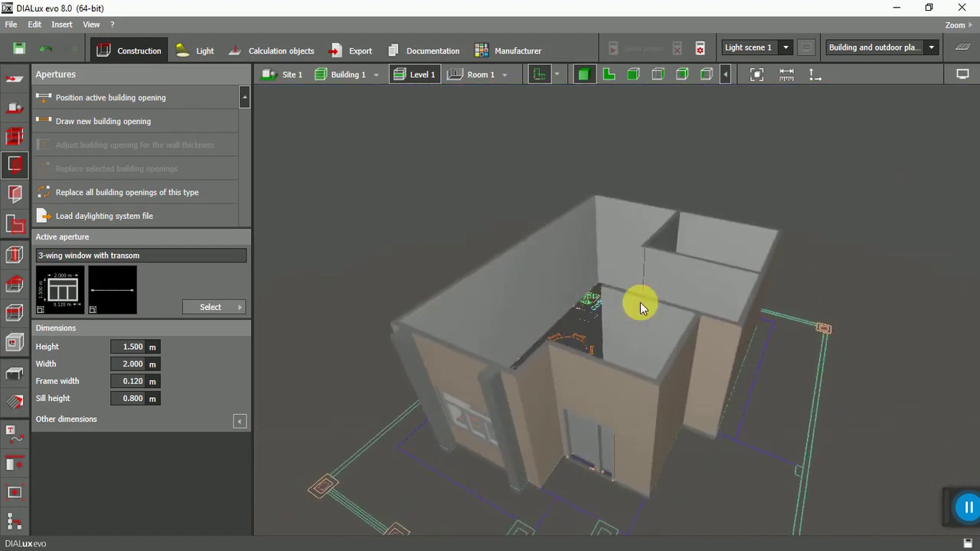
# Step: In the floor plan, draw a 3-wing window about 2 m wide over the symbol in Room 4's outer wall beside the double door
pyautogui.click(608, 75)
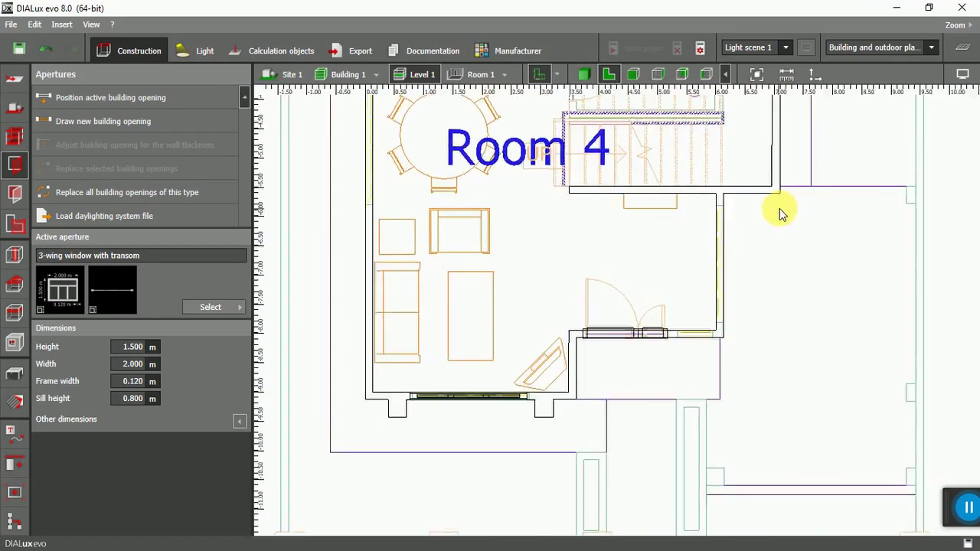
pyautogui.scroll(5, 645, 199)
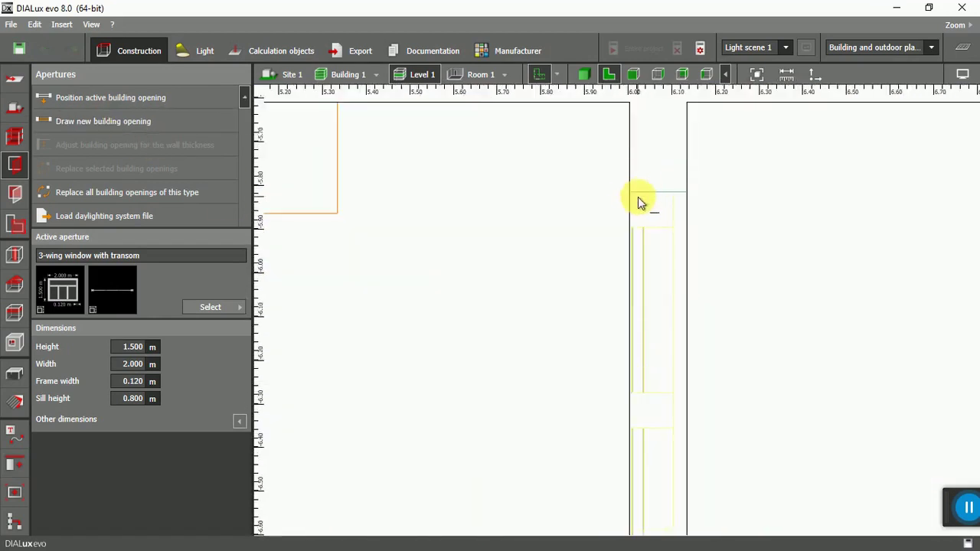
pyautogui.scroll(-3, 627, 329)
pyautogui.scroll(1, 626, 480)
pyautogui.click(622, 476)
# Step: Draw a 3-wing window about 2 m wide over the plan's window symbol in the outer side wall of Room 1
pyautogui.scroll(-6, 622, 467)
pyautogui.scroll(4, 680, 199)
pyautogui.scroll(2, 681, 187)
pyautogui.scroll(2, 616, 191)
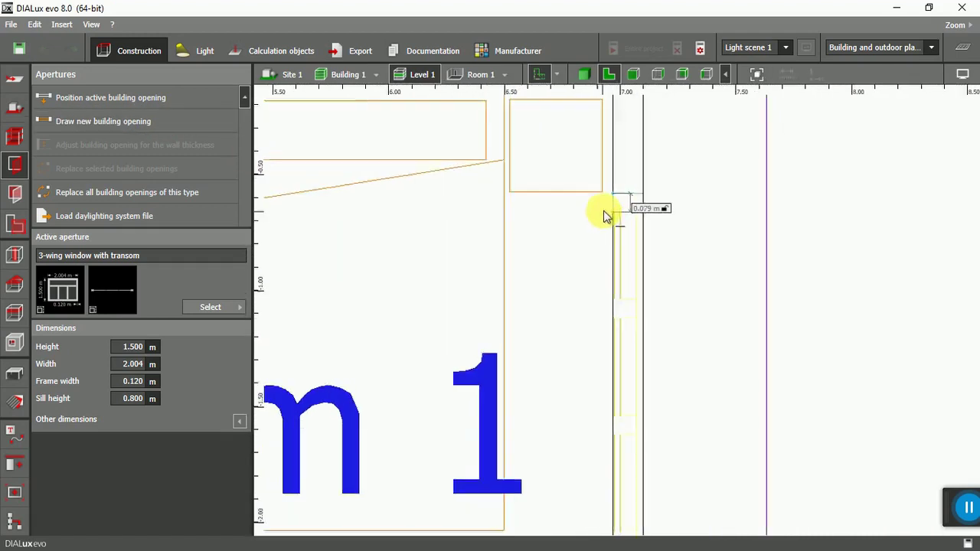
pyautogui.scroll(-3, 612, 367)
pyautogui.scroll(3, 610, 383)
pyautogui.click(608, 383)
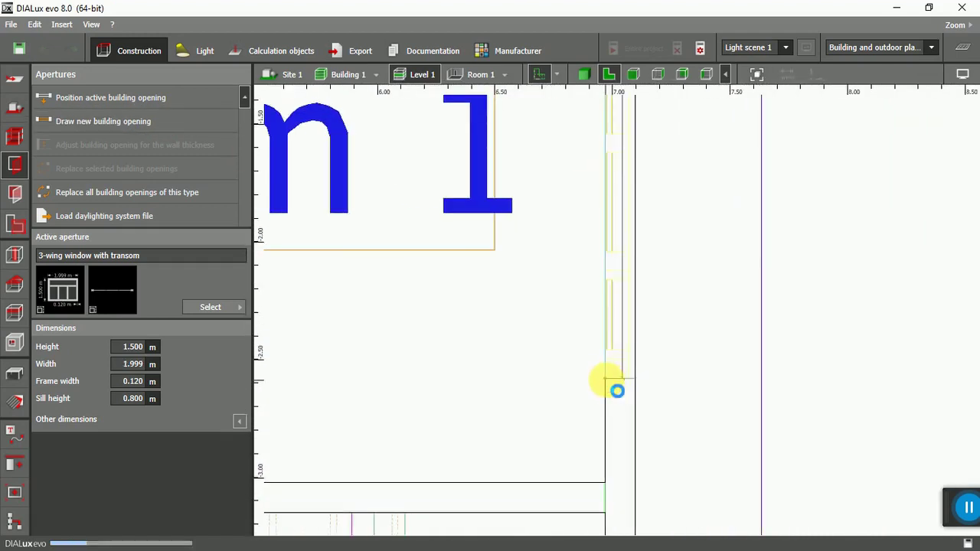
# Step: Draw a 3-wing window about 2 m wide over the window symbol in the kitchen's outer wall behind the sink
pyautogui.scroll(-4, 654, 409)
pyautogui.scroll(4, 385, 350)
pyautogui.scroll(2, 411, 328)
pyautogui.click(345, 303)
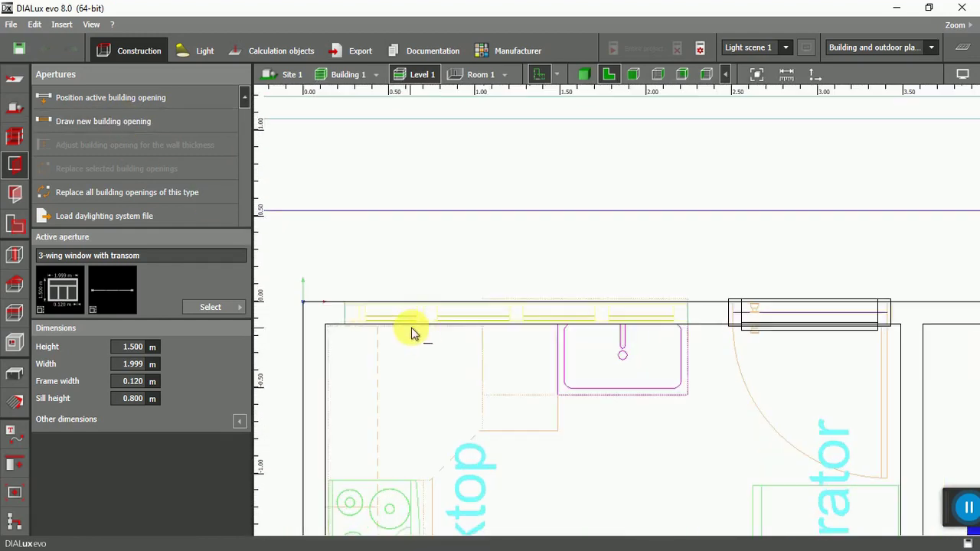
pyautogui.scroll(1, 689, 306)
pyautogui.click(689, 300)
# Step: Draw a 3-wing window about 2 m wide over the window symbol in Room 4's outer wall next to the dining table
pyautogui.scroll(-5, 508, 219)
pyautogui.scroll(3, 498, 413)
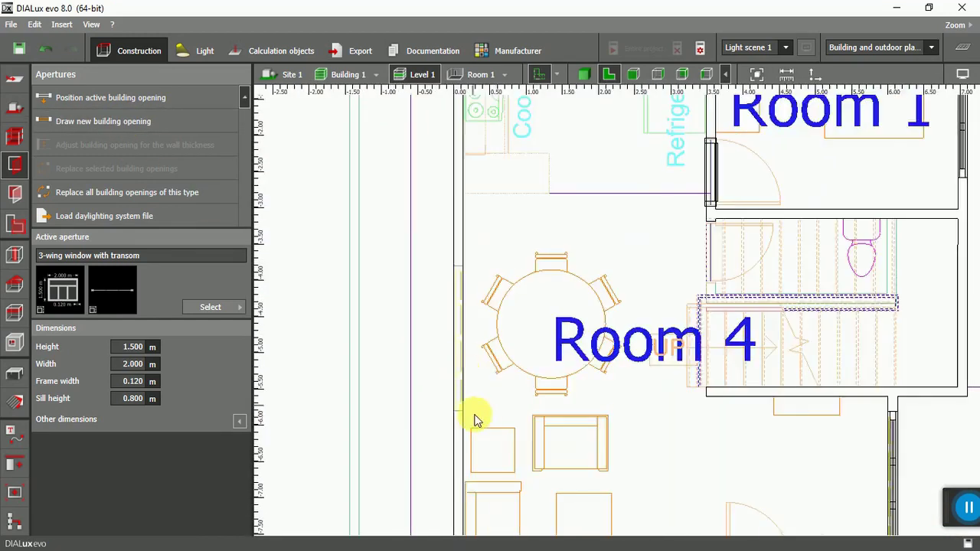
pyautogui.scroll(1, 459, 367)
pyautogui.scroll(1, 441, 193)
pyautogui.scroll(1, 439, 184)
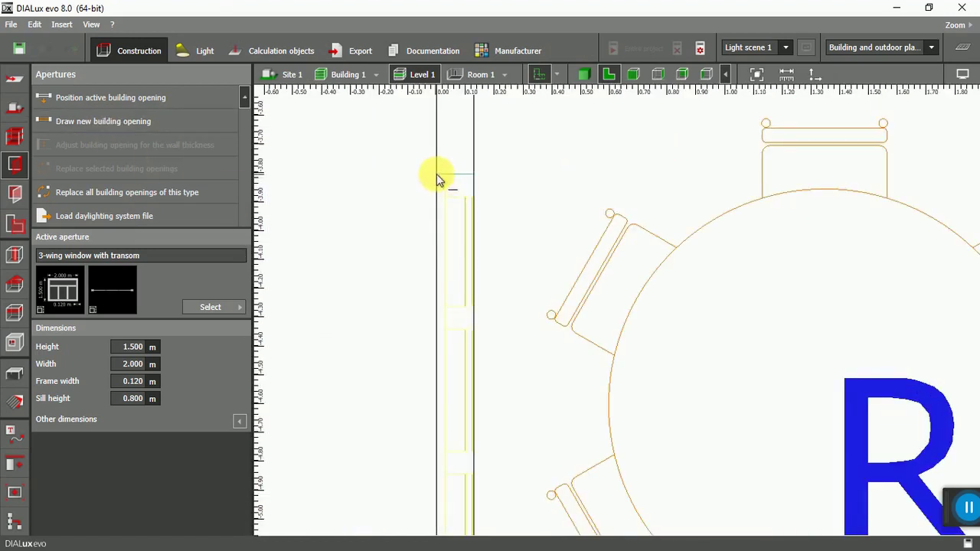
pyautogui.scroll(-1, 437, 197)
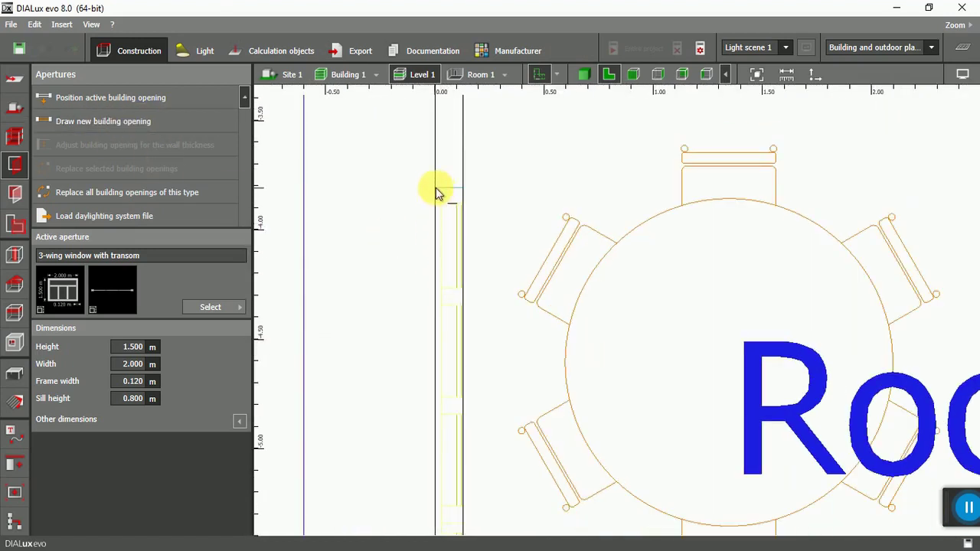
pyautogui.scroll(-2, 444, 306)
pyautogui.scroll(1, 447, 428)
pyautogui.scroll(1, 436, 416)
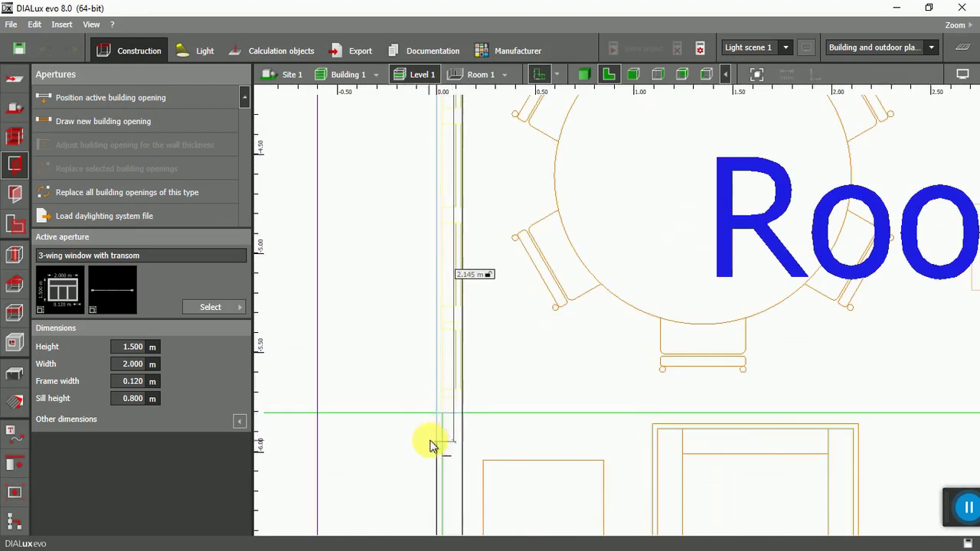
pyautogui.click(438, 414)
# Step: Set the widths of the dining-area window and the kitchen window to exactly 2 m
pyautogui.click(446, 359)
pyautogui.click(142, 408)
pyautogui.write('2')
pyautogui.press('Return')
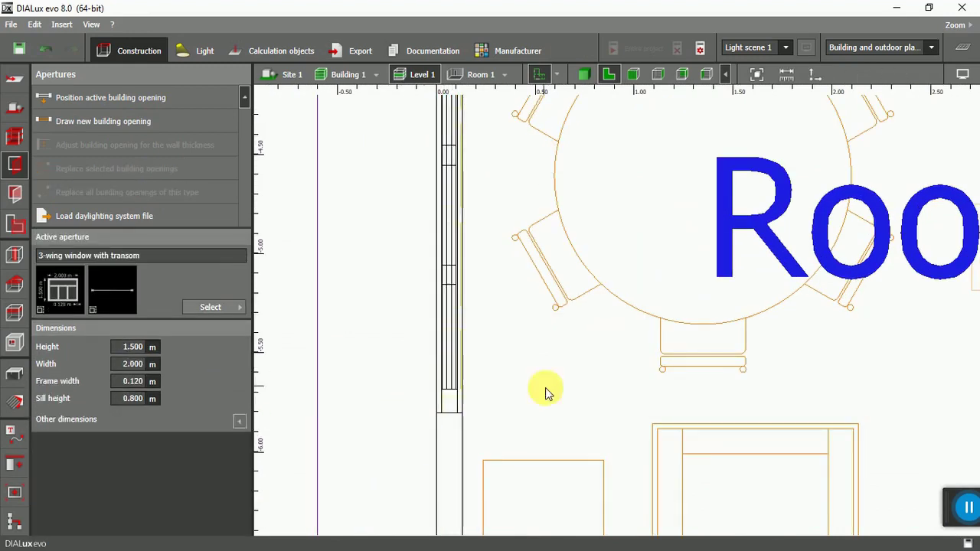
pyautogui.scroll(-5, 459, 383)
pyautogui.click(540, 146)
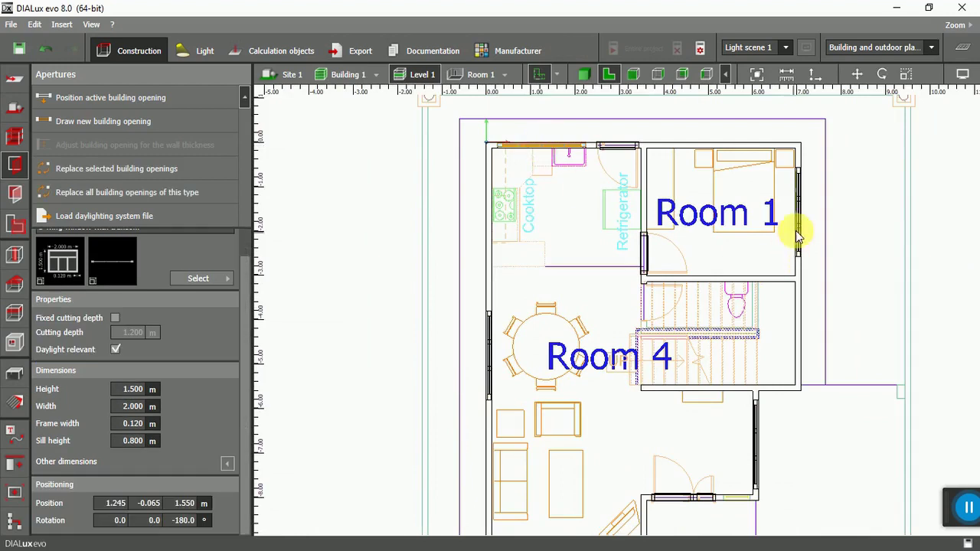
pyautogui.click(140, 409)
pyautogui.write('2')
pyautogui.press('Return')
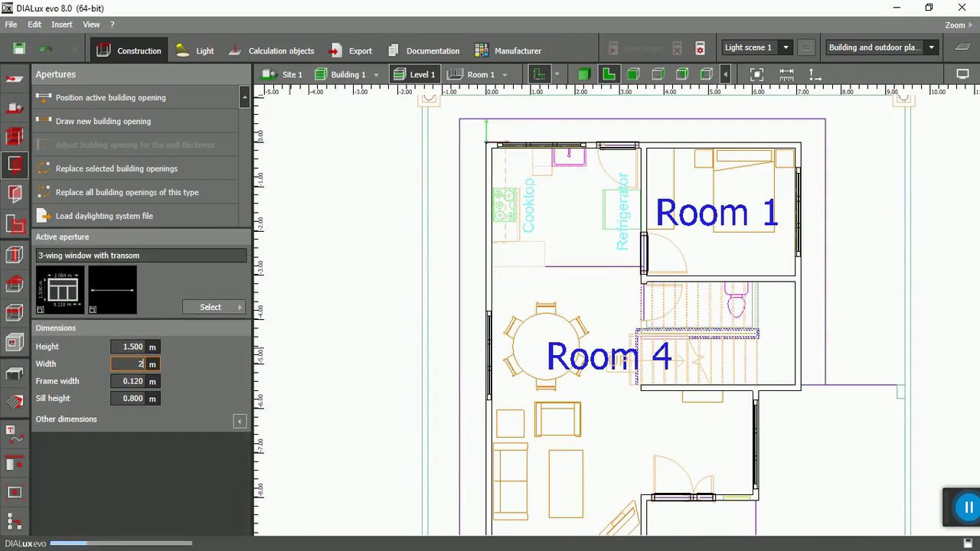
# Step: Select the Room 1 window and the Room 4 window beside the double door and set their width to 2 m
pyautogui.click(803, 241)
pyautogui.click(865, 357)
pyautogui.click(755, 444)
pyautogui.write('2')
pyautogui.press('Return')
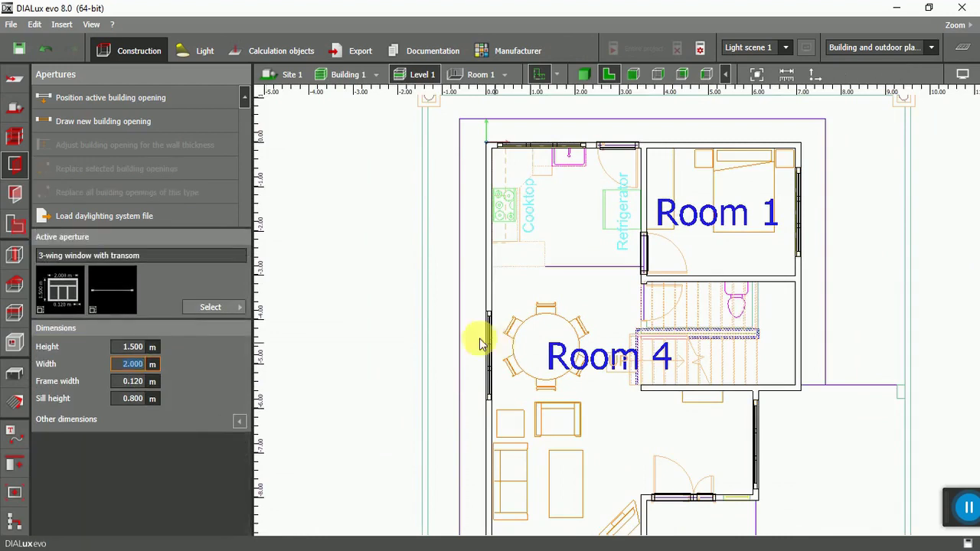
pyautogui.click(755, 433)
pyautogui.click(830, 448)
# Step: Switch to Building 2 and display its Level 2 with the Level 2 plan in floor plan view
pyautogui.press('F3')
pyautogui.moveTo(526, 273); pyautogui.dragTo(551, 291)
pyautogui.click(376, 74)
pyautogui.click(359, 108)
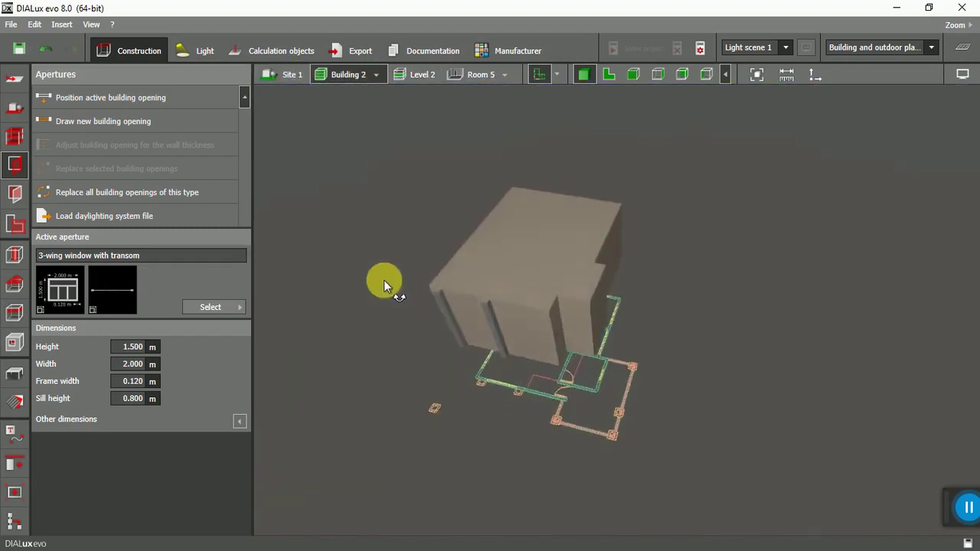
pyautogui.click(13, 136)
pyautogui.click(551, 85)
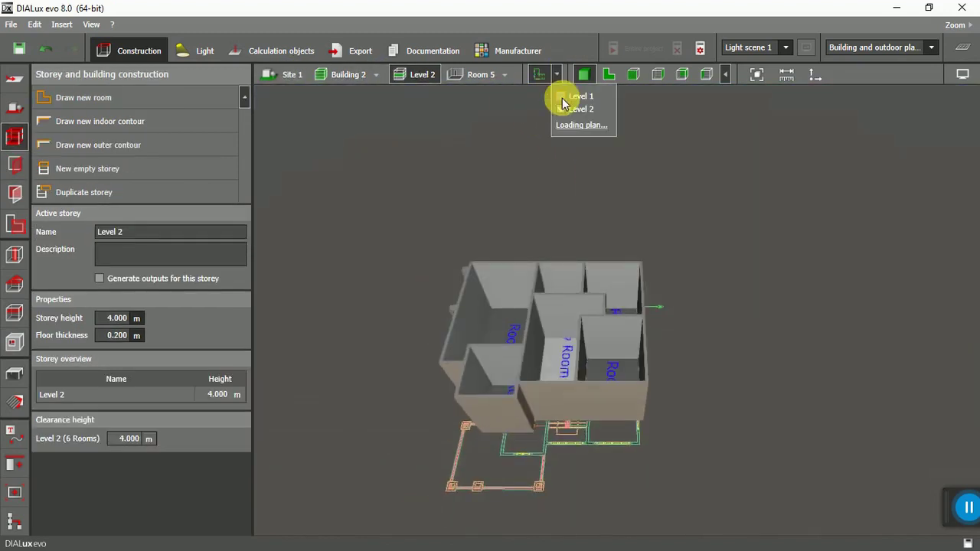
pyautogui.click(608, 76)
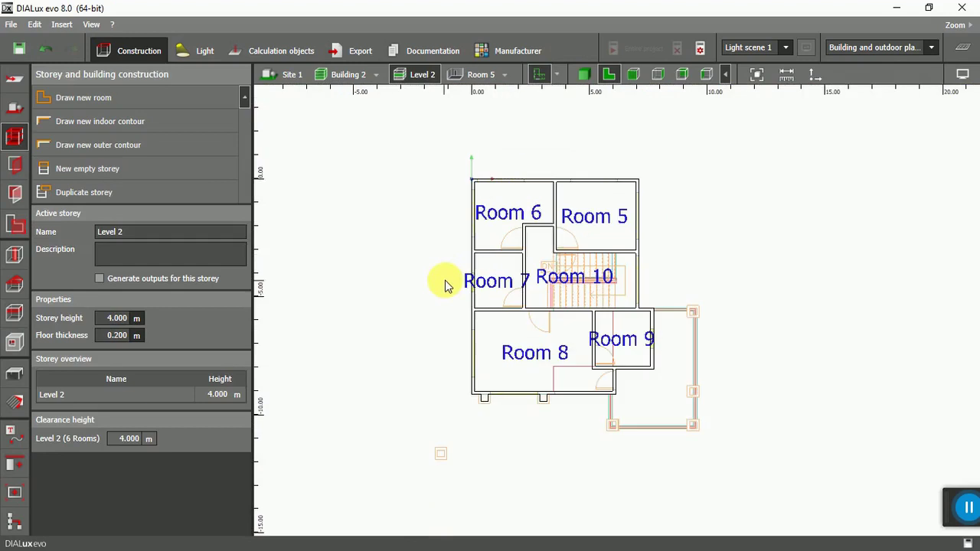
# Step: Draw a 3-wing window about 2 m wide over the window symbol in the upper outer wall of Room 6
pyautogui.click(15, 163)
pyautogui.scroll(5, 468, 183)
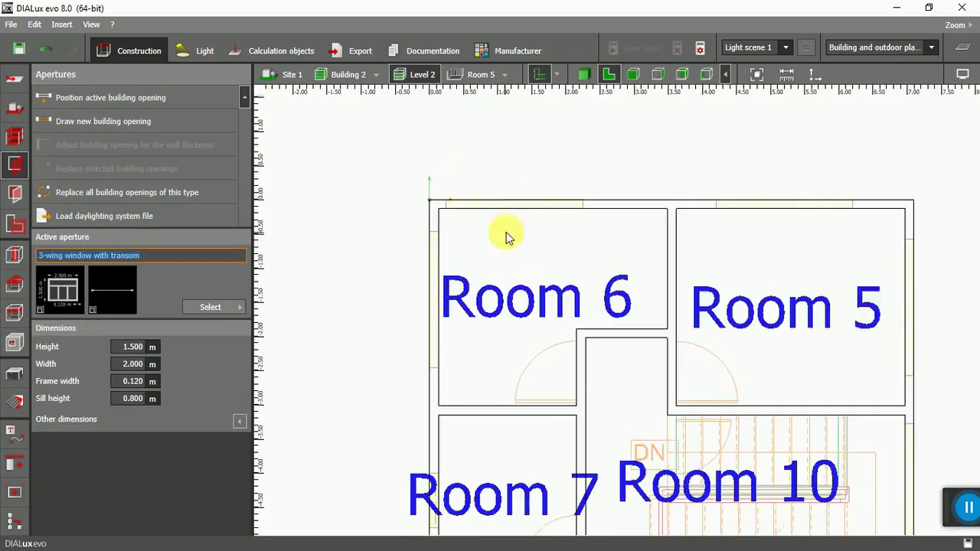
pyautogui.scroll(2, 441, 181)
pyautogui.click(421, 225)
pyautogui.click(712, 226)
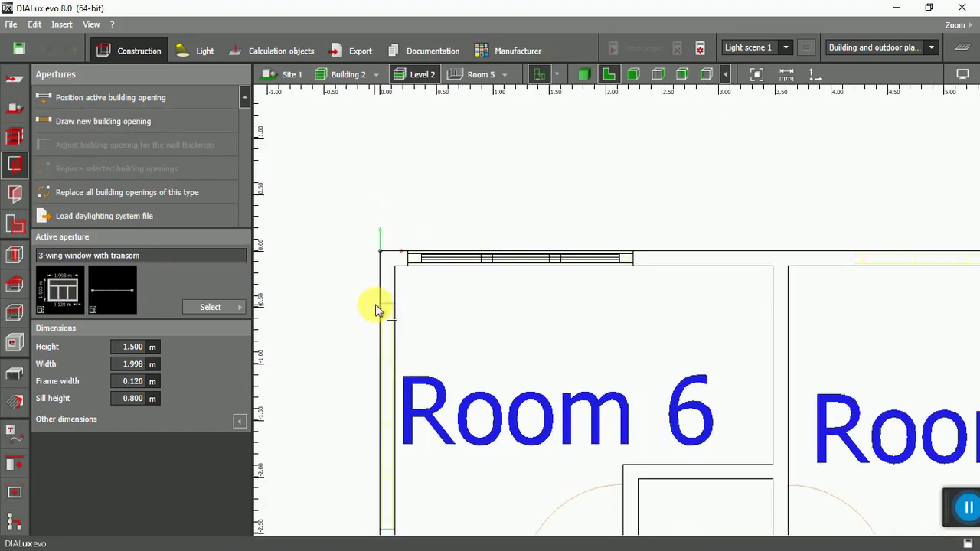
# Step: Draw a second window about 2 m wide over the window symbol in the outer side wall of Room 6
pyautogui.scroll(1, 379, 306)
pyautogui.scroll(-5, 390, 382)
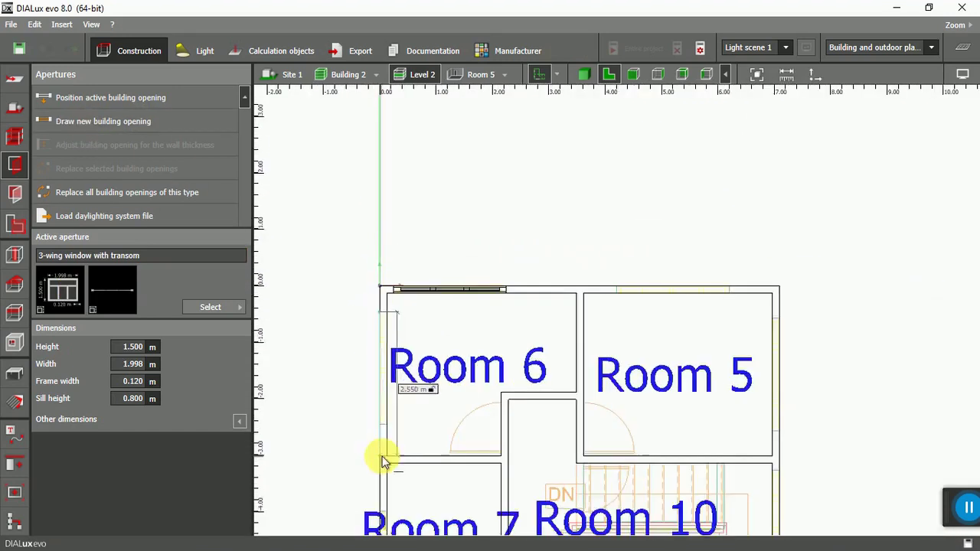
pyautogui.scroll(3, 378, 409)
pyautogui.scroll(-5, 464, 418)
# Step: Draw two 2 m wide windows over the plan's window symbols in Room 5, one in the upper wall and one in the outer side wall
pyautogui.scroll(5, 612, 350)
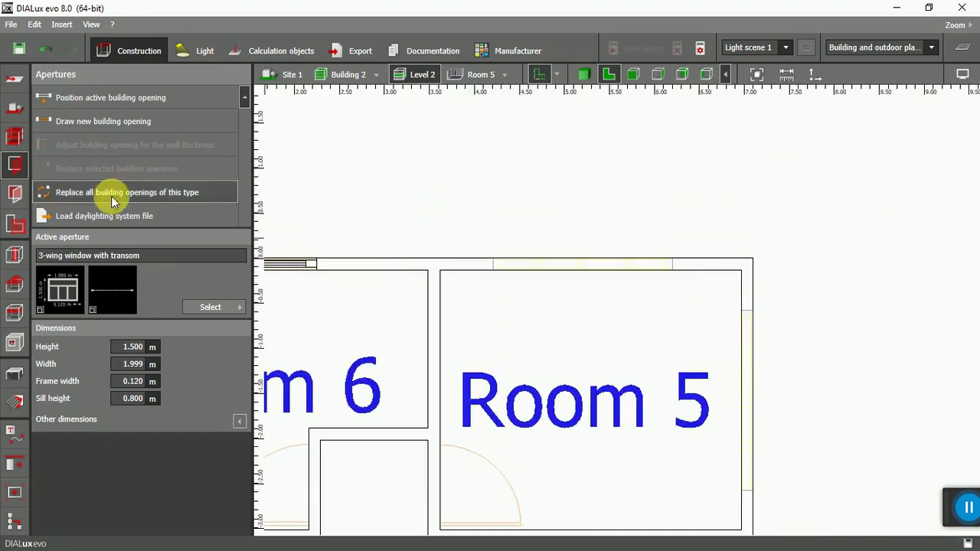
pyautogui.scroll(3, 521, 252)
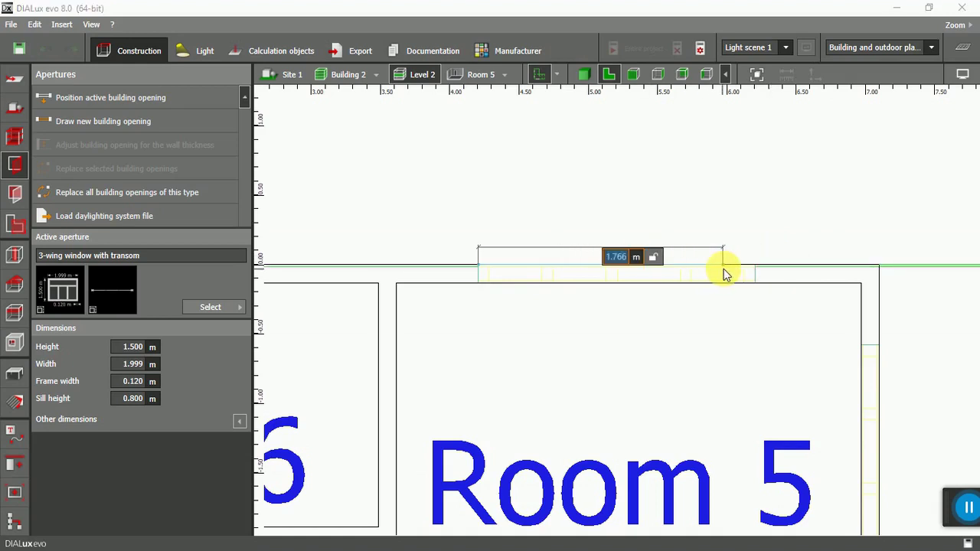
pyautogui.press('Return')
pyautogui.scroll(-3, 597, 200)
pyautogui.scroll(1, 804, 332)
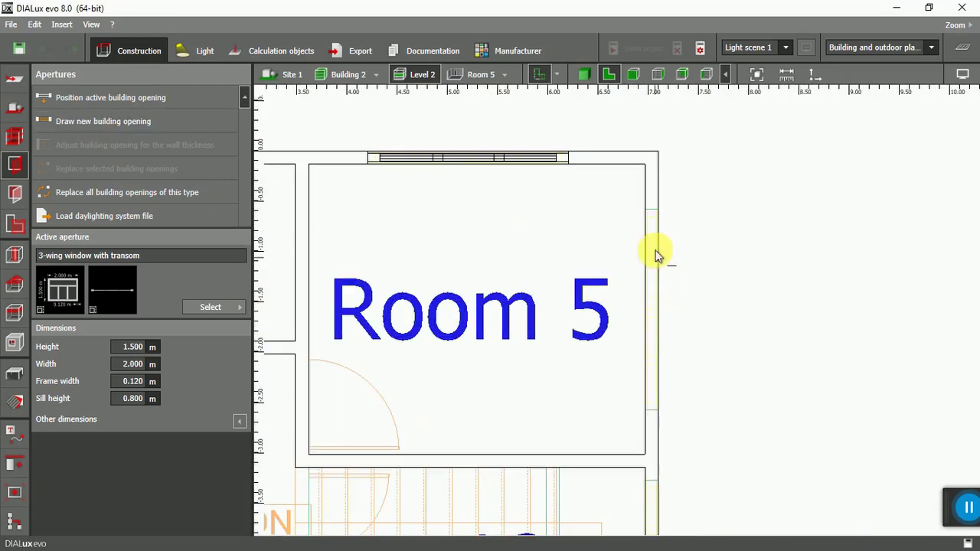
pyautogui.click(657, 209)
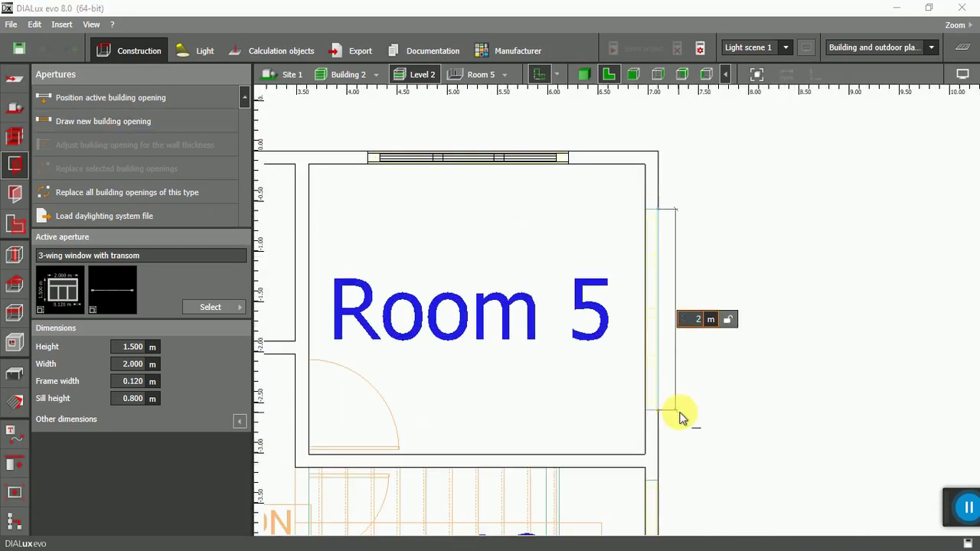
pyautogui.press('Return')
# Step: Draw a 2 m wide window over the window symbol in Room 10's outer wall beside the stairs
pyautogui.scroll(-2, 639, 468)
pyautogui.scroll(1, 638, 467)
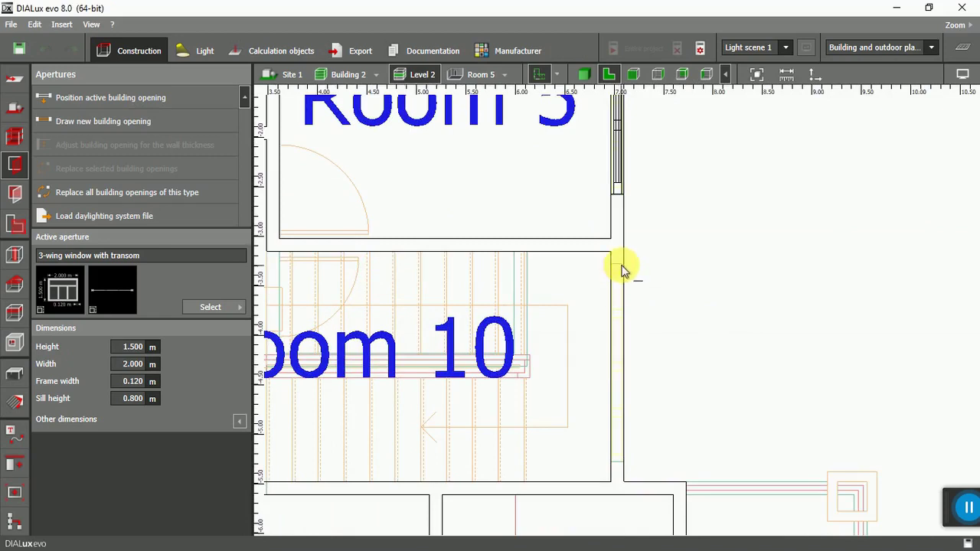
pyautogui.scroll(1, 624, 265)
pyautogui.click(626, 264)
pyautogui.scroll(-1, 625, 265)
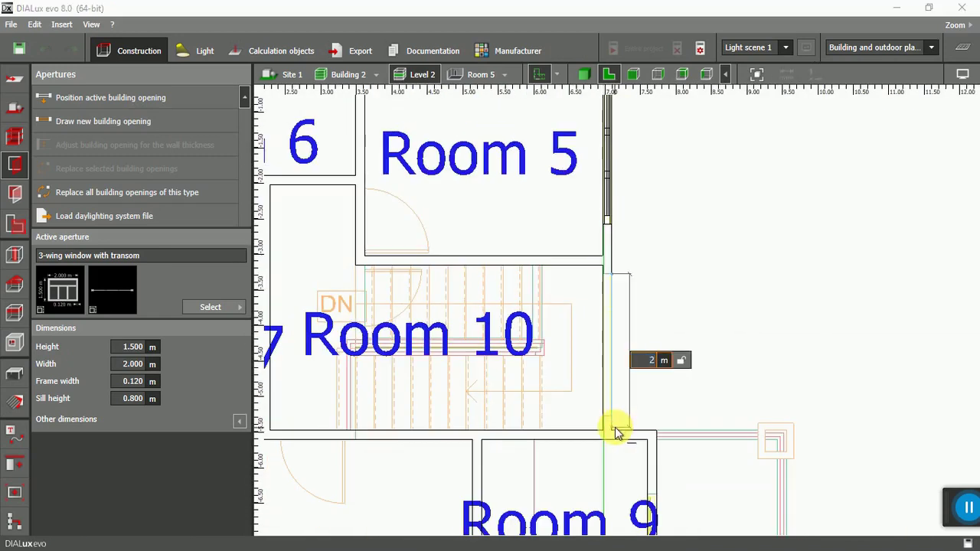
pyautogui.click(617, 431)
# Step: Draw a 2 m wide window over the window symbol in the outer side wall of Room 8
pyautogui.scroll(-3, 650, 341)
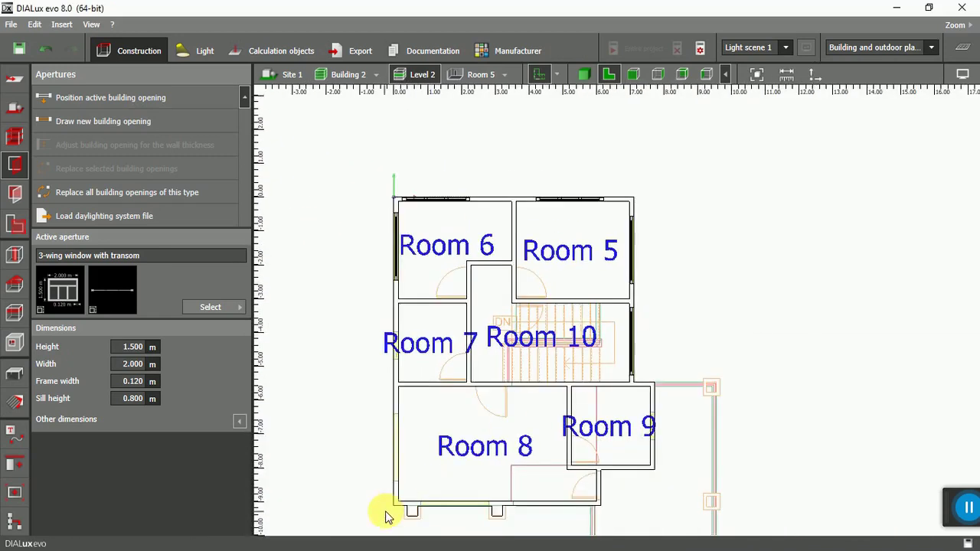
pyautogui.scroll(5, 387, 513)
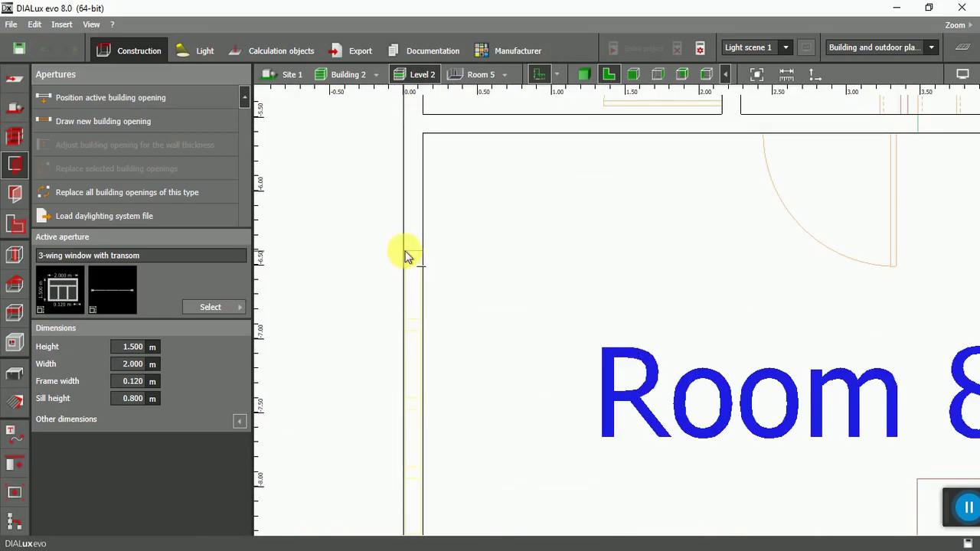
pyautogui.click(404, 251)
pyautogui.scroll(-2, 401, 275)
pyautogui.click(397, 426)
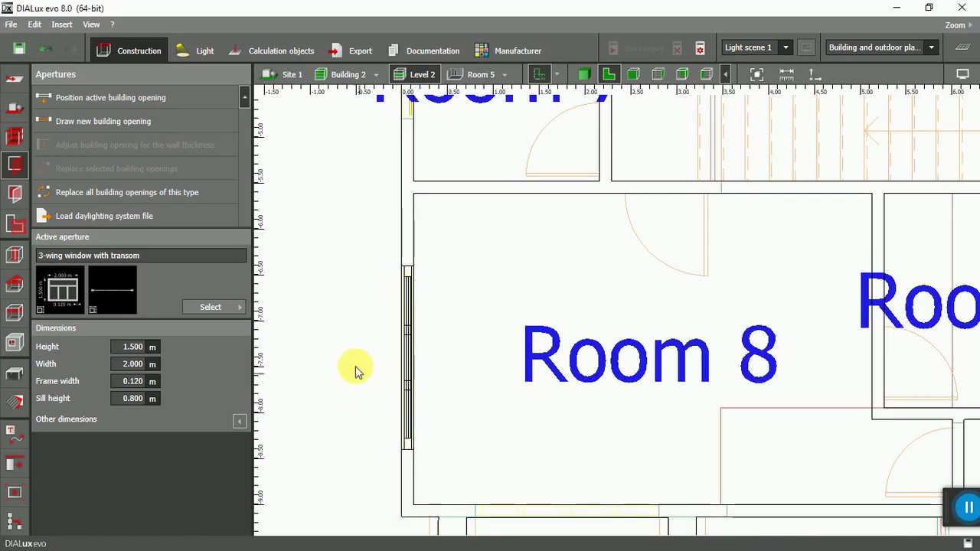
# Step: Draw a 2 m wide window over the window symbol in Room 8's lower outer wall, between the two columns
pyautogui.scroll(-2, 429, 422)
pyautogui.scroll(4, 460, 446)
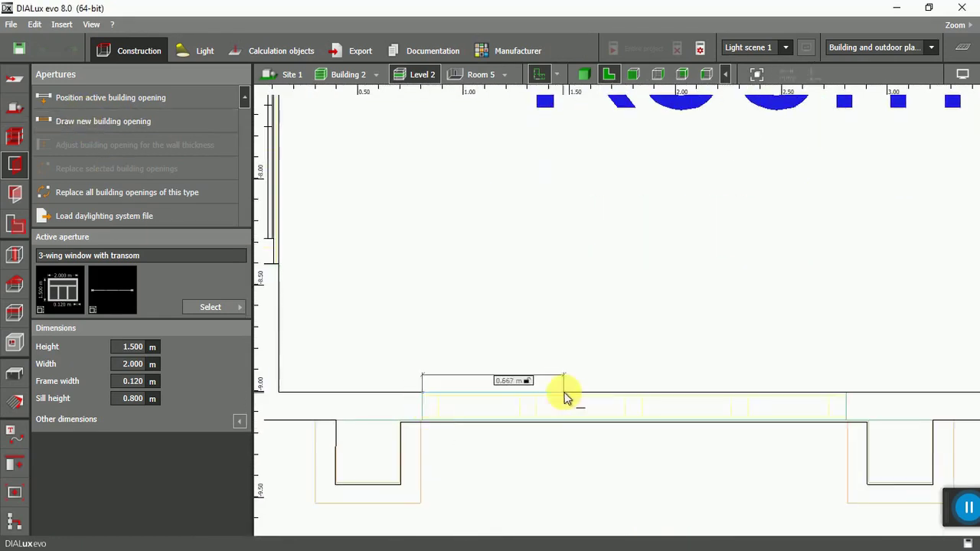
pyautogui.click(599, 397)
# Step: Make Window (standard) with a height of 0.6 m the active aperture and set its sill height to 2 m
pyautogui.scroll(-3, 411, 409)
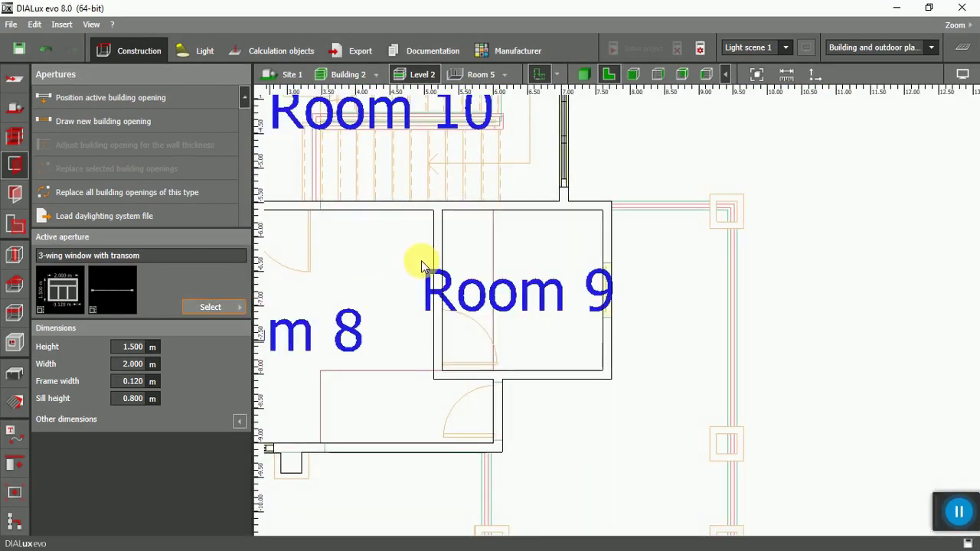
pyautogui.click(366, 287)
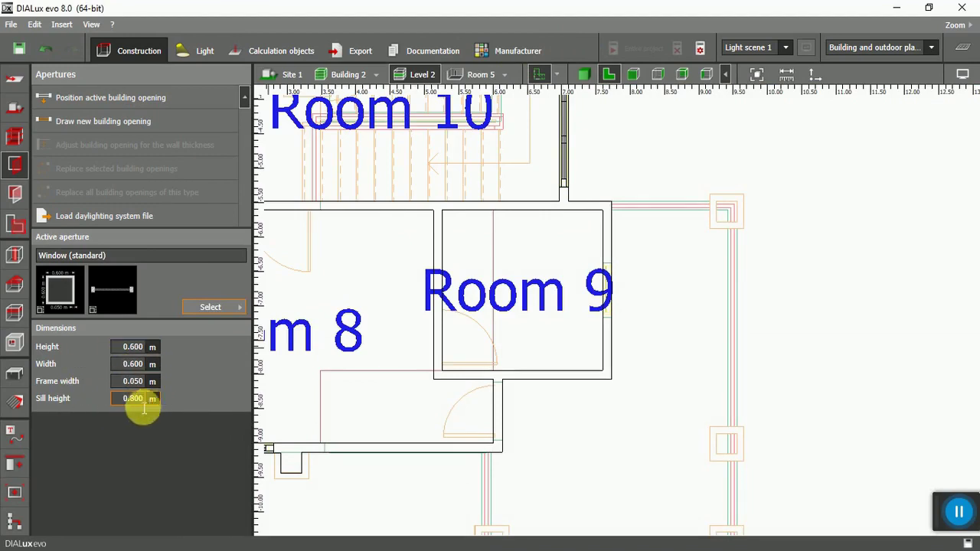
pyautogui.write('2')
pyautogui.press('Return')
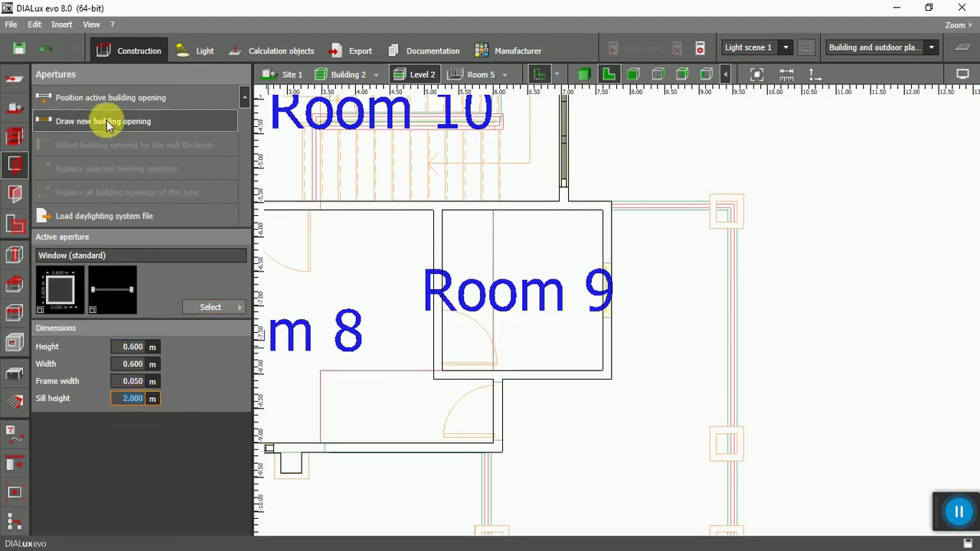
# Step: Draw a 0.8 m wide window over the window symbol in Room 9's outer side wall and check it in 3D
pyautogui.scroll(3, 615, 264)
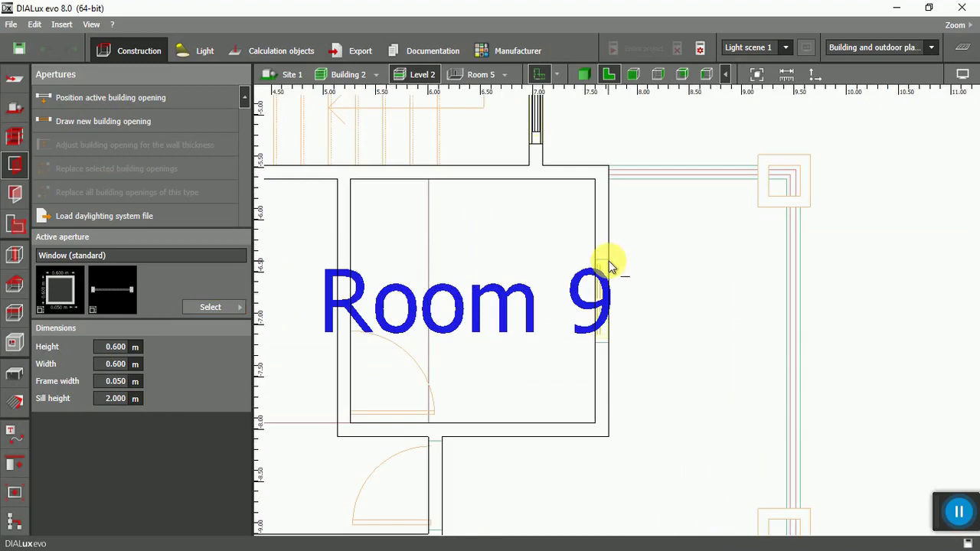
pyautogui.click(608, 259)
pyautogui.press('Tab')
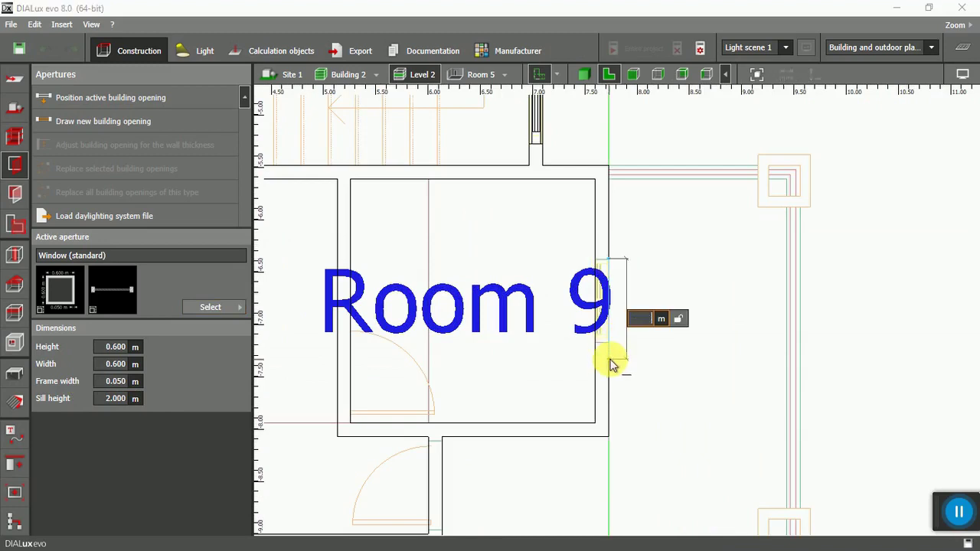
pyautogui.write('0.8')
pyautogui.press('Return')
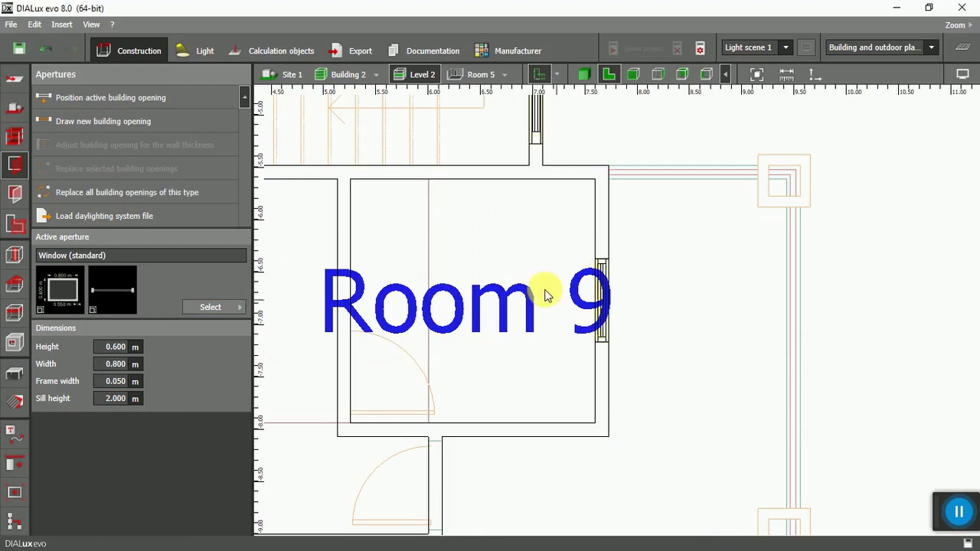
pyautogui.click(585, 70)
pyautogui.moveTo(505, 339); pyautogui.dragTo(533, 428, button='middle')
# Step: Draw a 0.8 m wide window over the window symbol in Room 7's outer wall and check it in 3D
pyautogui.click(610, 75)
pyautogui.scroll(-5, 597, 321)
pyautogui.scroll(5, 411, 234)
pyautogui.click(125, 127)
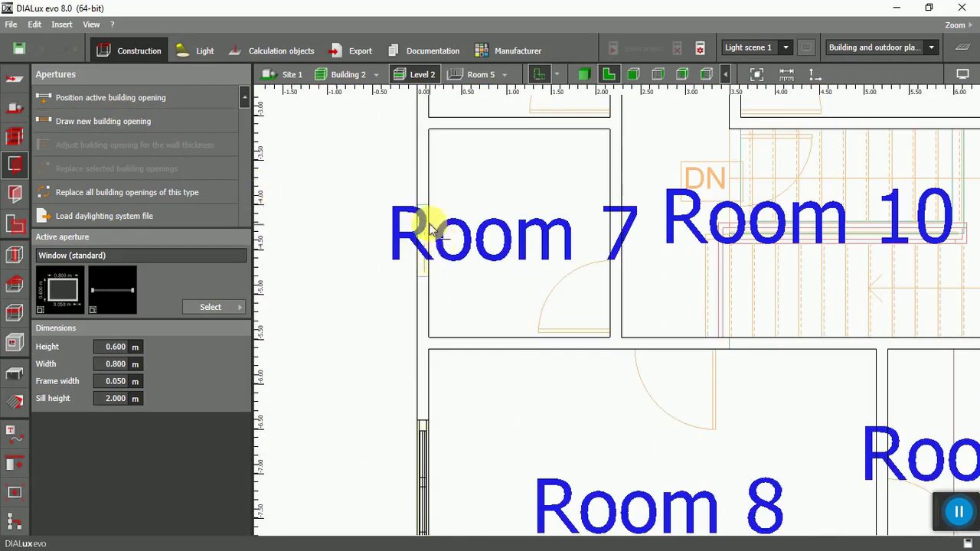
pyautogui.scroll(3, 437, 230)
pyautogui.click(429, 191)
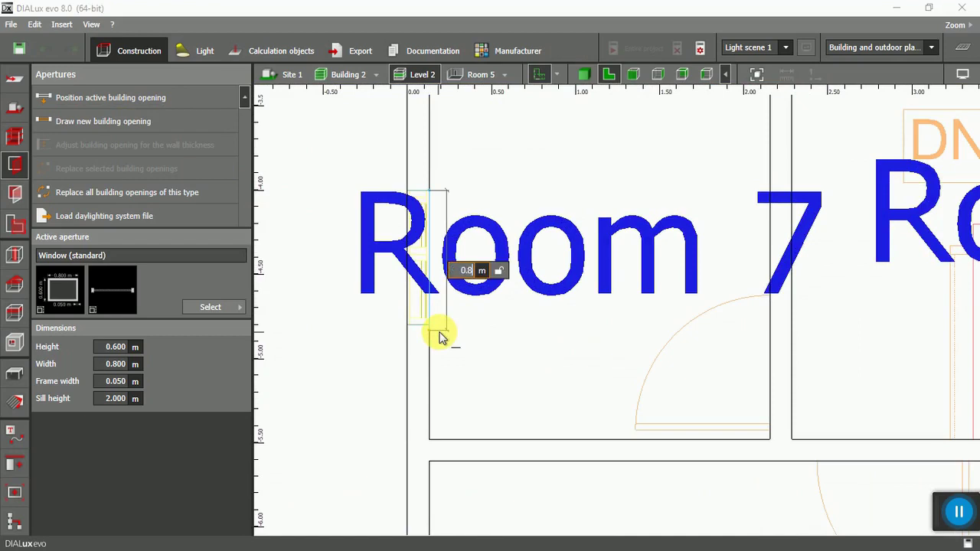
pyautogui.click(440, 335)
pyautogui.click(583, 74)
pyautogui.moveTo(495, 404); pyautogui.dragTo(764, 453, button='middle')
# Step: Choose the 0.942 m wide Door (standard) from the aperture catalog as the active opening
pyautogui.click(609, 74)
pyautogui.scroll(-2, 577, 360)
pyautogui.scroll(-1, 604, 375)
pyautogui.scroll(3, 649, 365)
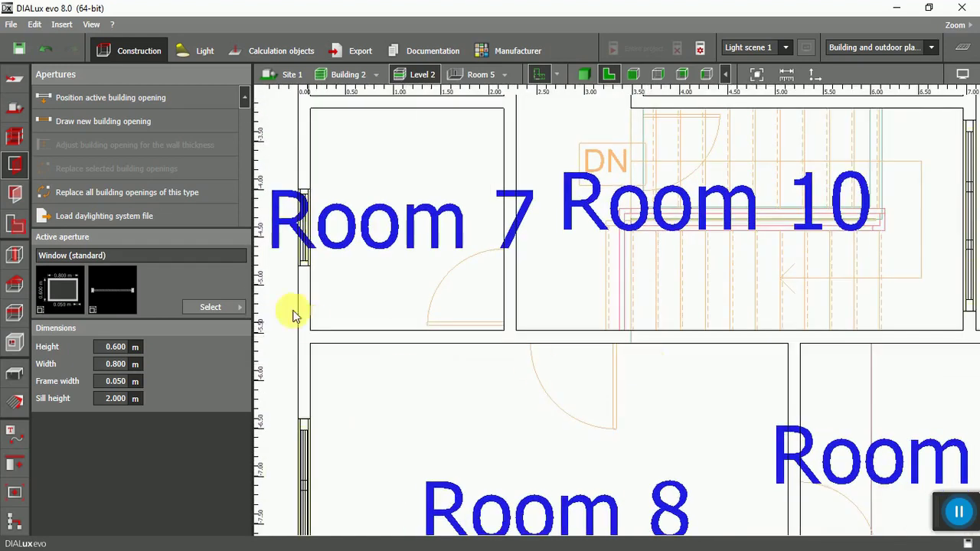
pyautogui.click(241, 308)
pyautogui.scroll(-5, 398, 235)
pyautogui.scroll(3, 398, 244)
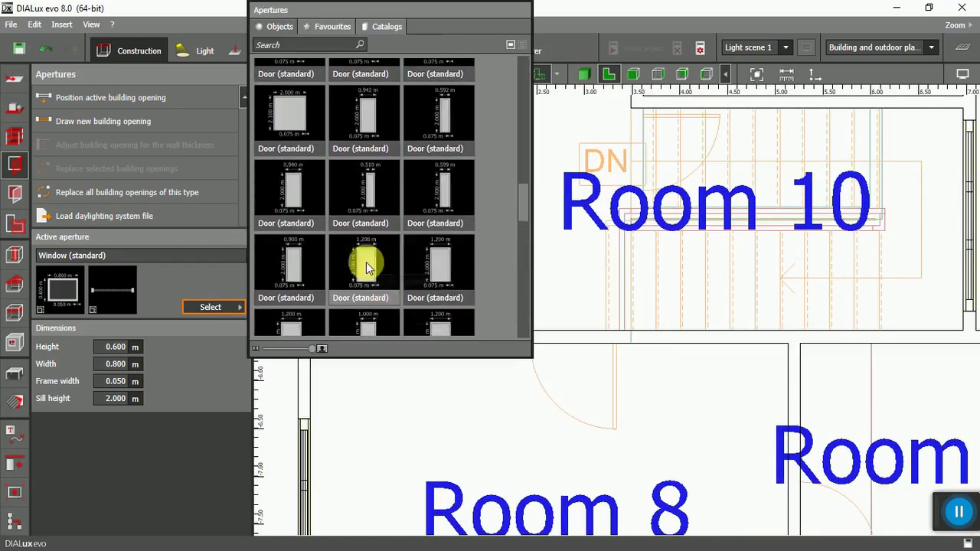
pyautogui.click(386, 197)
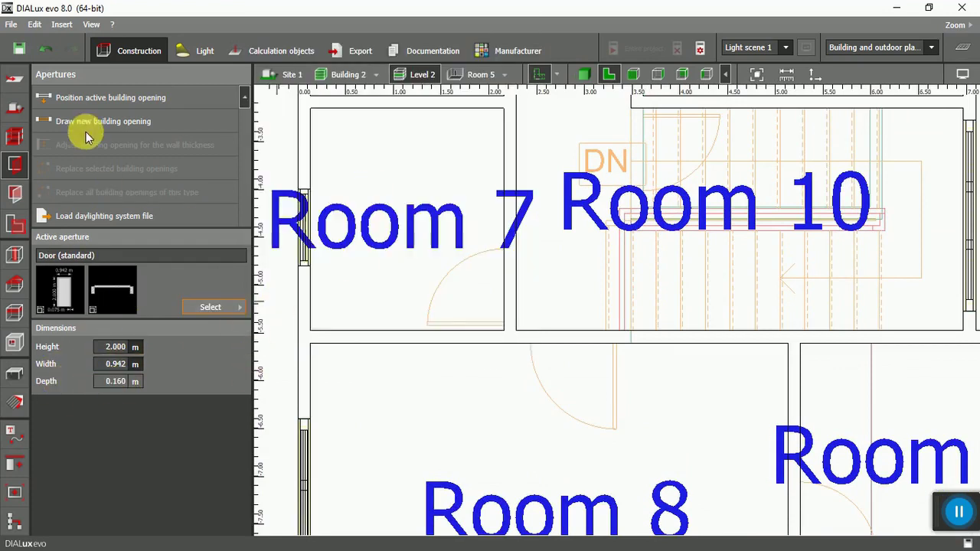
# Step: Draw a 0.8 m wide door over the door symbol in the wall between Room 7 and Room 10
pyautogui.scroll(-2, 429, 344)
pyautogui.scroll(3, 498, 360)
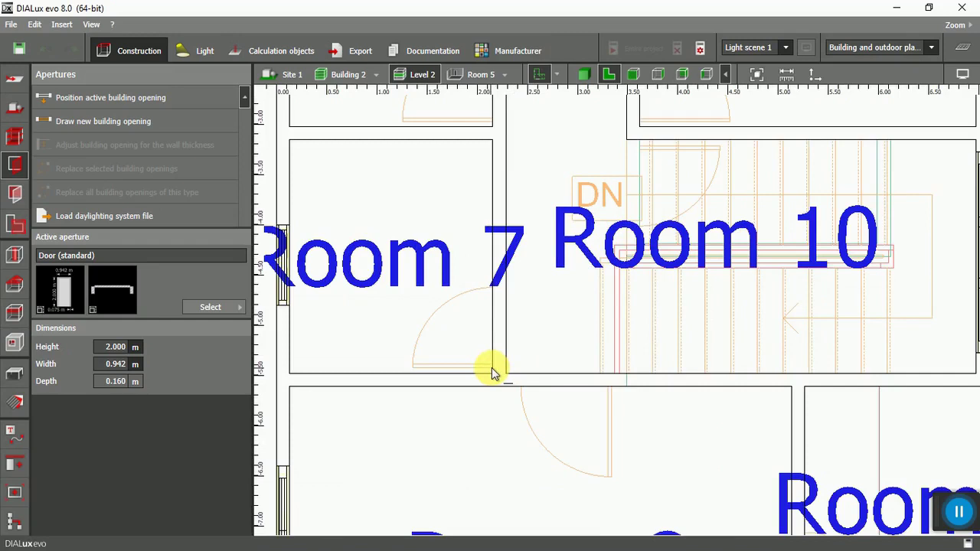
pyautogui.moveTo(492, 369); pyautogui.dragTo(494, 291)
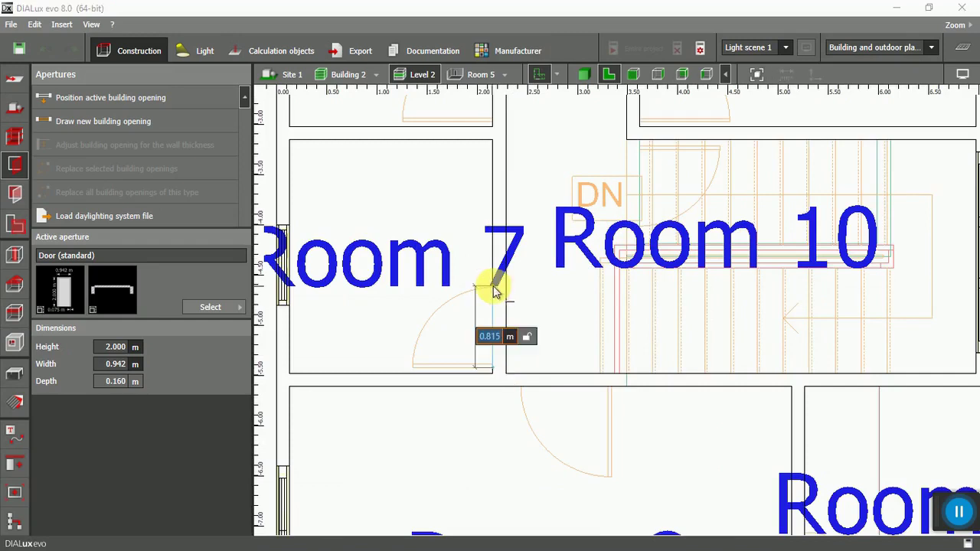
pyautogui.press('Return')
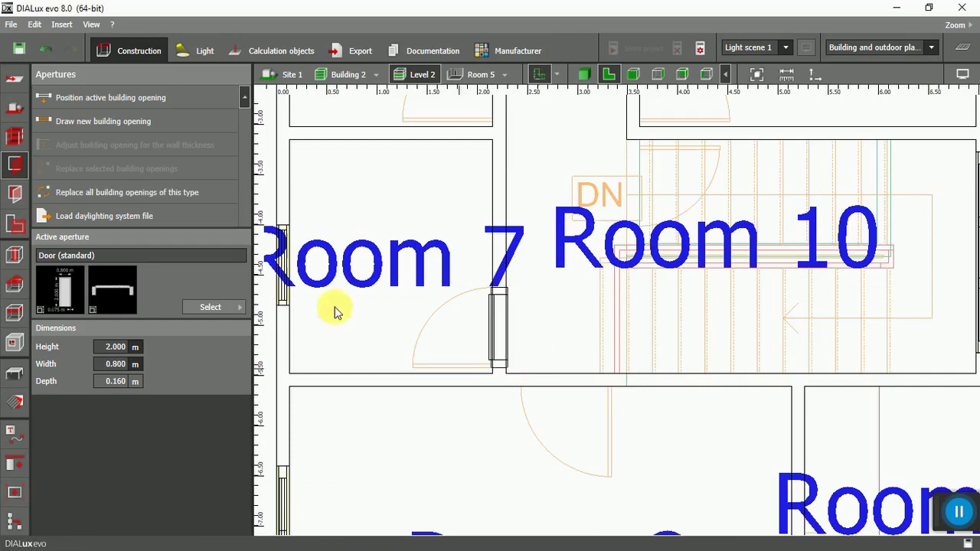
# Step: Draw a 0.9 m wide door over the door symbol in the wall between Room 8 and Room 10
pyautogui.moveTo(611, 392); pyautogui.dragTo(524, 395)
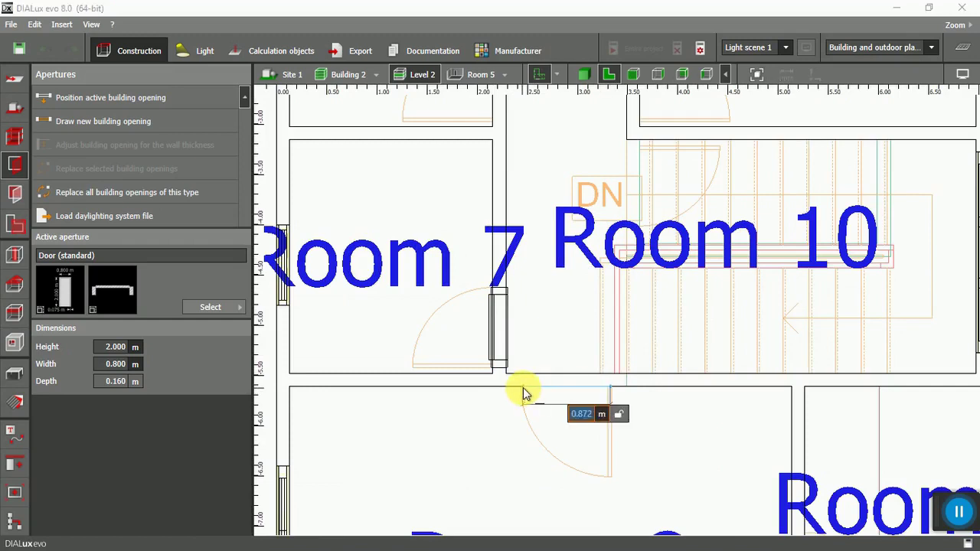
pyautogui.write('0.9')
pyautogui.press('Return')
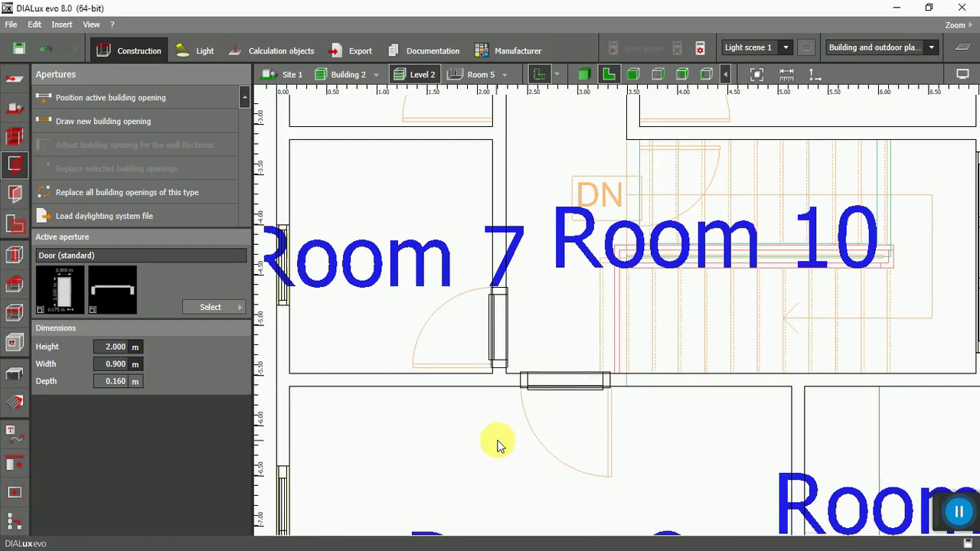
# Step: Examine how the doors are placed in Building 1's floor plan and return to Building 2
pyautogui.scroll(-3, 497, 446)
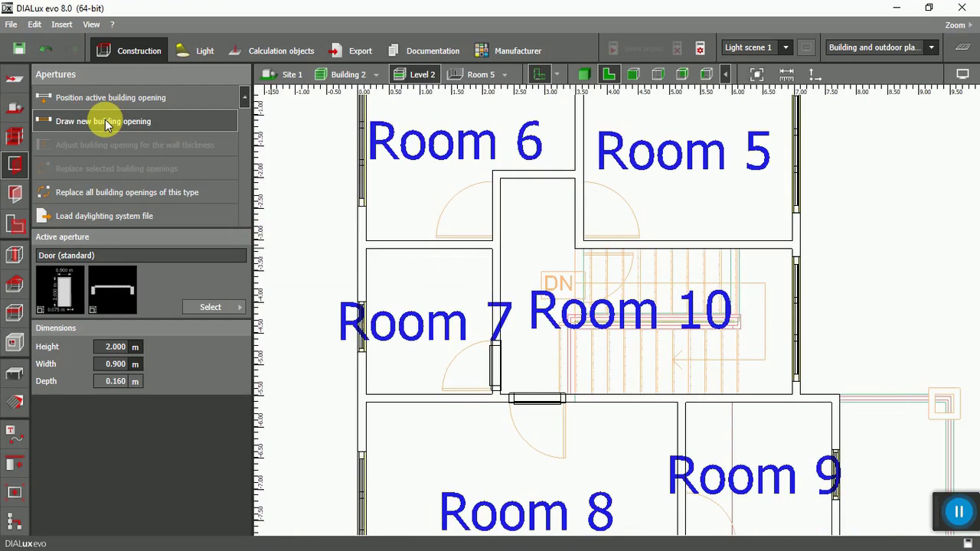
pyautogui.click(106, 122)
pyautogui.scroll(-3, 431, 226)
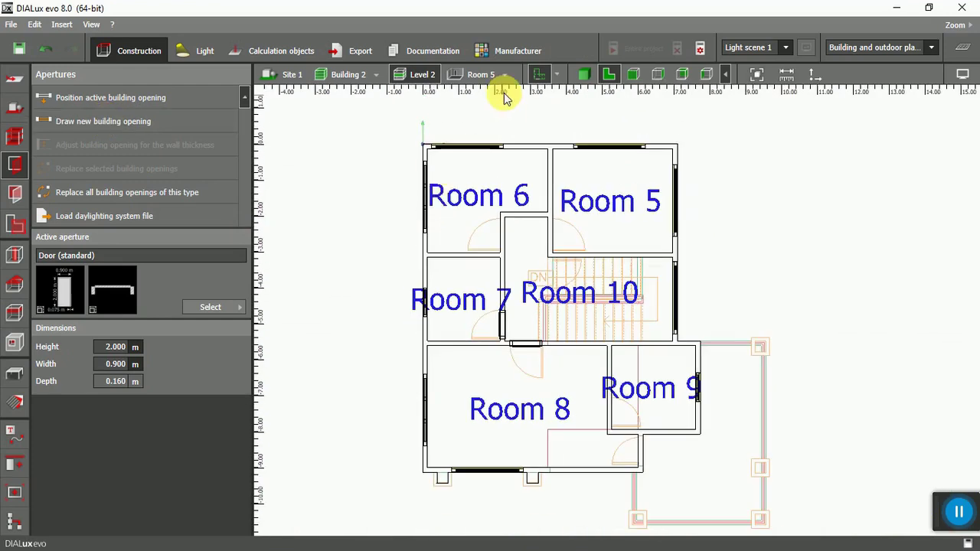
pyautogui.click(376, 74)
pyautogui.click(378, 96)
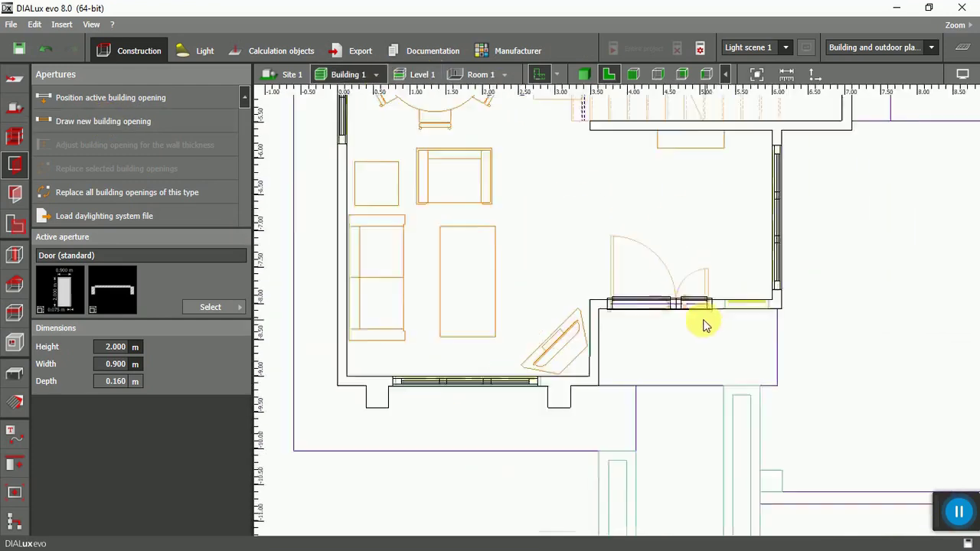
pyautogui.scroll(3, 596, 234)
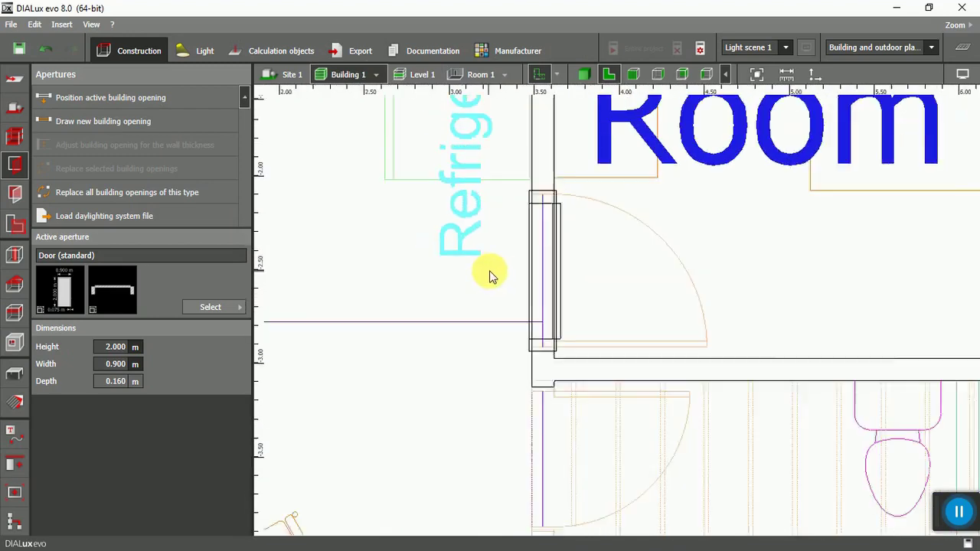
pyautogui.click(376, 75)
pyautogui.click(408, 107)
# Step: Draw 0.9 m wide doors over the plan's door symbols leading from Room 10 into Room 6 and Room 5
pyautogui.scroll(3, 498, 344)
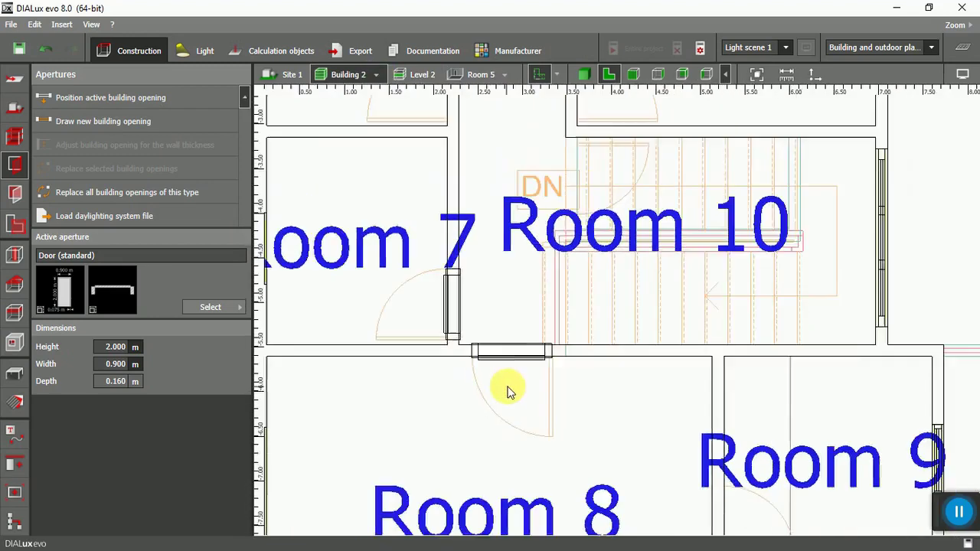
pyautogui.scroll(2, 470, 164)
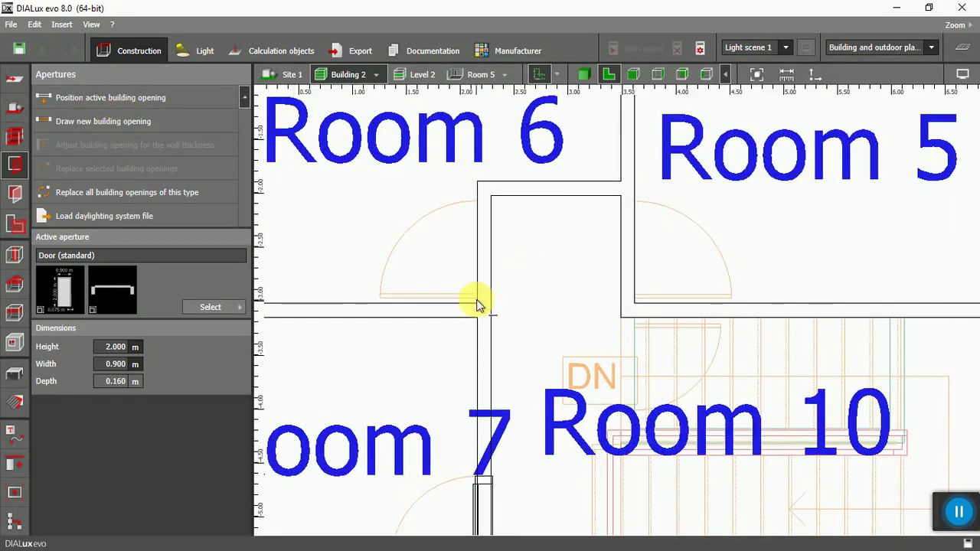
pyautogui.click(481, 208)
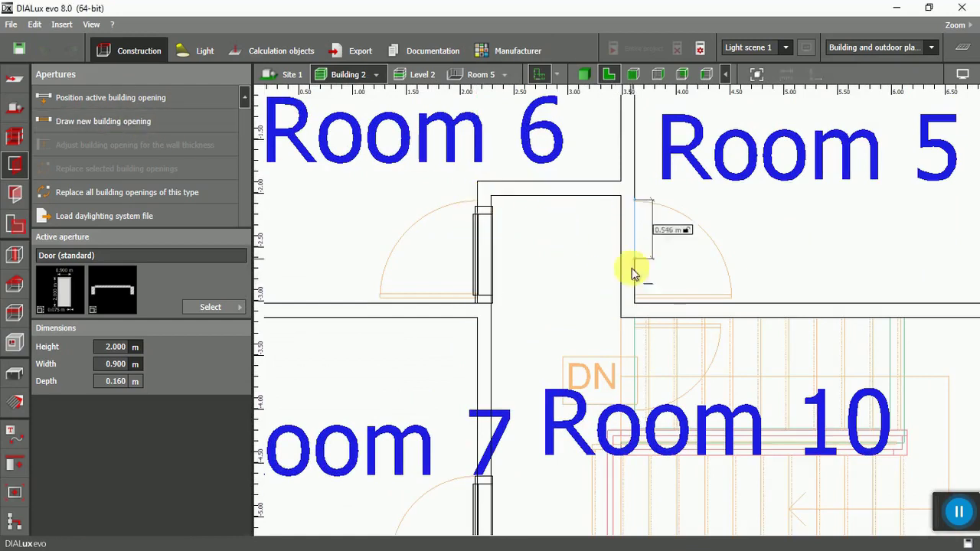
pyautogui.click(635, 298)
# Step: Draw a 0.8 m wide door over the door symbol in the wall between Room 8 and Room 9
pyautogui.scroll(-1, 510, 245)
pyautogui.scroll(-2, 494, 219)
pyautogui.scroll(5, 585, 401)
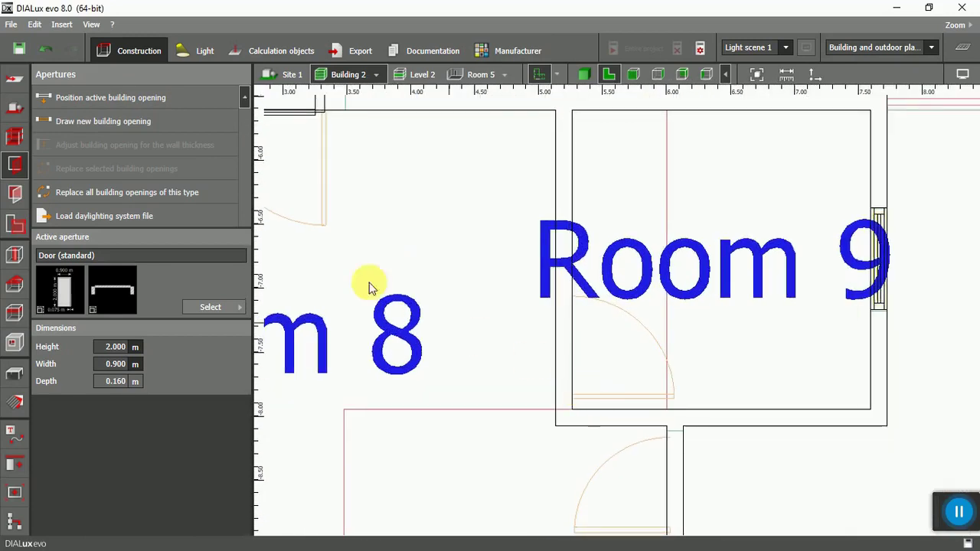
pyautogui.click(572, 400)
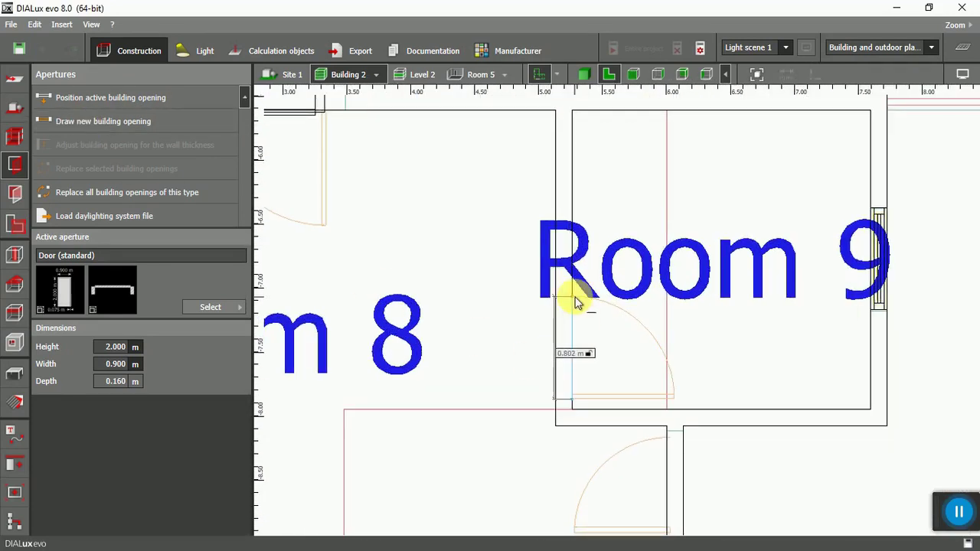
pyautogui.click(575, 302)
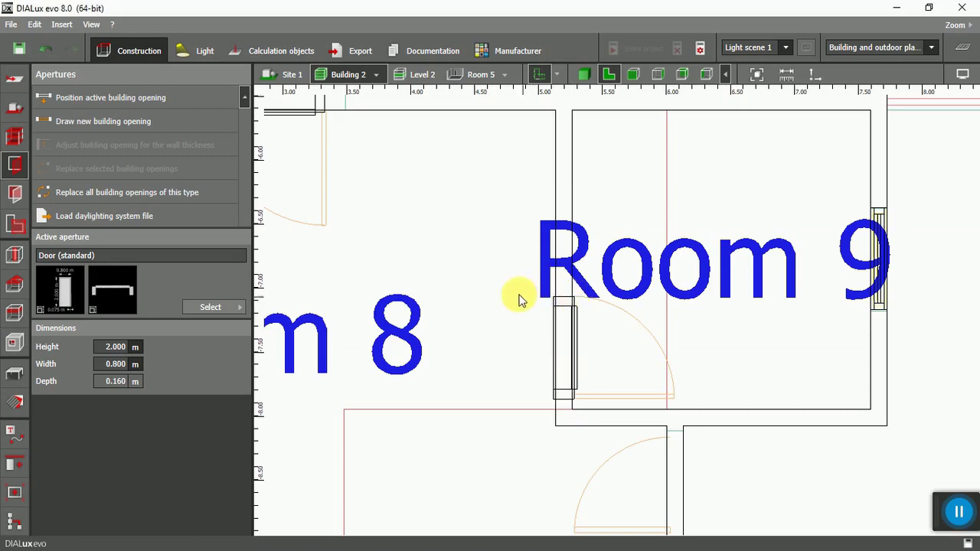
# Step: Draw a 0.9 m wide door over the door symbol in Room 8's short outer wall below Room 9
pyautogui.scroll(-2, 534, 302)
pyautogui.scroll(1, 343, 308)
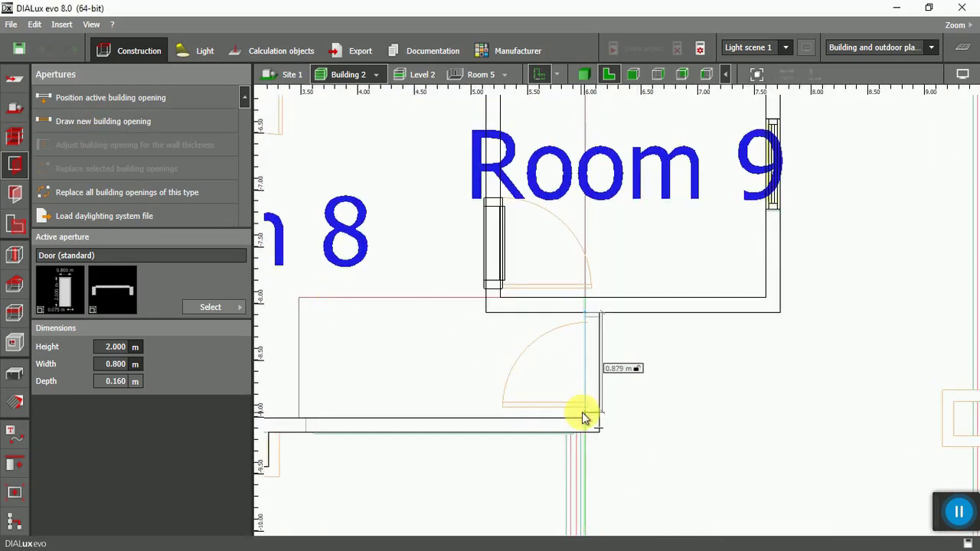
pyautogui.write('0.9')
pyautogui.press('Return')
# Step: Inspect Building 2 with its doors and windows in the 3D view from different sides
pyautogui.scroll(-1, 582, 414)
pyautogui.scroll(-4, 536, 360)
pyautogui.click(584, 74)
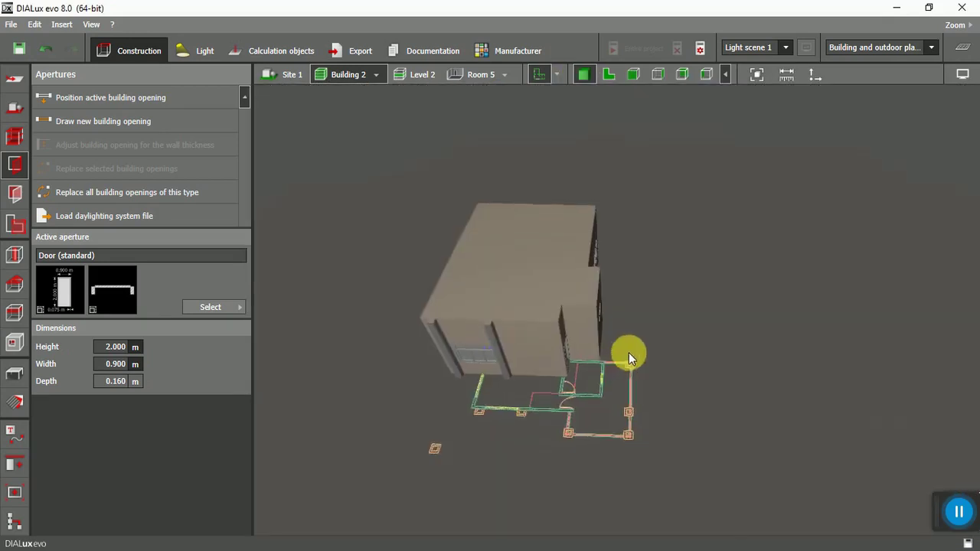
pyautogui.click(15, 135)
pyautogui.moveTo(765, 295); pyautogui.dragTo(596, 259)
pyautogui.scroll(5, 628, 276)
pyautogui.moveTo(663, 291); pyautogui.dragTo(639, 292)
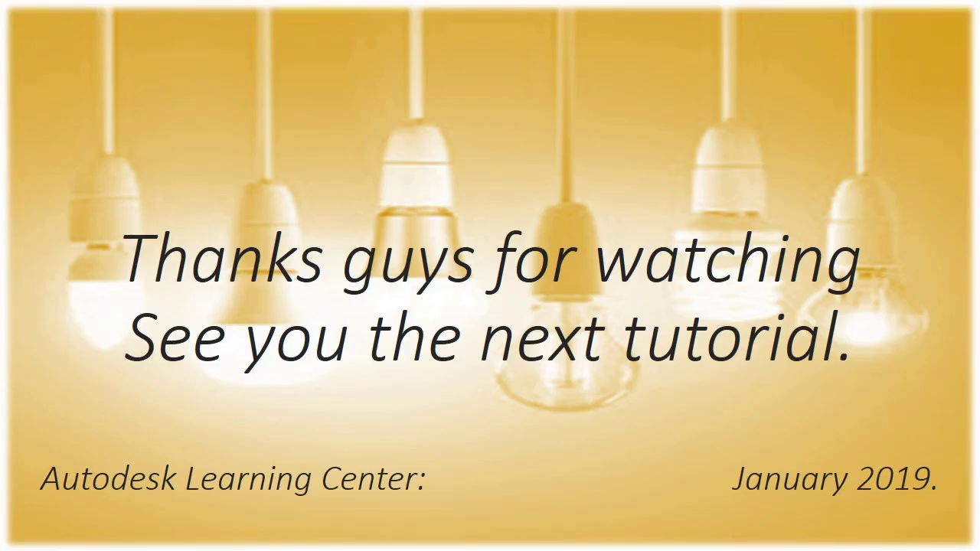